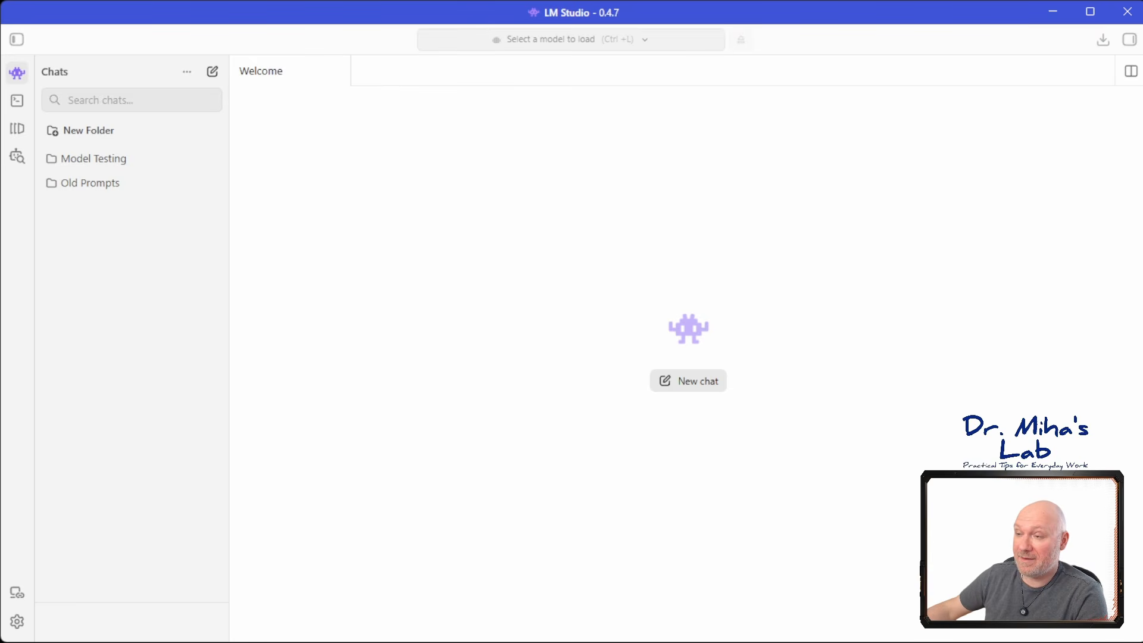
- Check for app updates in the general settings and view the available update channels
left_click(17, 621)
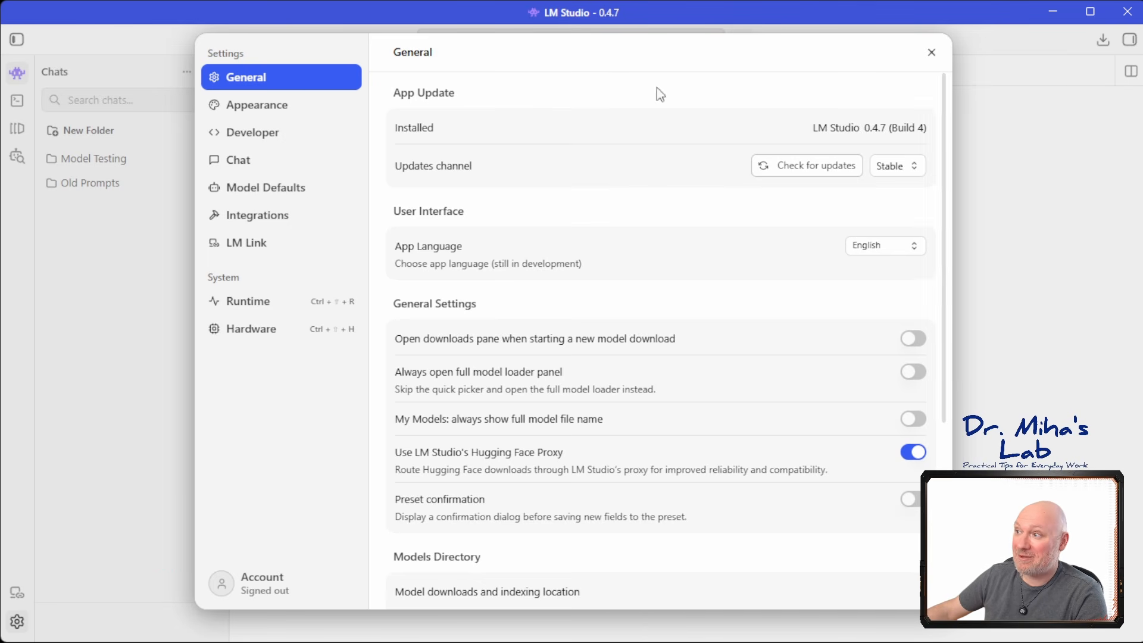
left_click(799, 169)
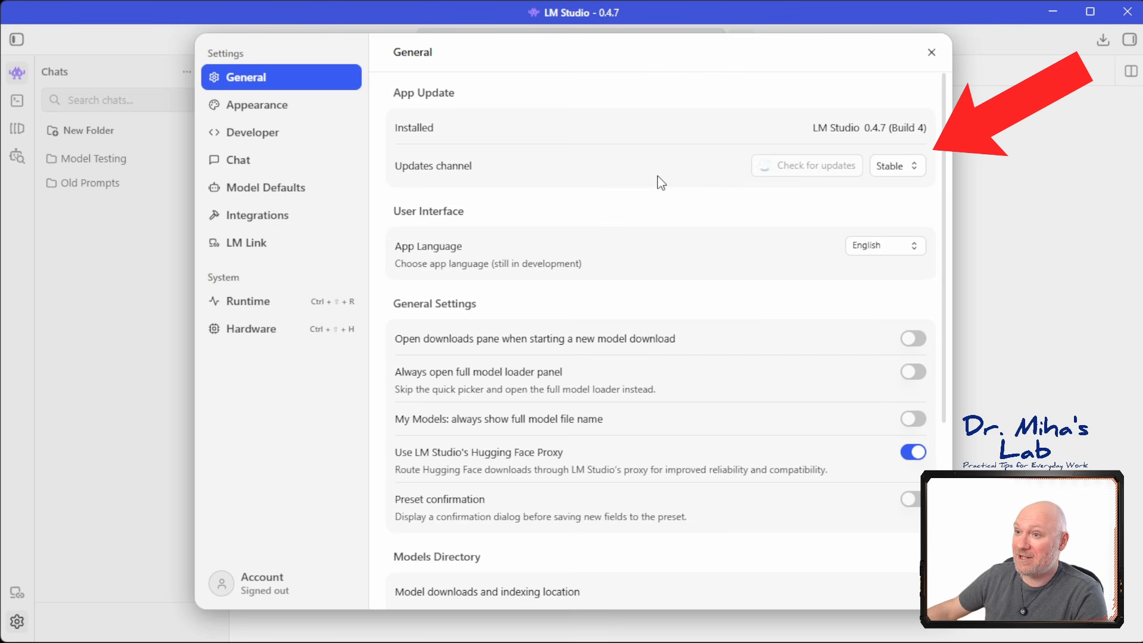
left_click(893, 172)
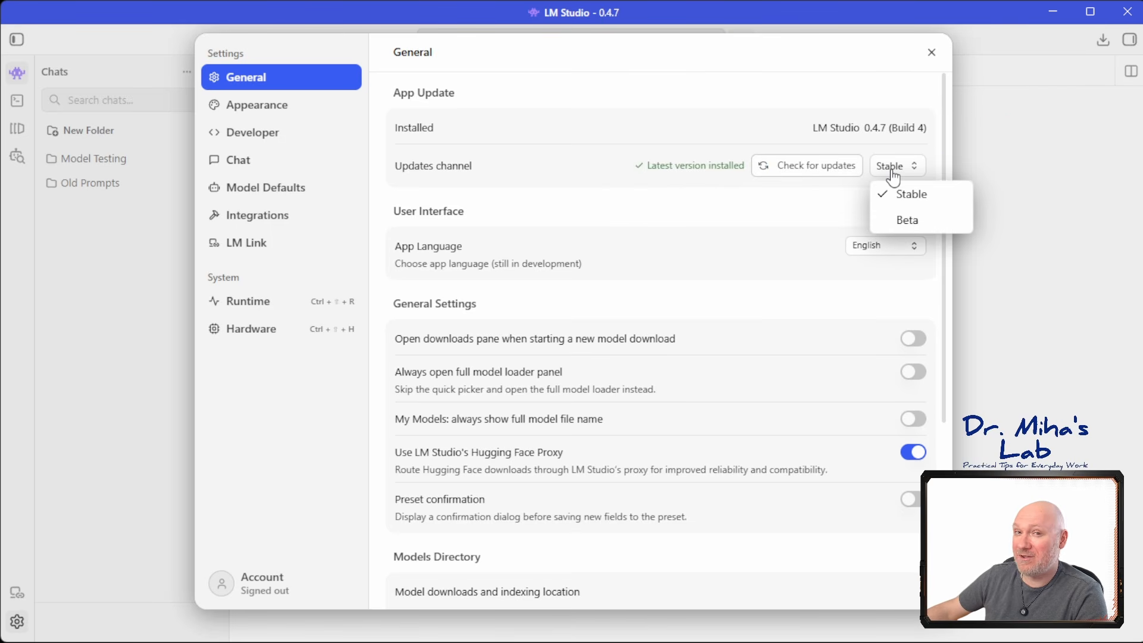
left_click(893, 173)
scroll(685, 256, "down", 2)
scroll(632, 287, "up", 2)
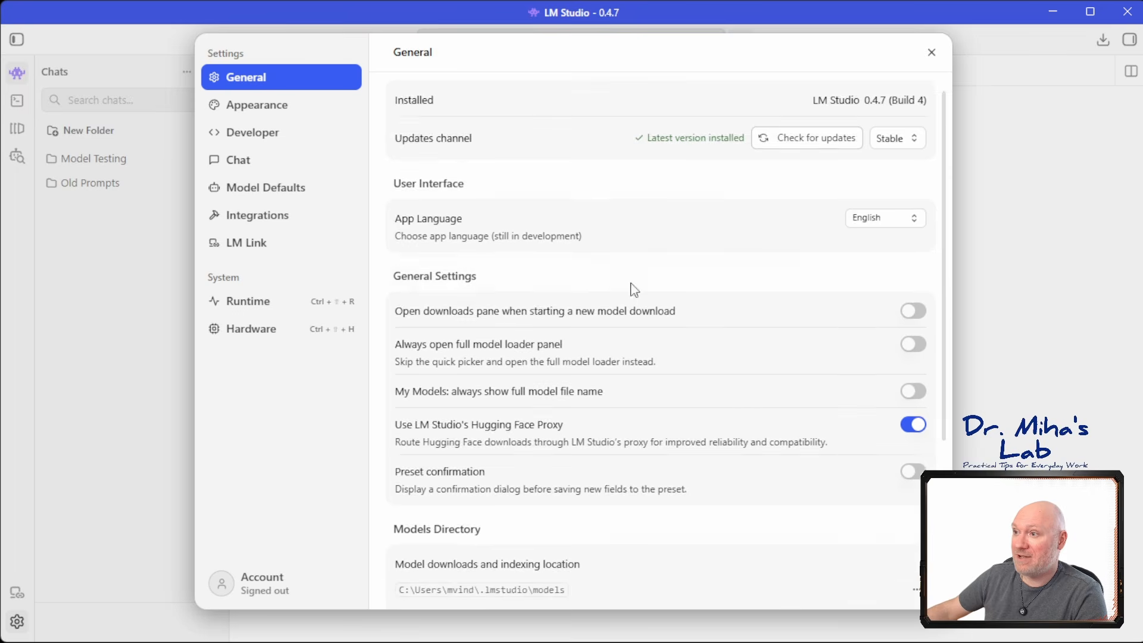
- Look at the appearance settings and set Developer mode to ON in the developer settings
left_click(271, 107)
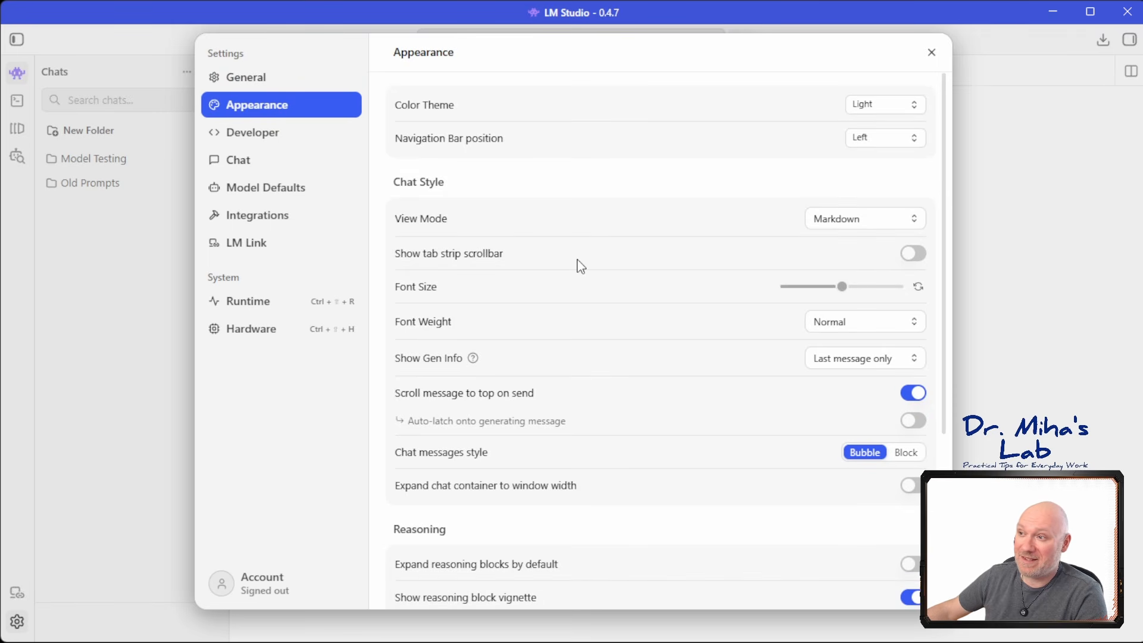
left_click(301, 147)
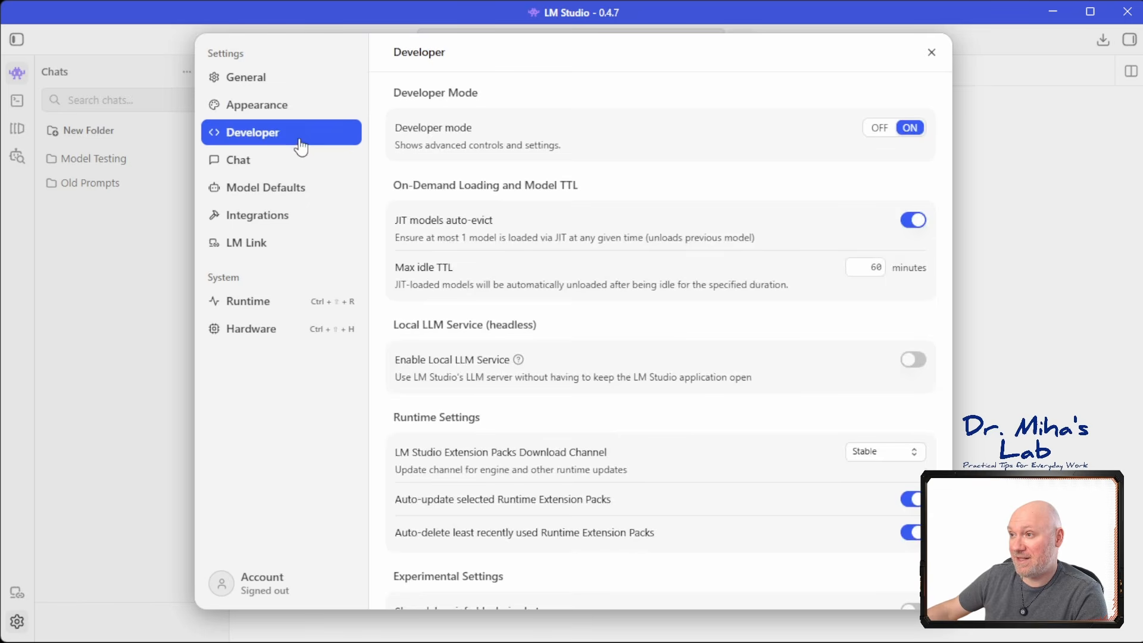
left_click(880, 132)
left_click(911, 129)
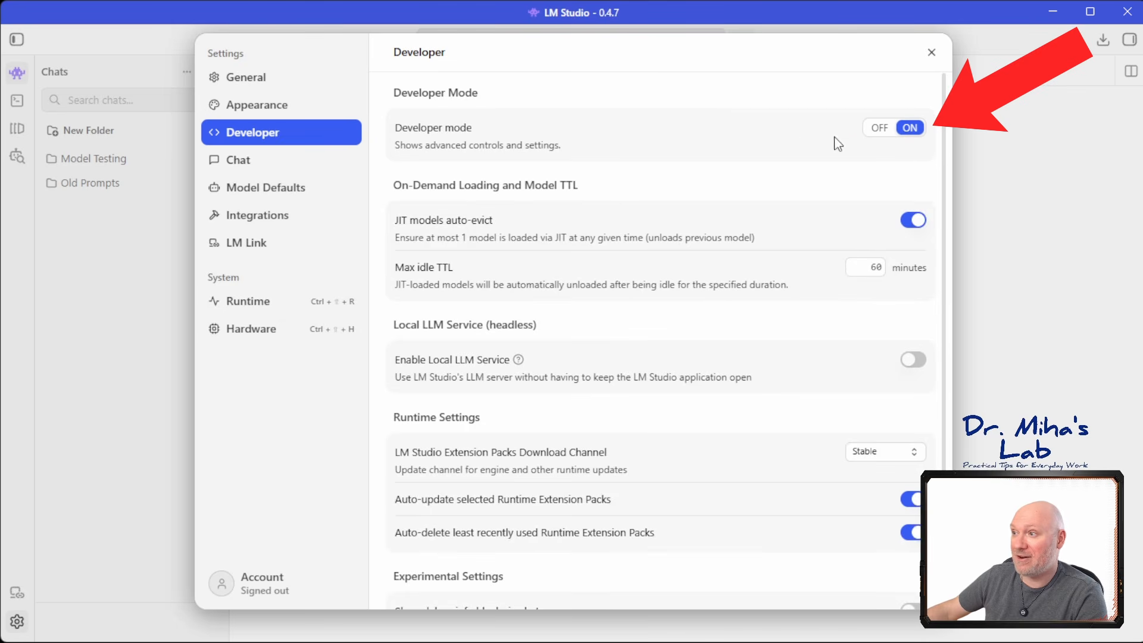
- Look at the chat settings and examine the computer's RAM and VRAM capacity in the hardware settings
left_click(278, 169)
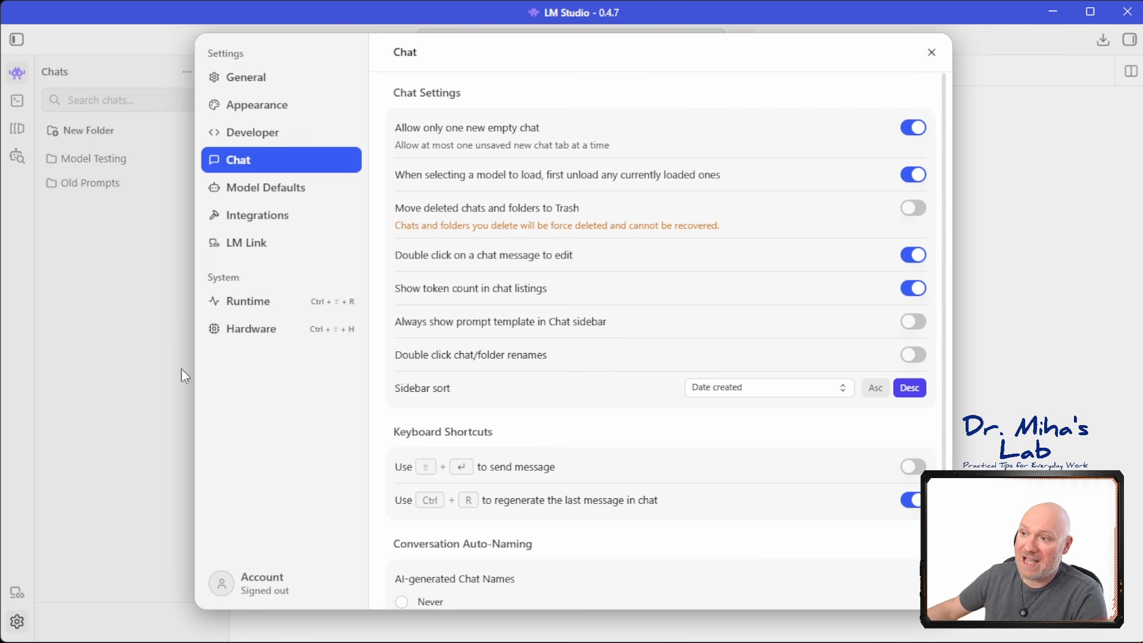
left_click(271, 344)
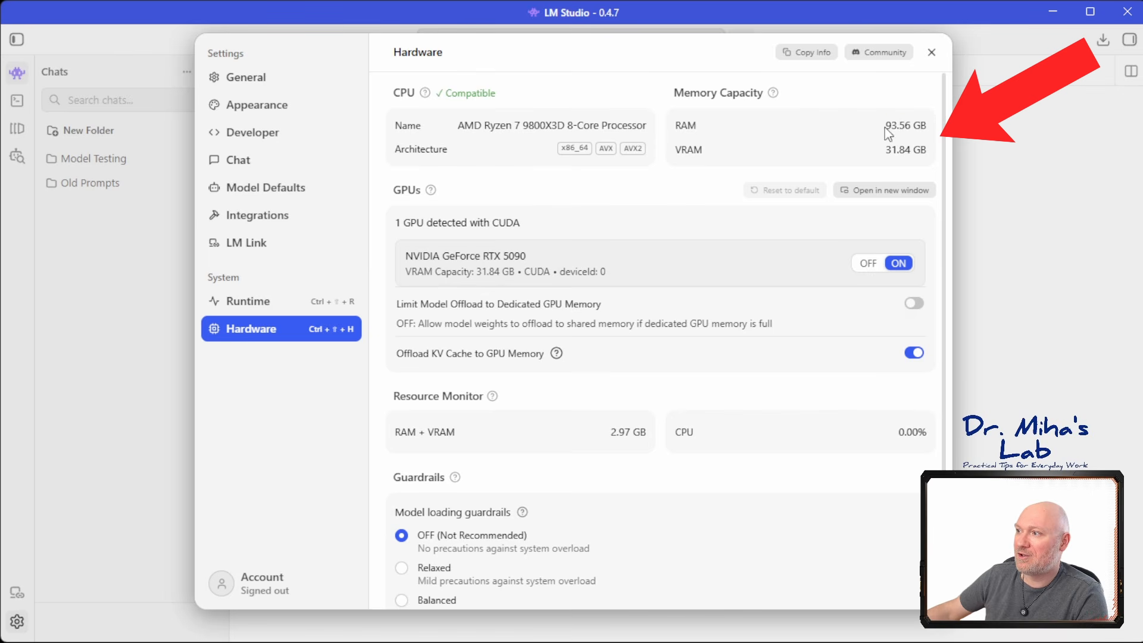
left_click_drag(885, 127, 927, 127)
left_click(915, 149)
left_click_drag(887, 149, 933, 156)
left_click(725, 190)
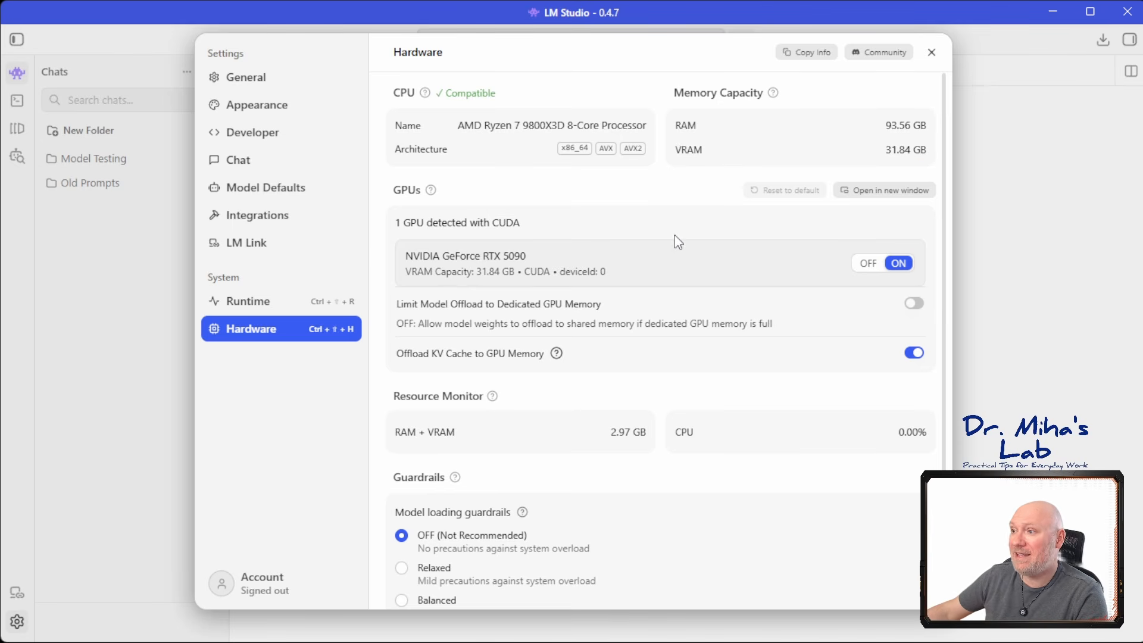
- Check for runtime updates in the runtime settings and set the runtime updates channel to Stable
left_click(237, 308)
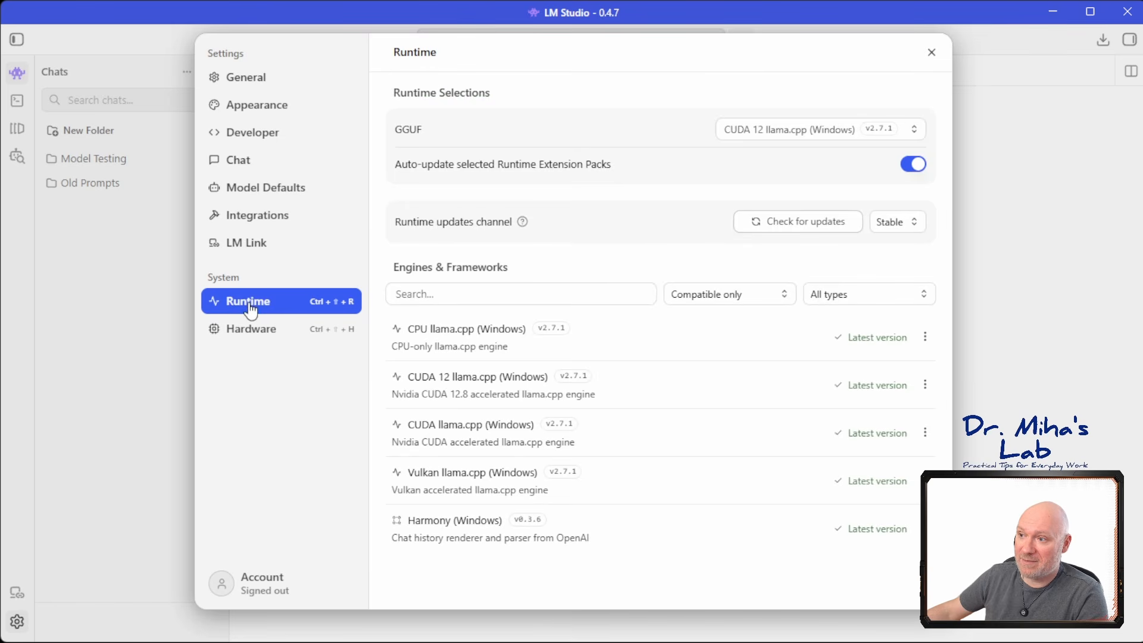
left_click(783, 227)
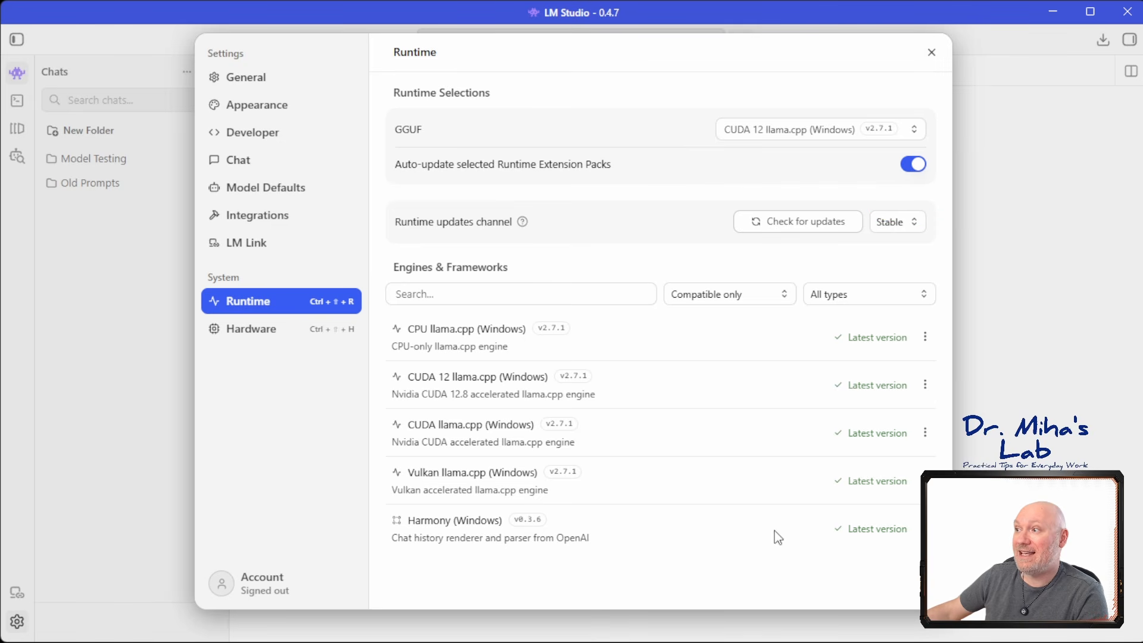
left_click(896, 222)
left_click(896, 247)
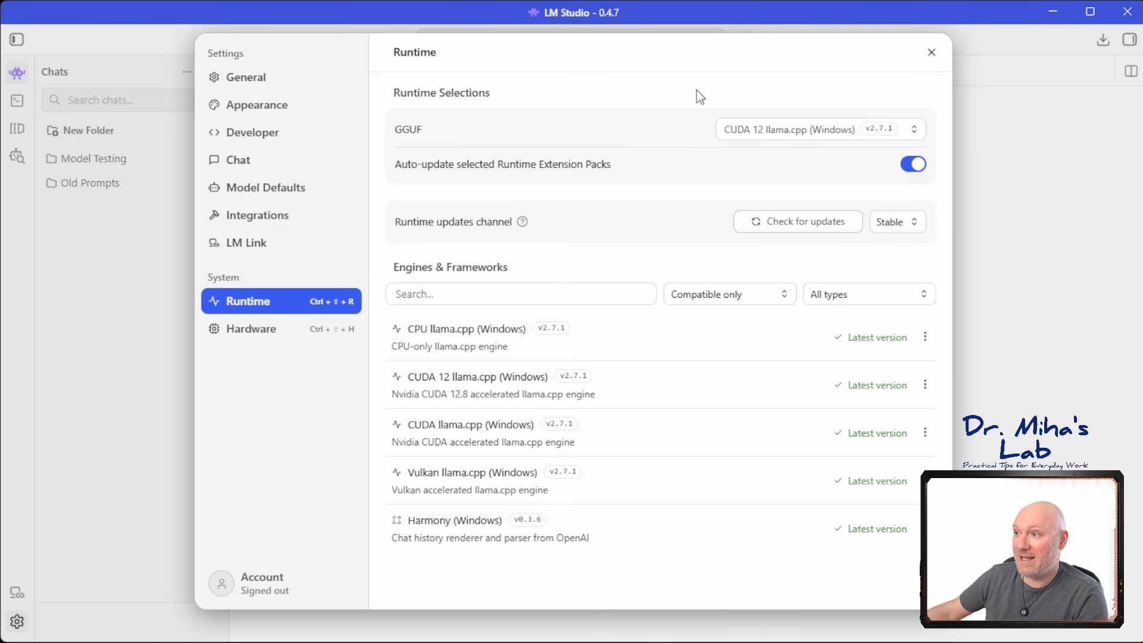
- Switch the GGUF runtime to CPU llama.cpp (Windows) v2.7.1 and back to CUDA 12 llama.cpp (Windows) v2.7.1
left_click(757, 141)
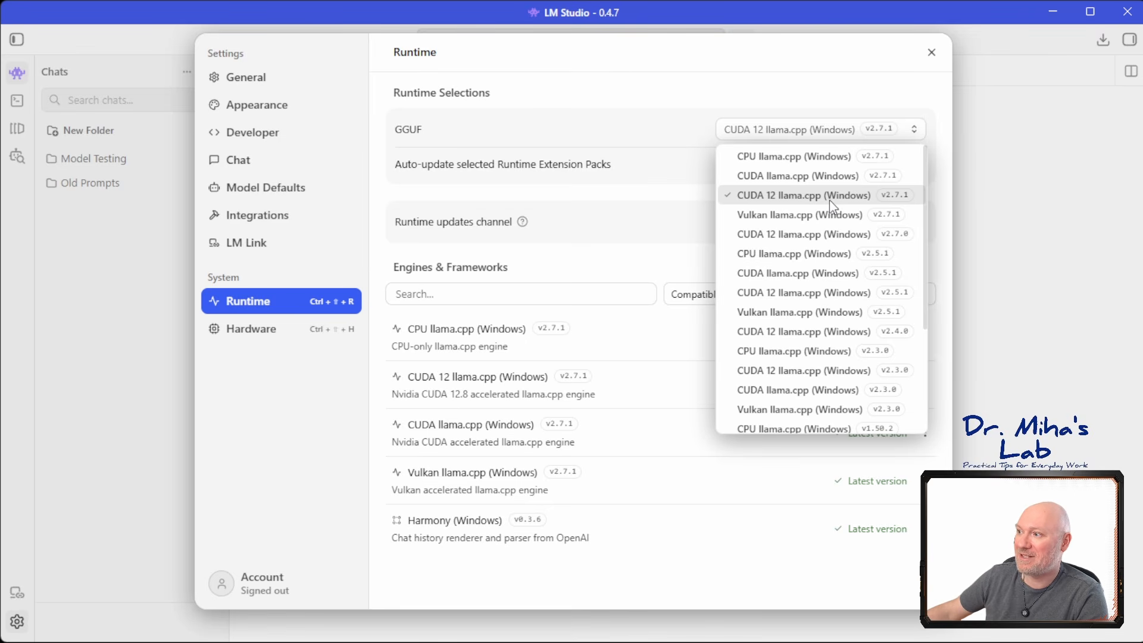
left_click(832, 205)
left_click(747, 136)
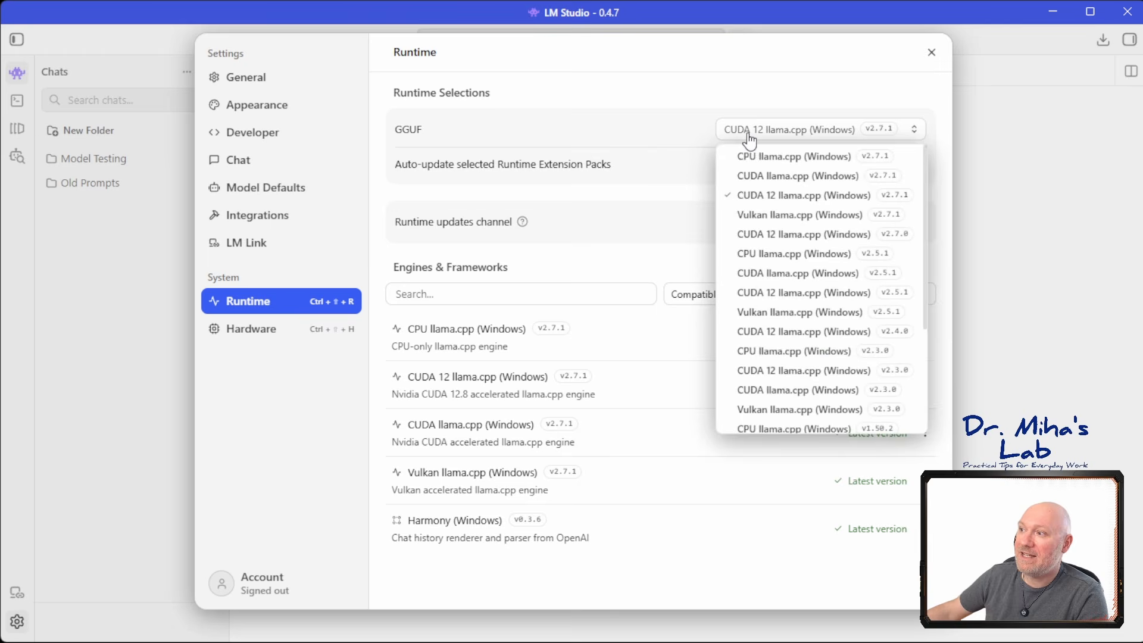
left_click(778, 162)
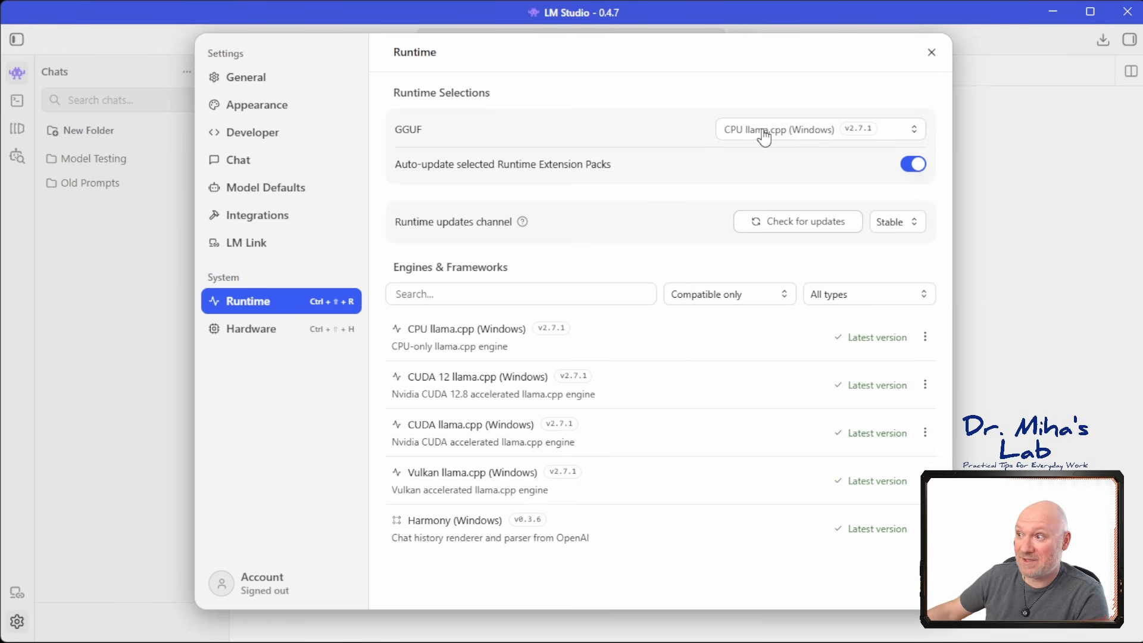
left_click(764, 136)
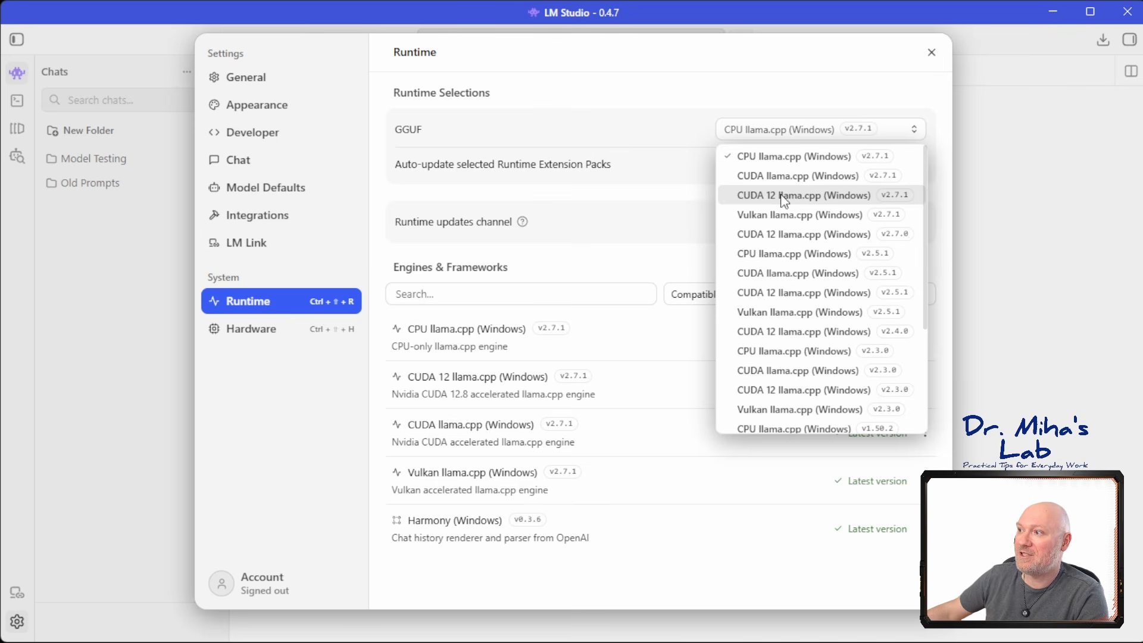
left_click(782, 197)
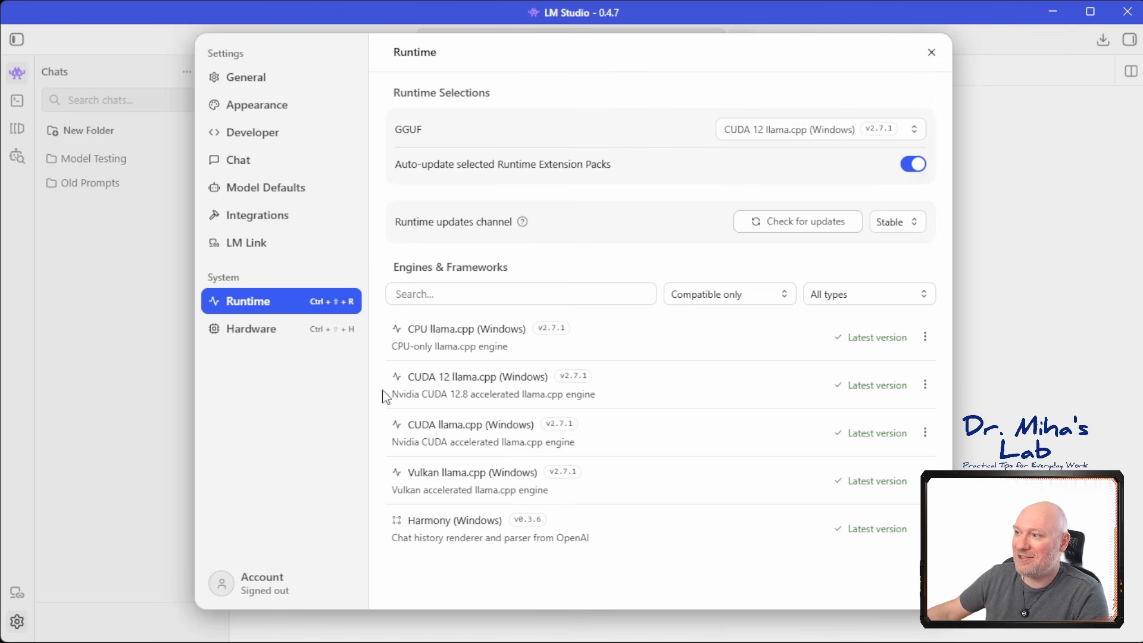
- Examine the full list of runtime engines using the Show all filter, restore Compatible only and close the settings
left_click(700, 305)
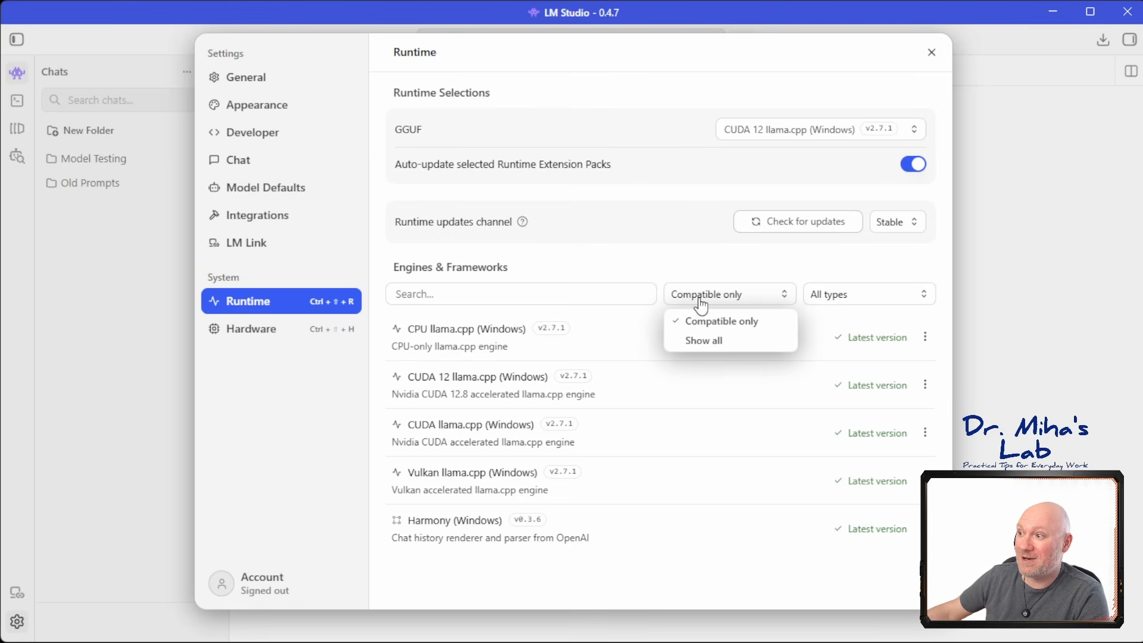
left_click(717, 340)
scroll(691, 409, "down", 5)
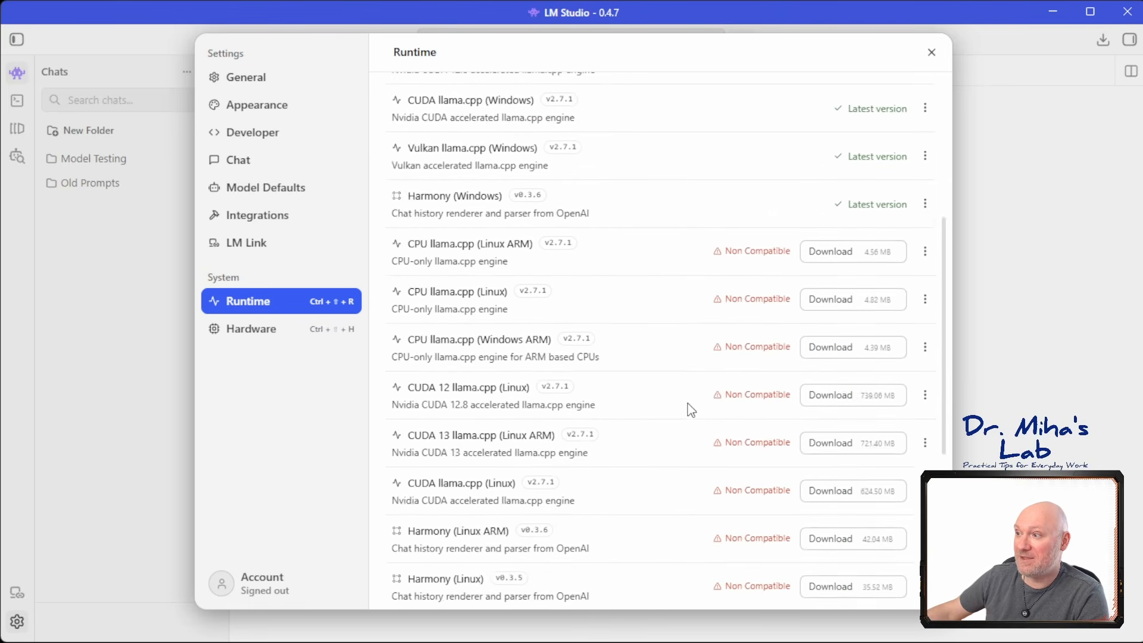
scroll(689, 409, "down", 6)
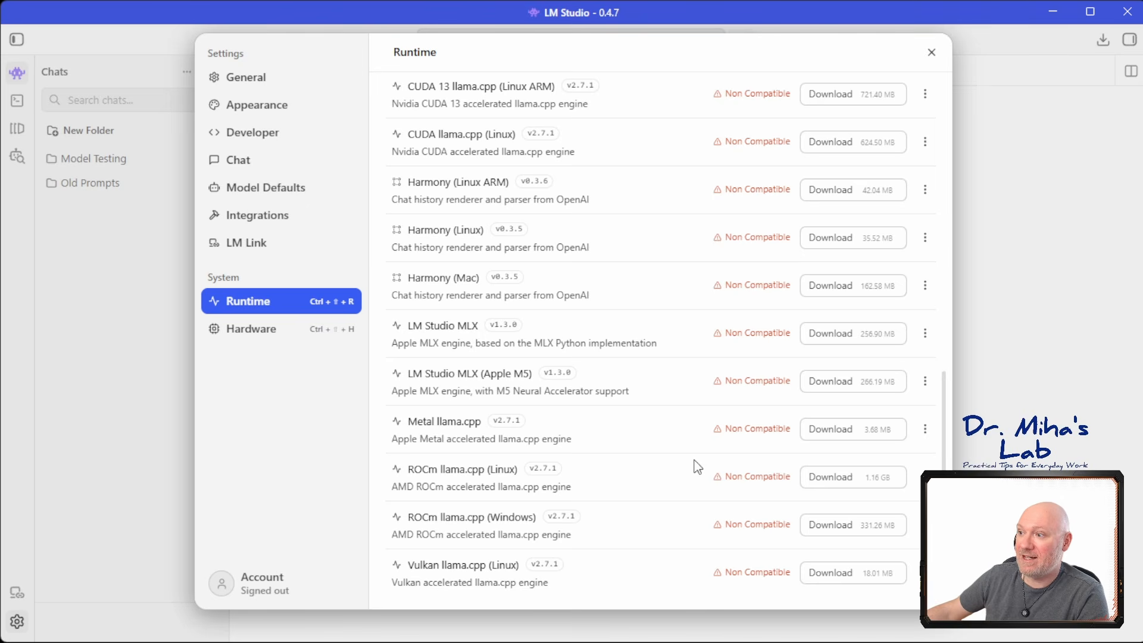
scroll(613, 497, "up", 10)
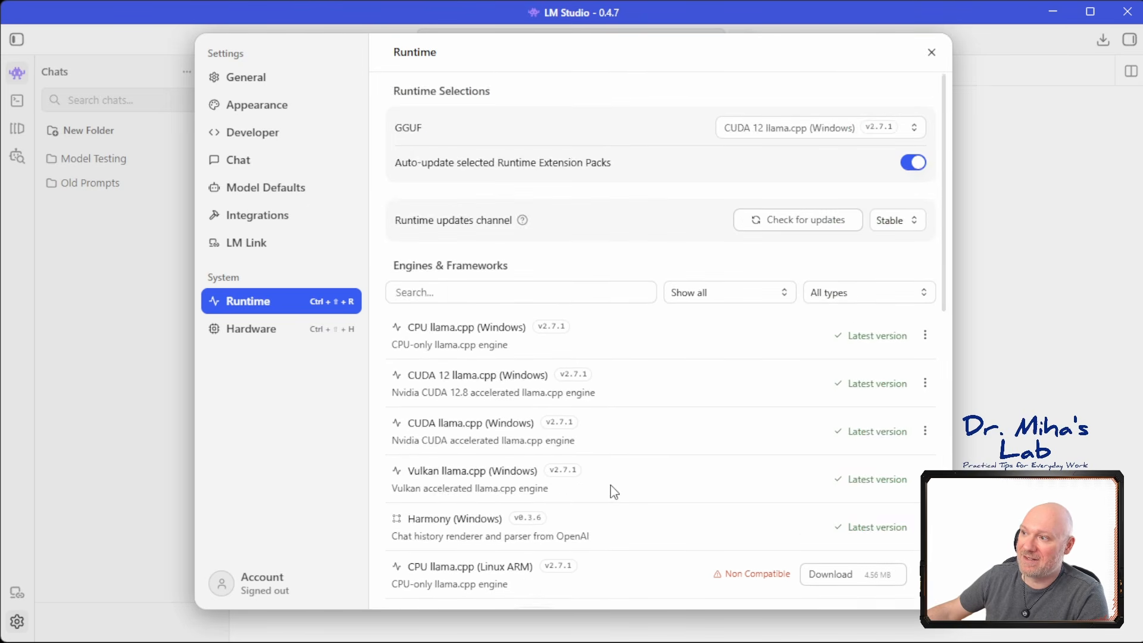
left_click(719, 298)
left_click(722, 322)
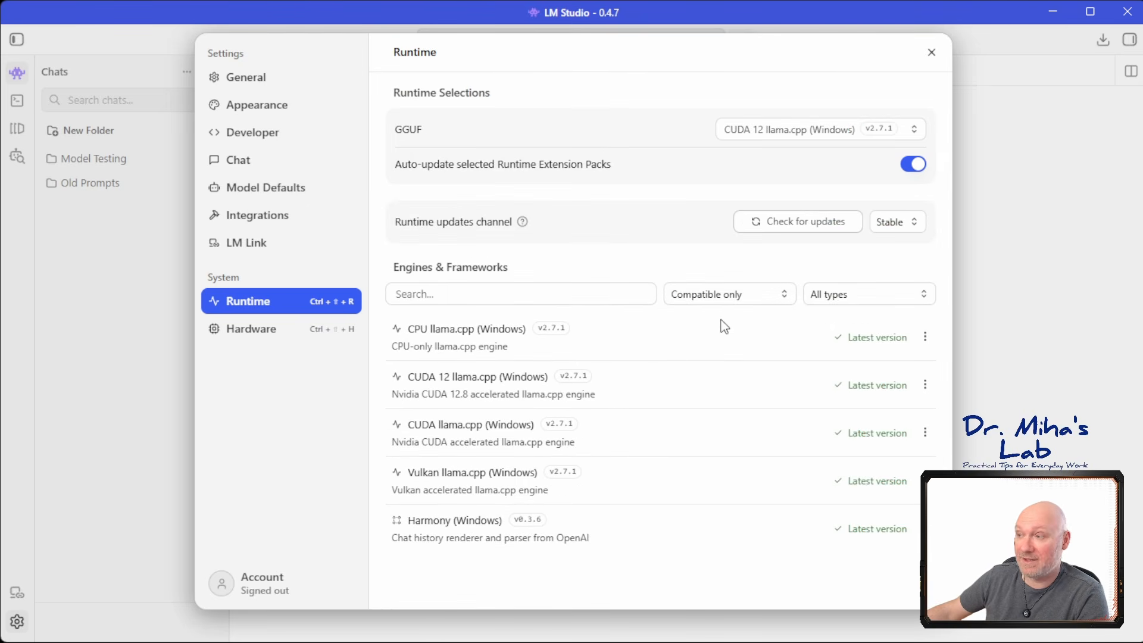
left_click(932, 54)
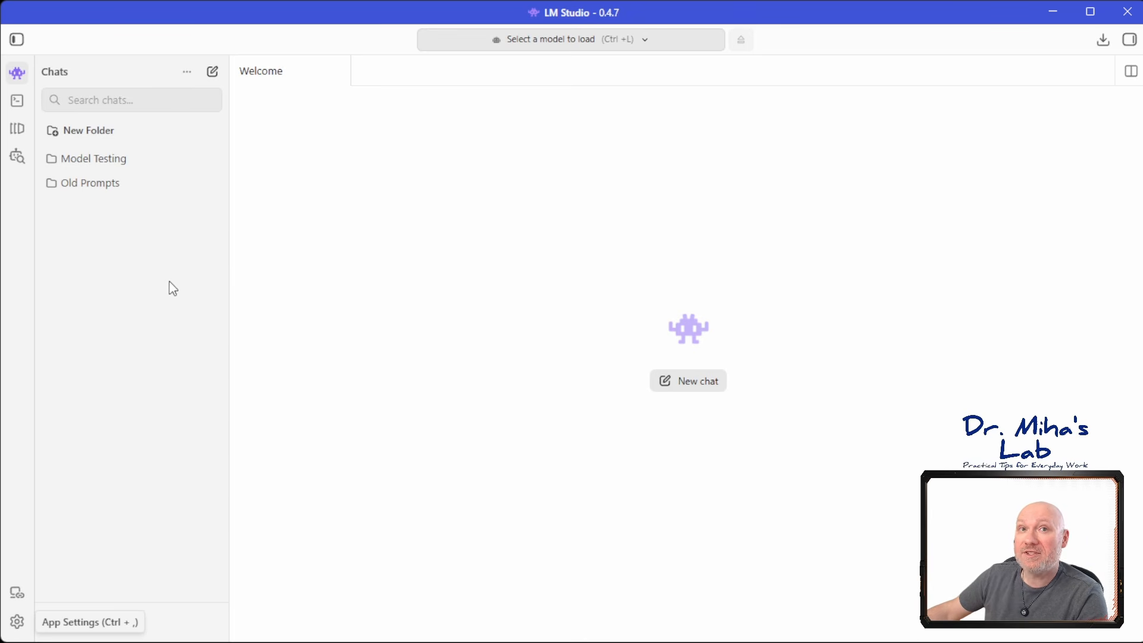
- Browse the staff-picked models in the model search and view the available sorting options
left_click(18, 159)
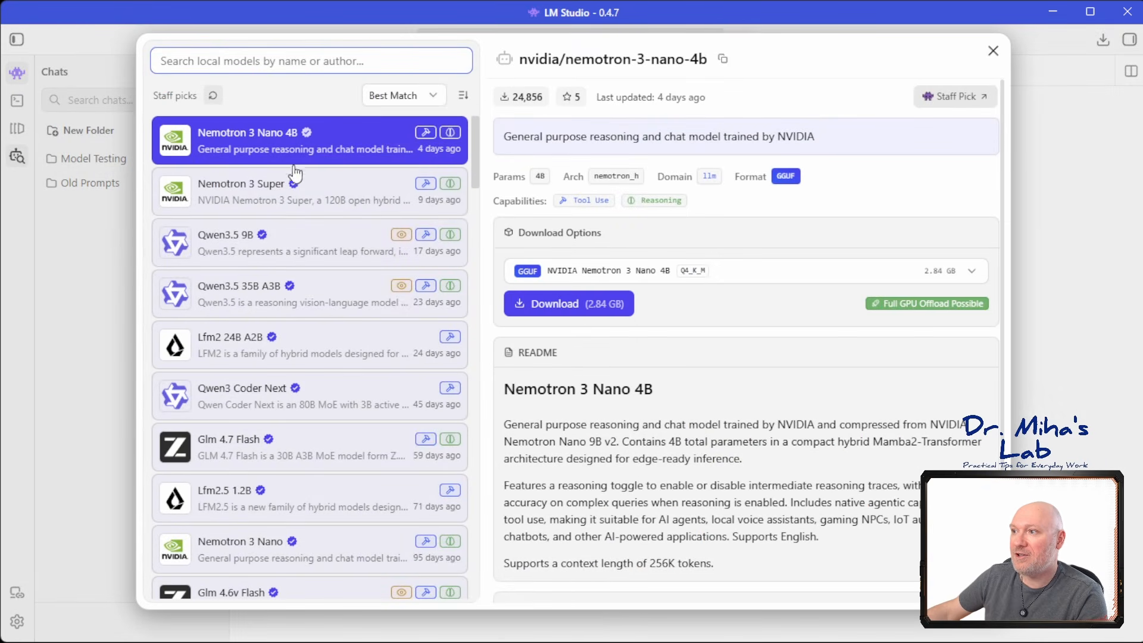
scroll(401, 375, "down", 5)
left_click_drag(478, 228, 462, 134)
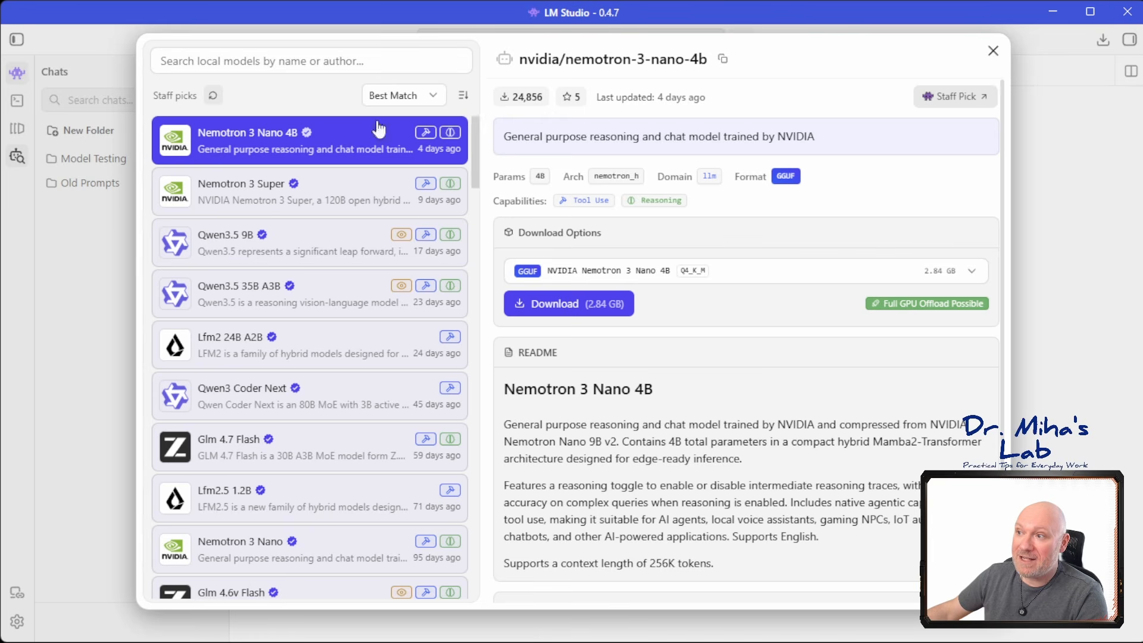
left_click(406, 102)
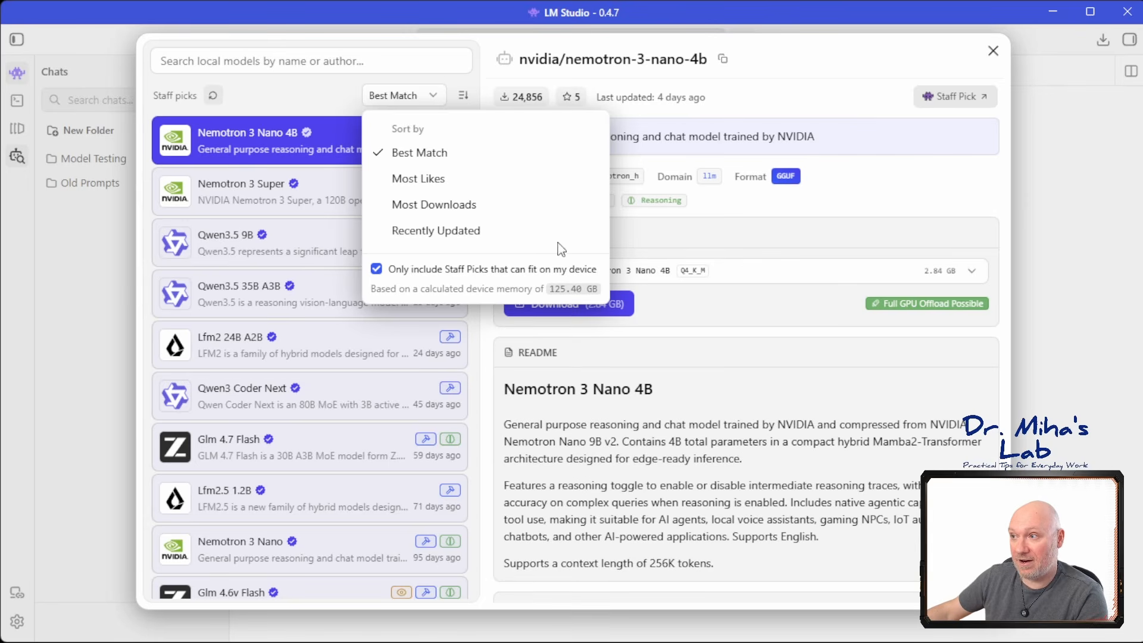
left_click(321, 95)
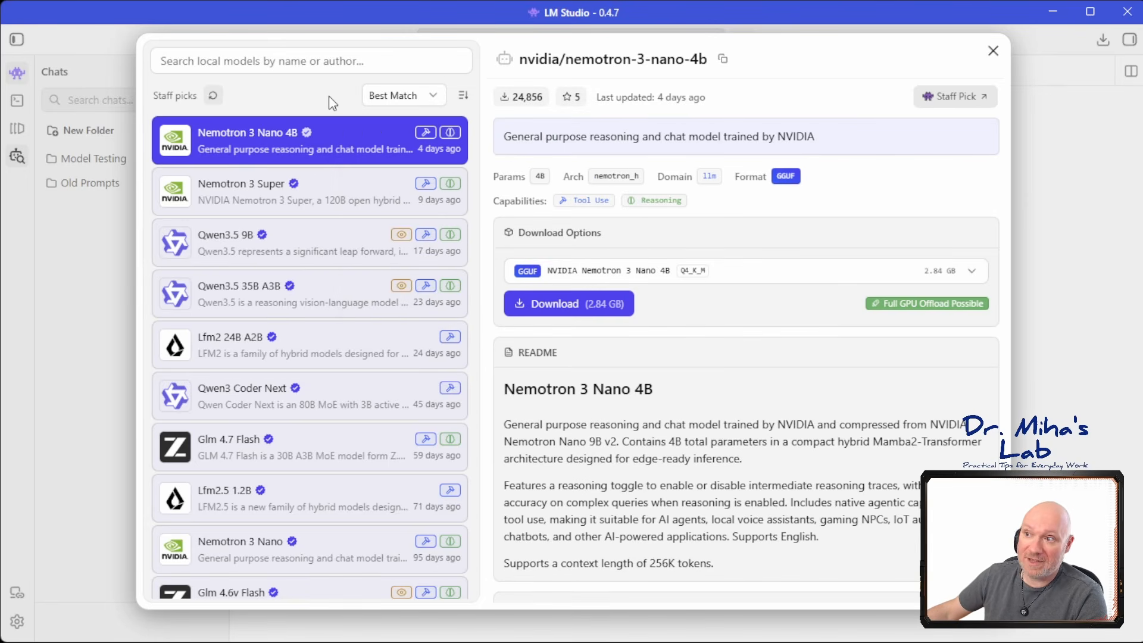
- Search for Nemotron models and compare the details of Nemotron 3 Super and Nemotron 3 Nano 4B
left_click(308, 63)
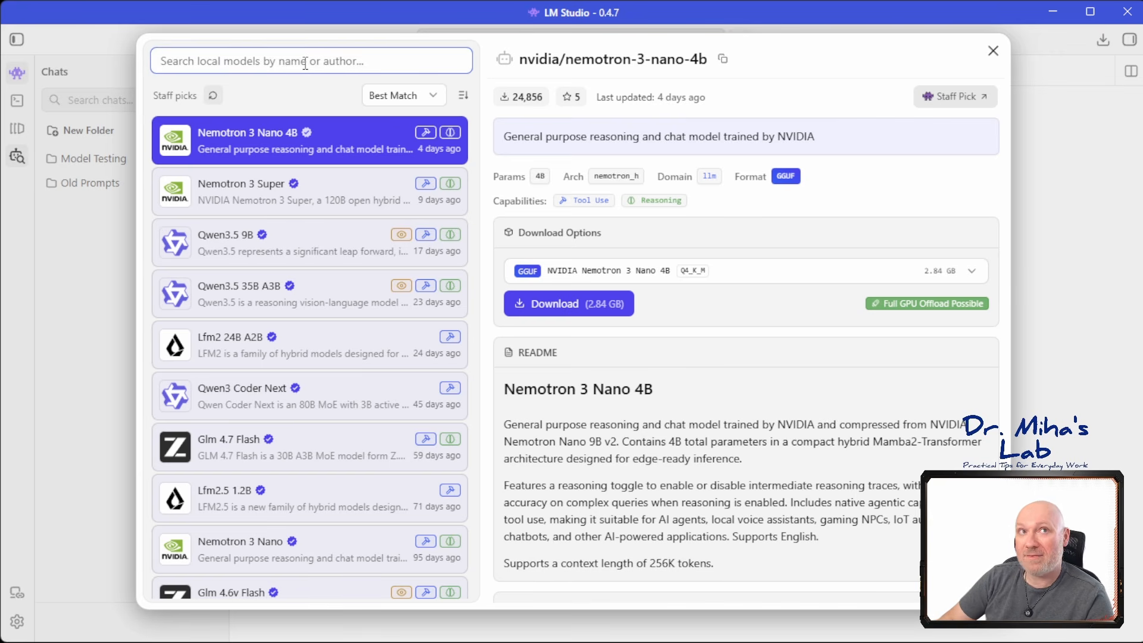
type("Nemotron")
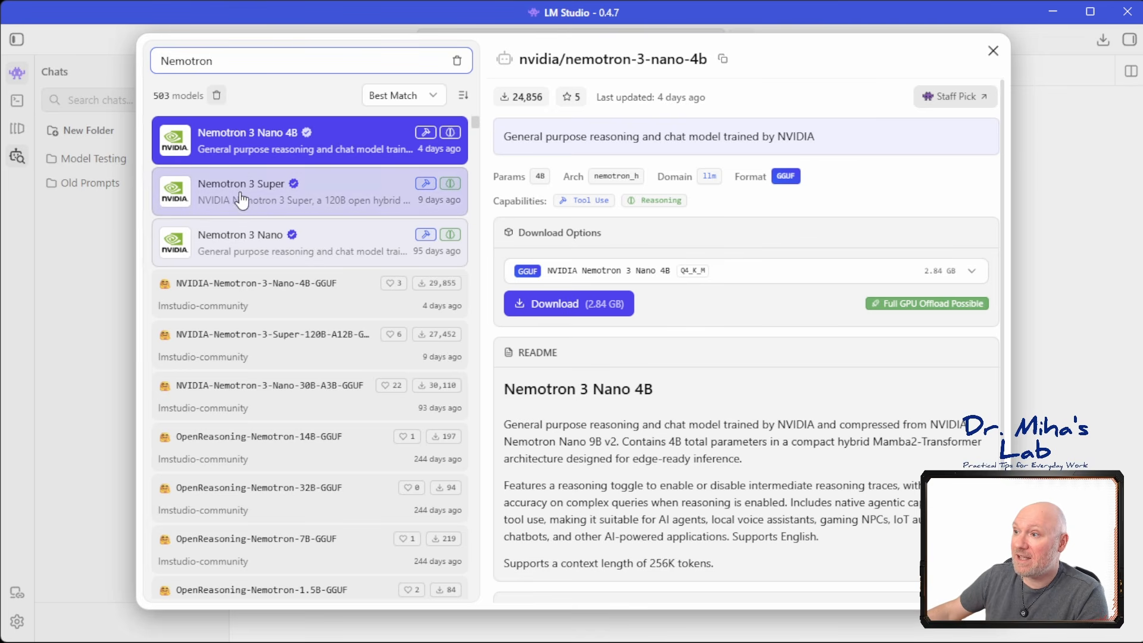
left_click(323, 211)
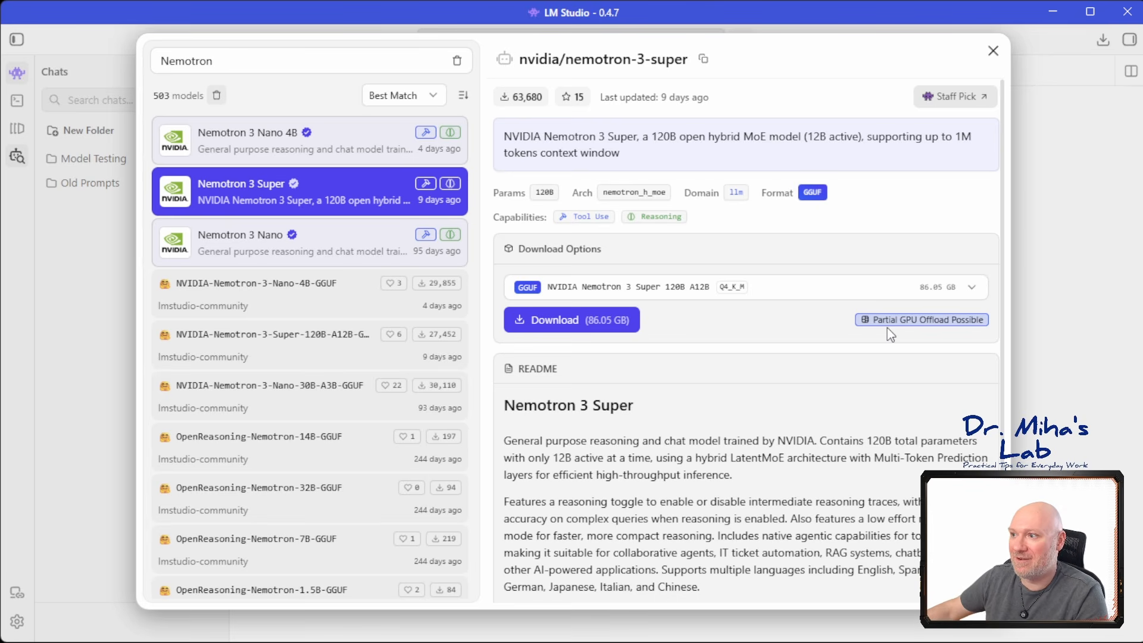
left_click(345, 164)
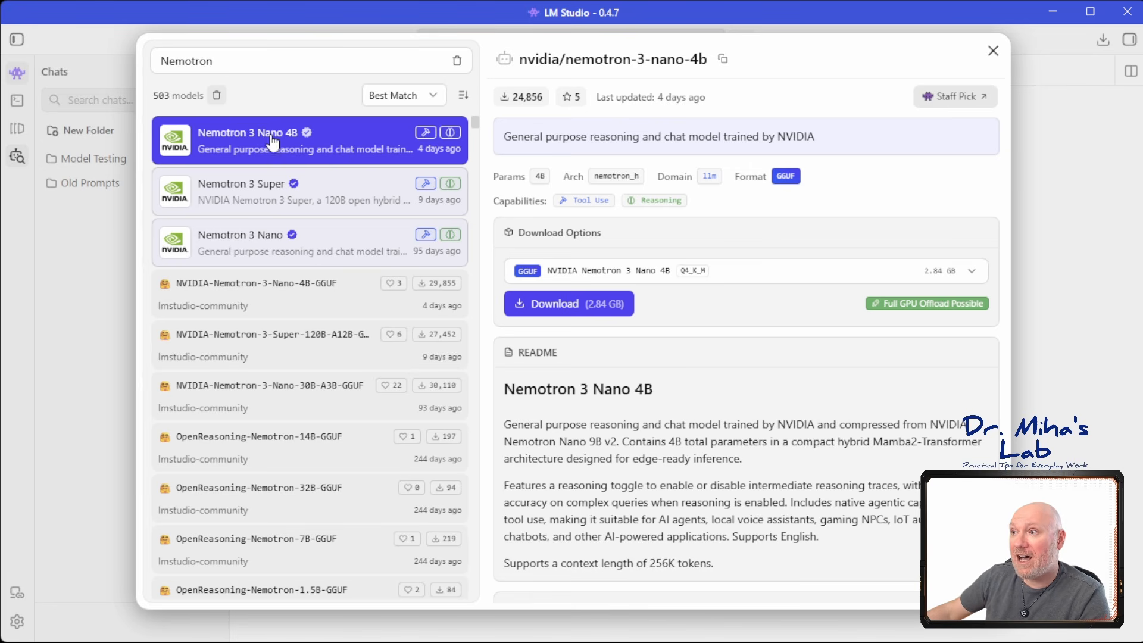
- Replace the model search with Qwen and view the details of Qwen3.5 35B A3B
left_click_drag(213, 61, 122, 63)
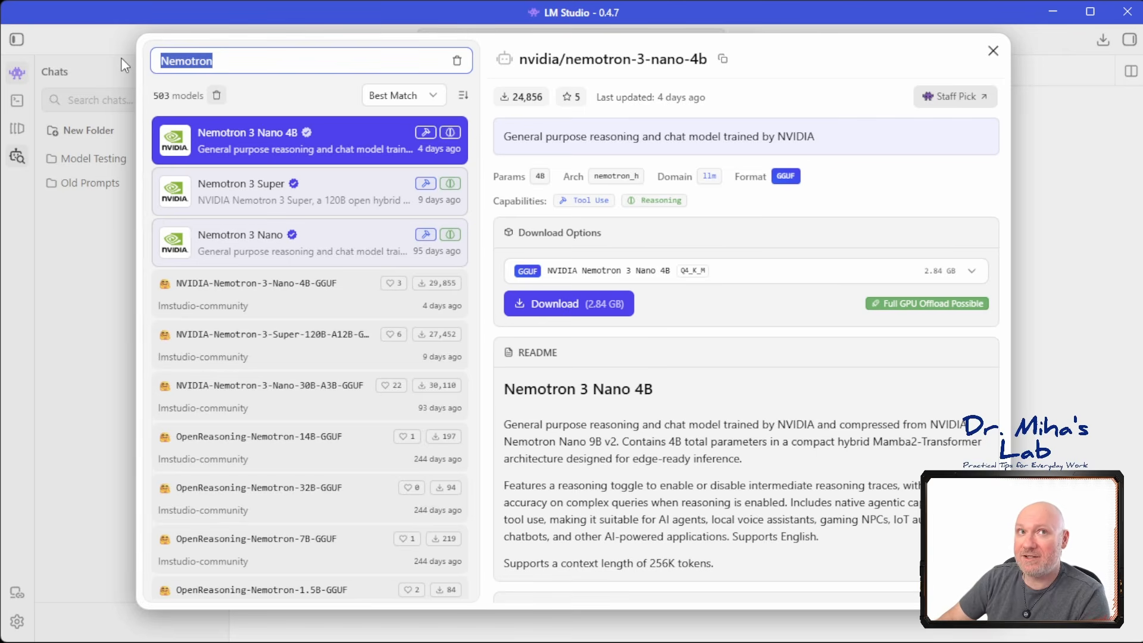
key("BackSpace")
type("Qwen")
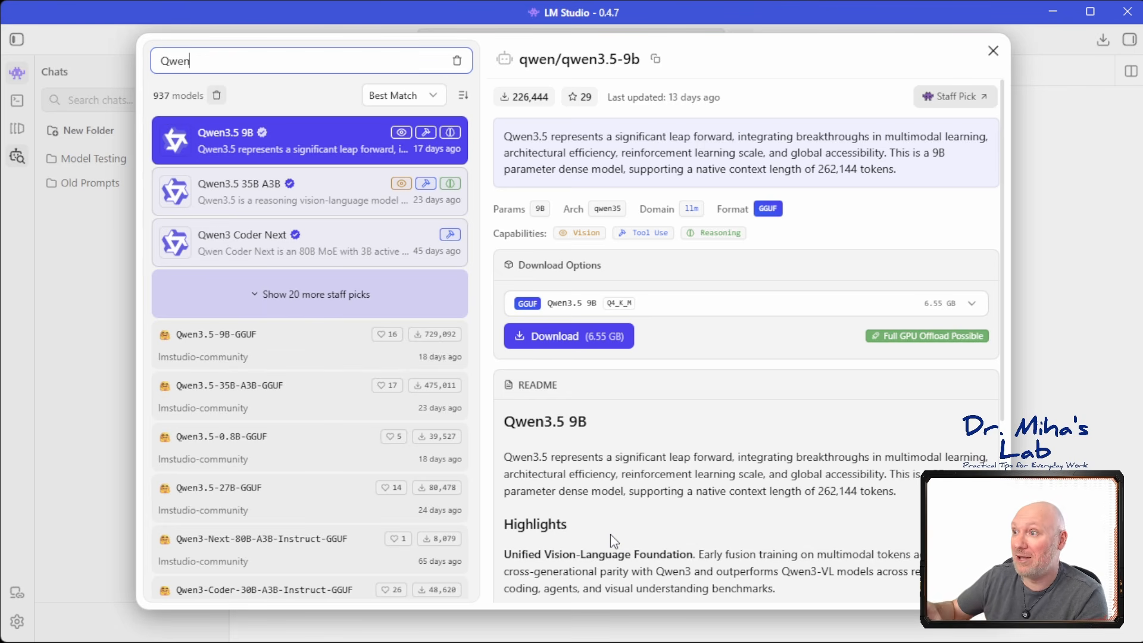
left_click(257, 202)
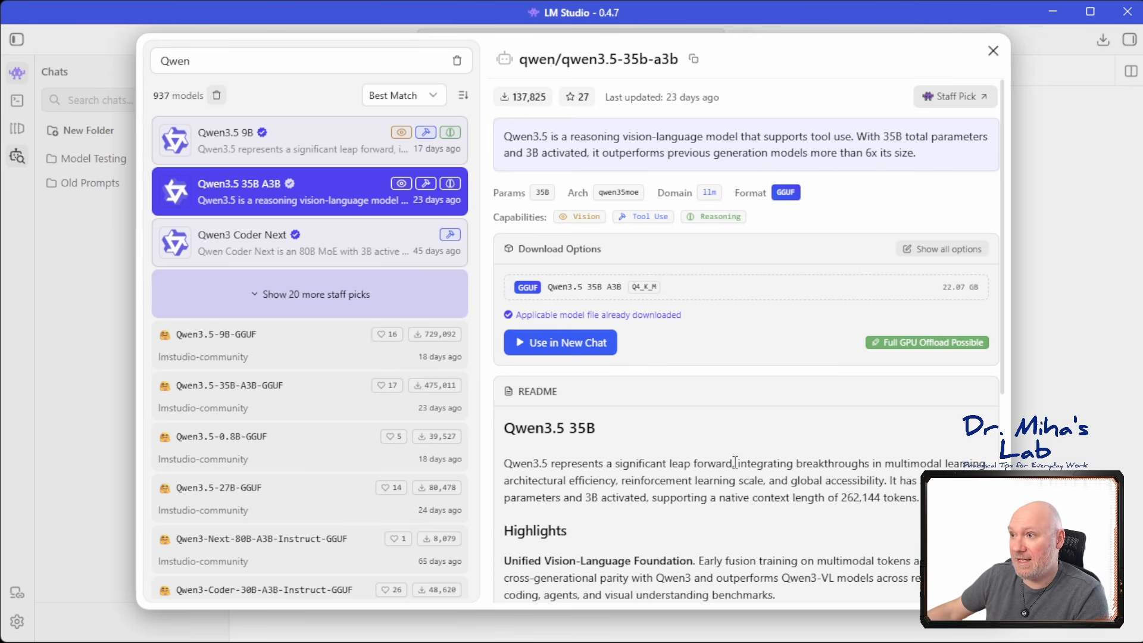
- Search the models for Mistral and view the details of Ministral 3 14B Reasoning and Ministral 3 3B
left_click_drag(225, 59, 113, 61)
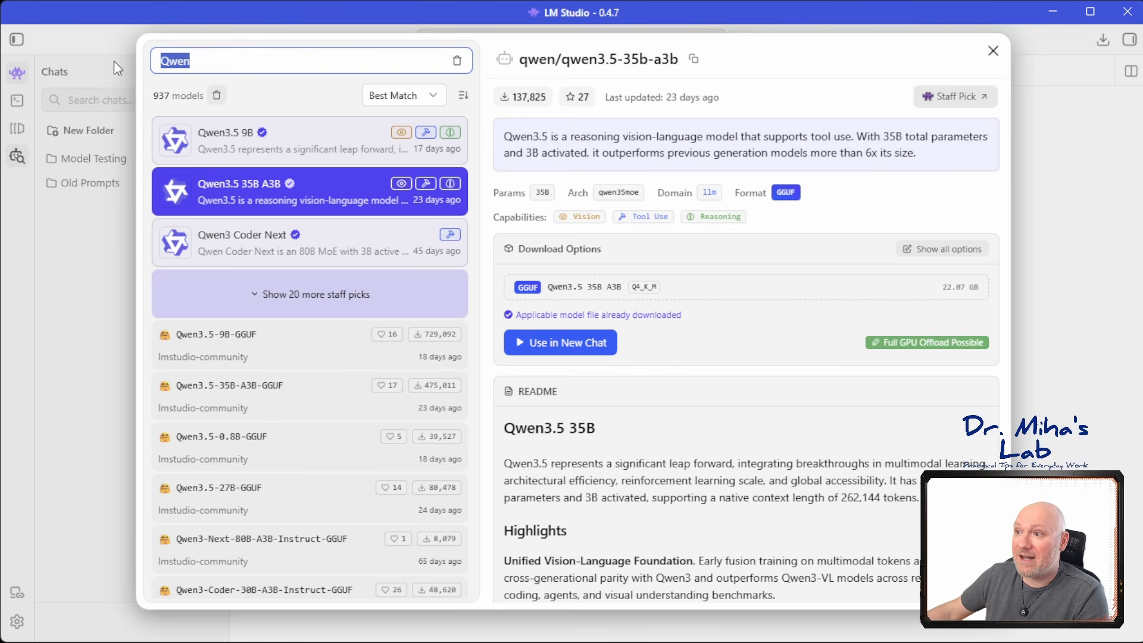
key("BackSpace")
type("M")
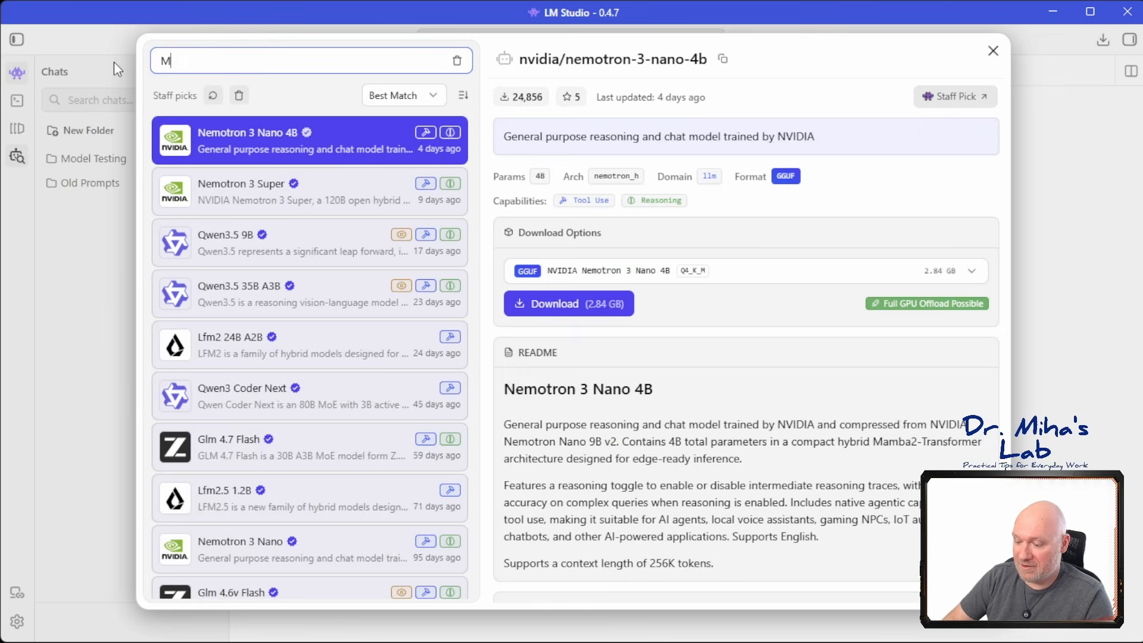
type("istral")
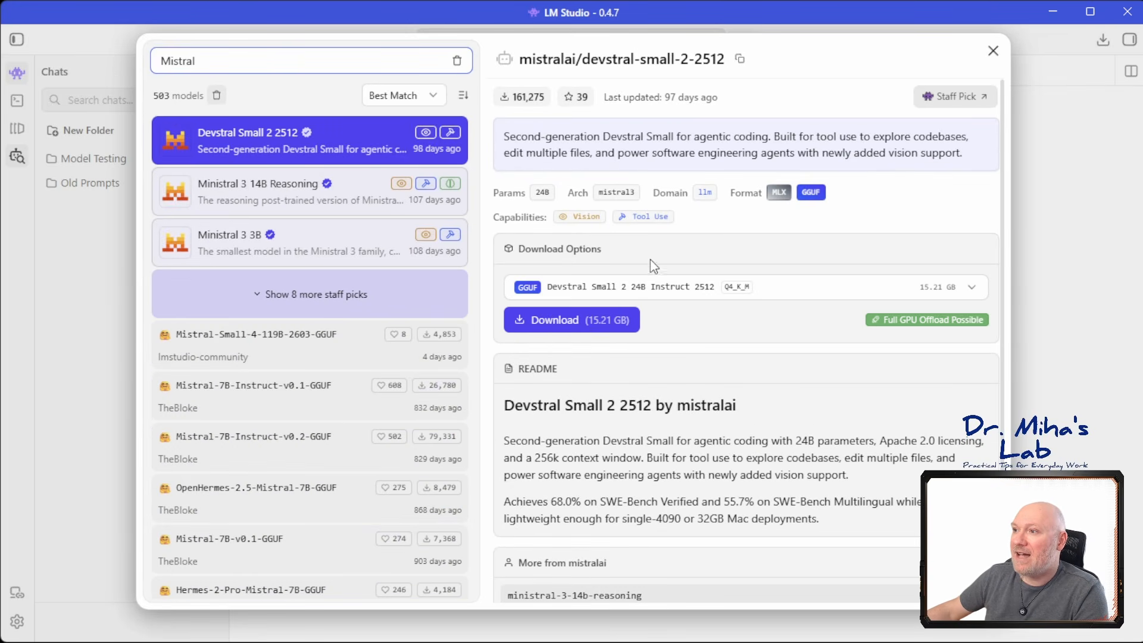
left_click(297, 211)
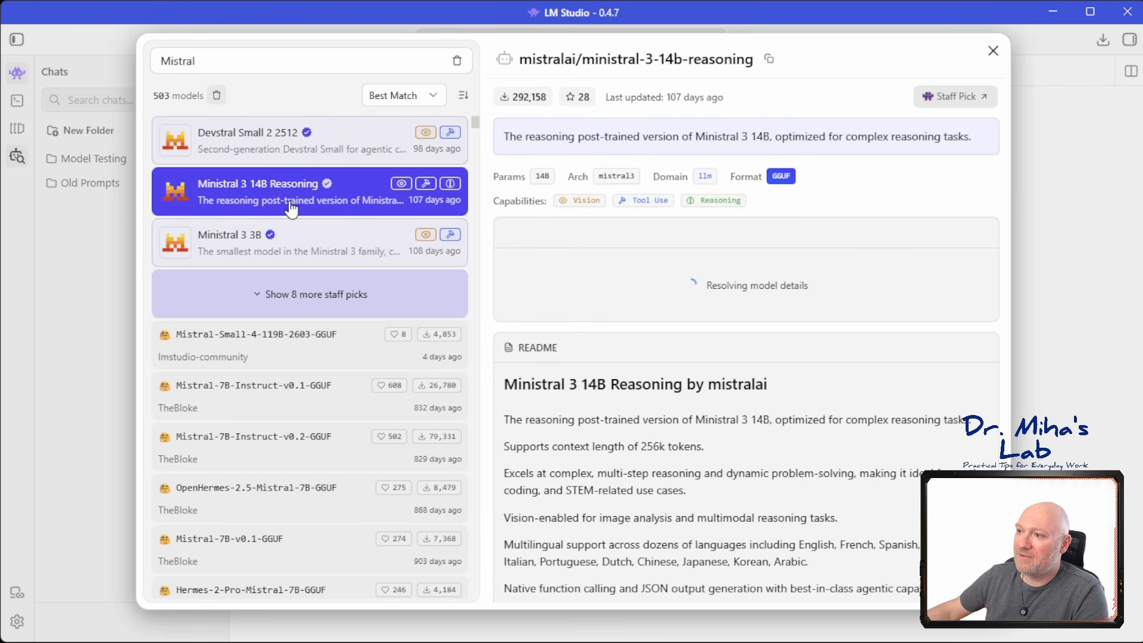
left_click(340, 246)
left_click(349, 209)
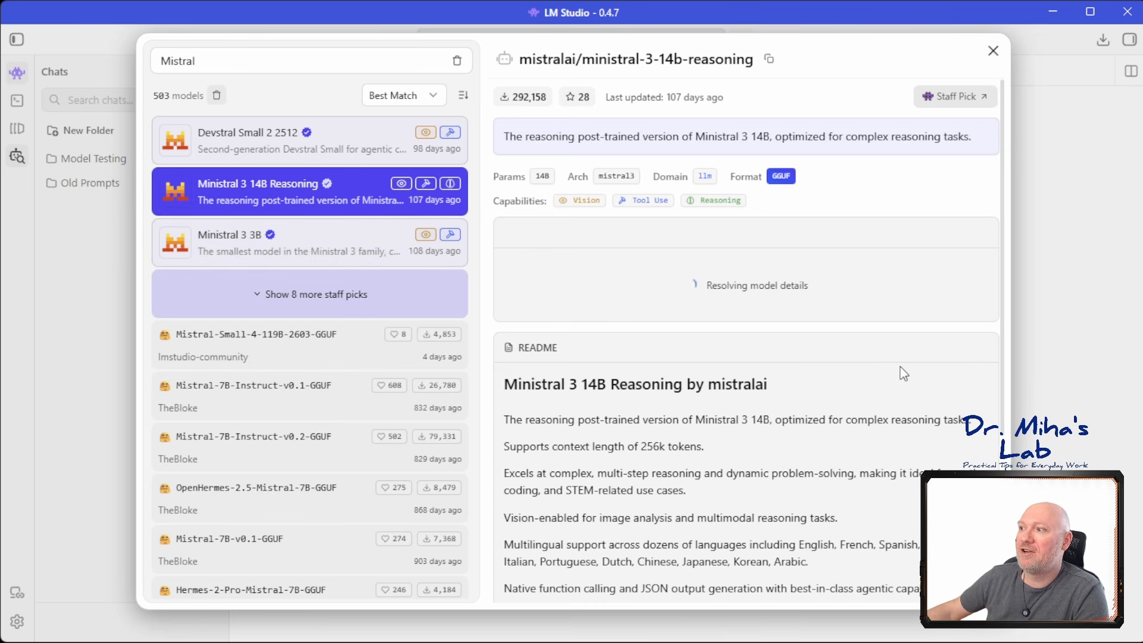
- Replace the model search with Gemma and view the details of Gemma 3n E4B and Gemma 3 27B
left_click_drag(260, 69, 48, 77)
type("Gemma")
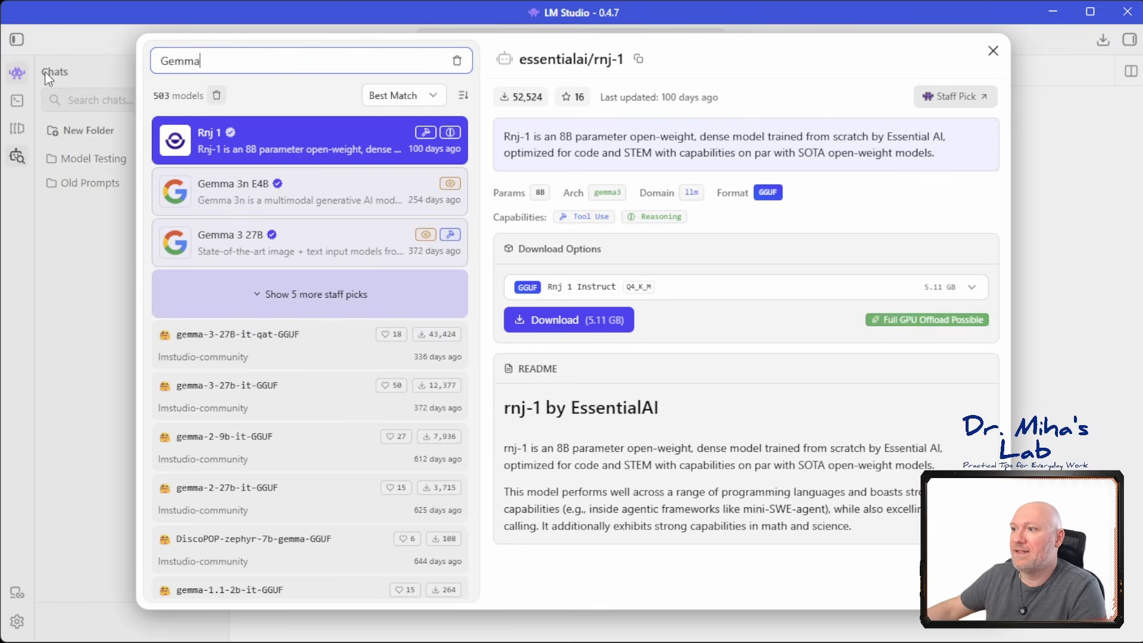
left_click(289, 200)
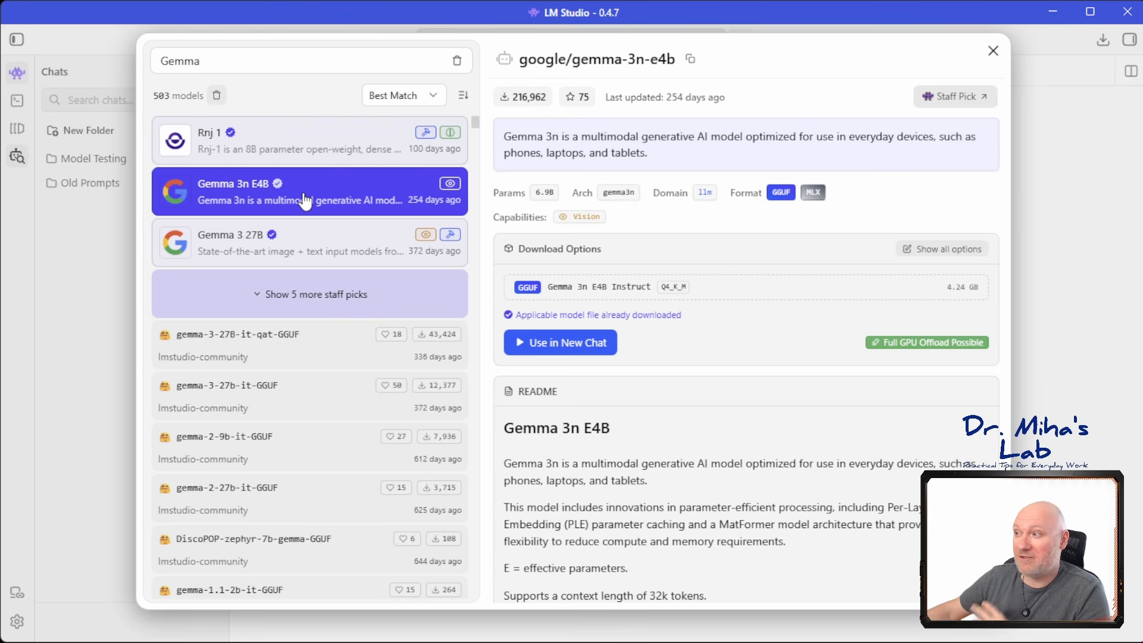
left_click(334, 251)
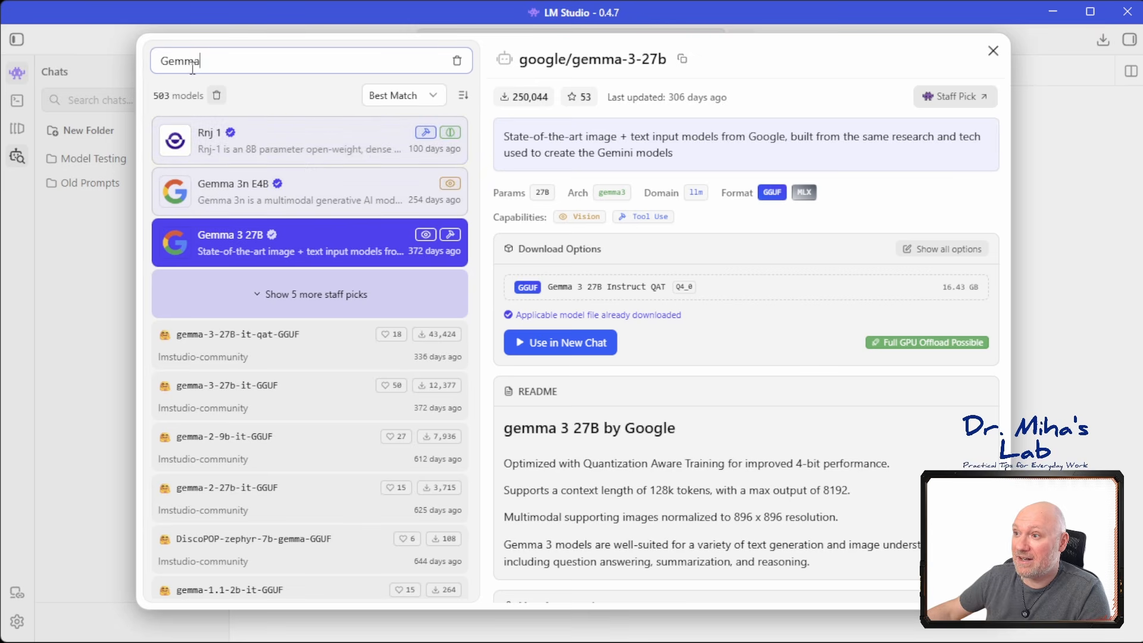
- Clear the model search and check the sorting options and the device-fit filter for staff picks
left_click_drag(200, 60, 123, 63)
key("BackSpace")
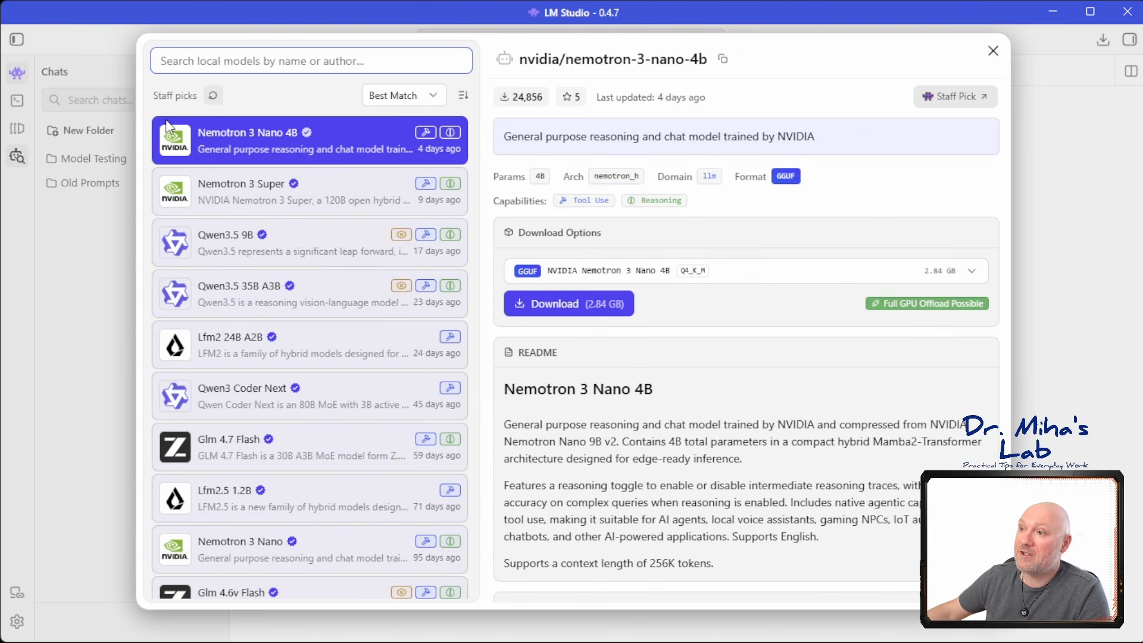
left_click(381, 106)
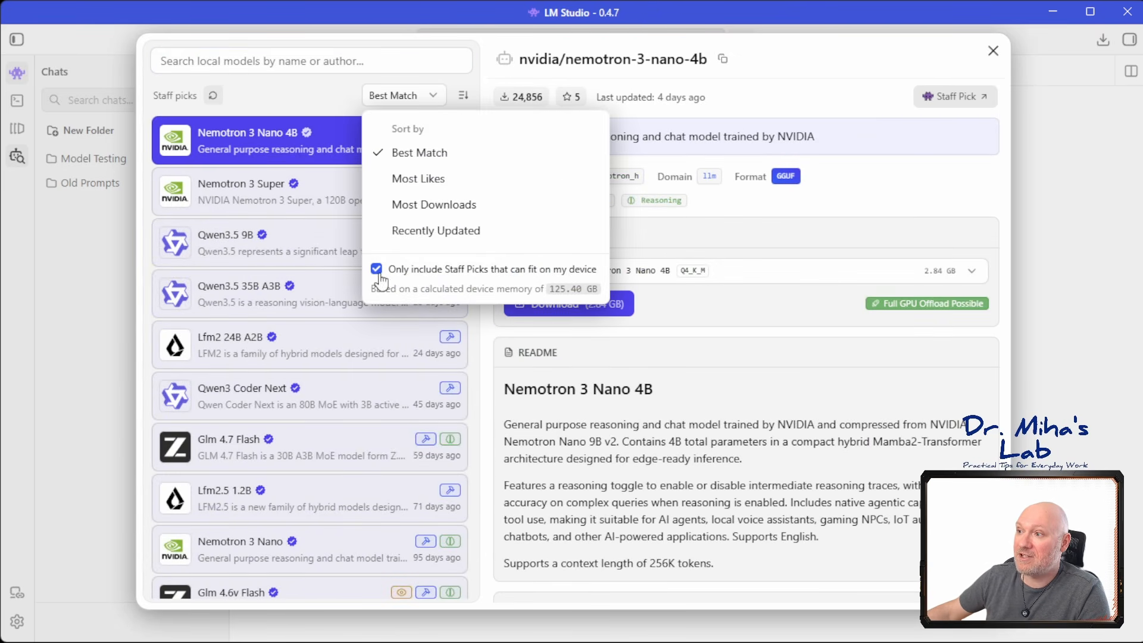
left_click(319, 99)
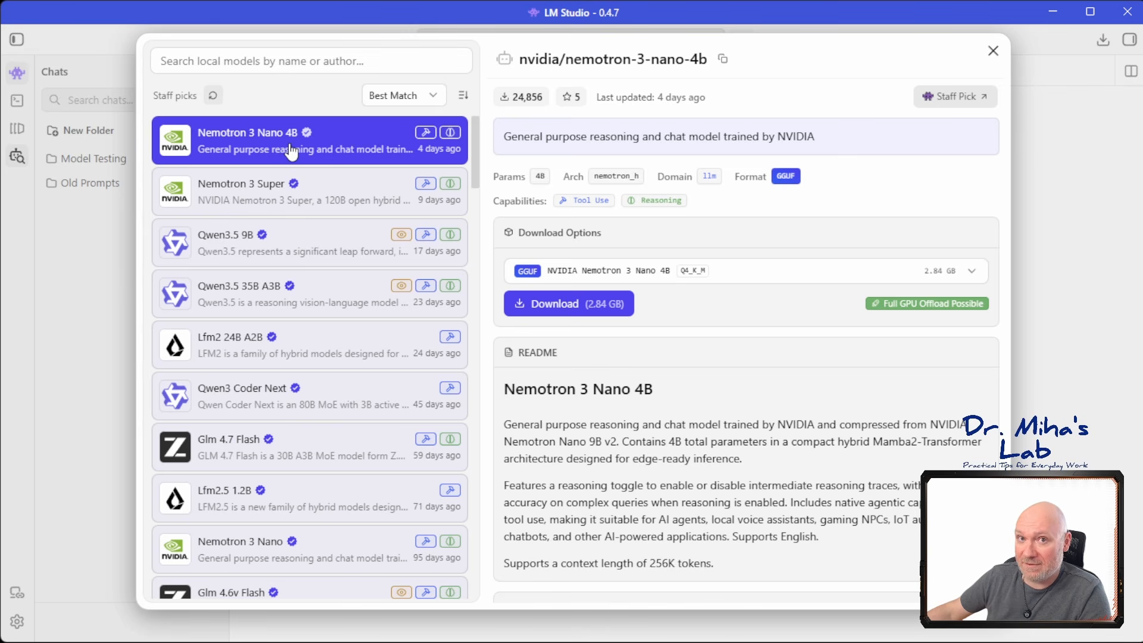
- Check the GPU offload information of Nemotron 3 Nano 4B, start downloading the model and close the model search
mouse_move(898, 306)
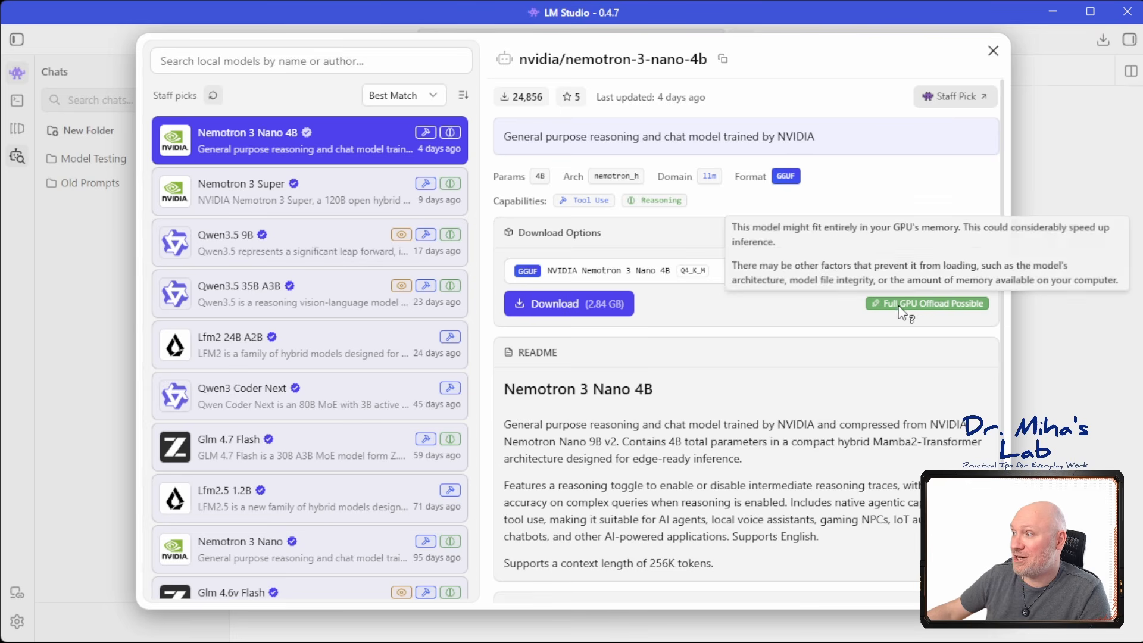
left_click(576, 307)
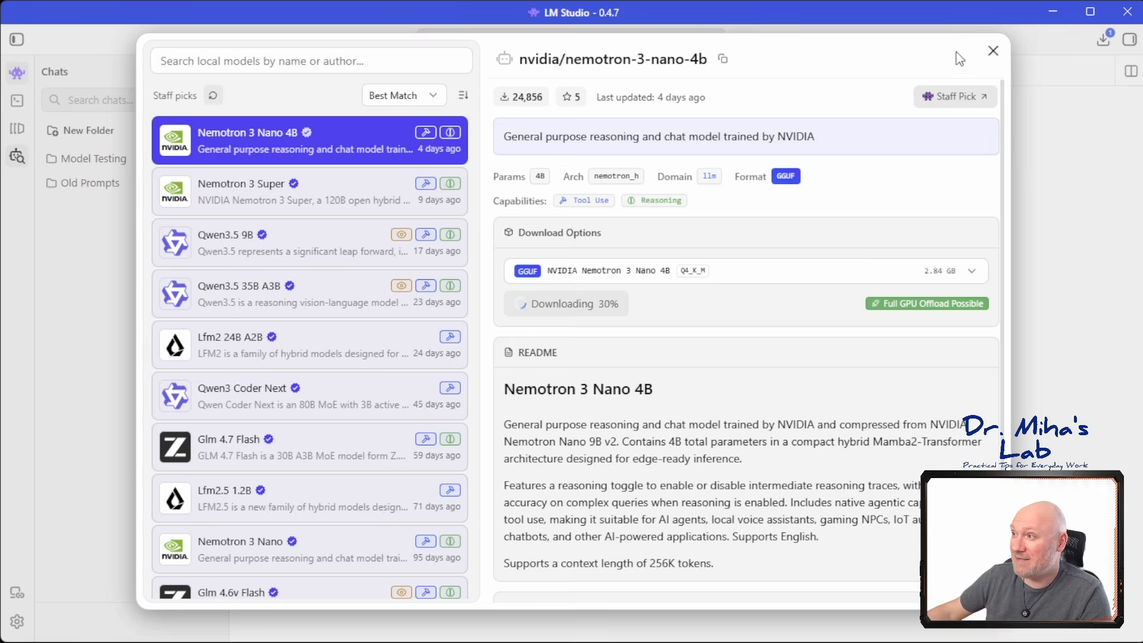
left_click(992, 52)
- Examine the list of downloaded models in the model loader, then close it
left_click(563, 41)
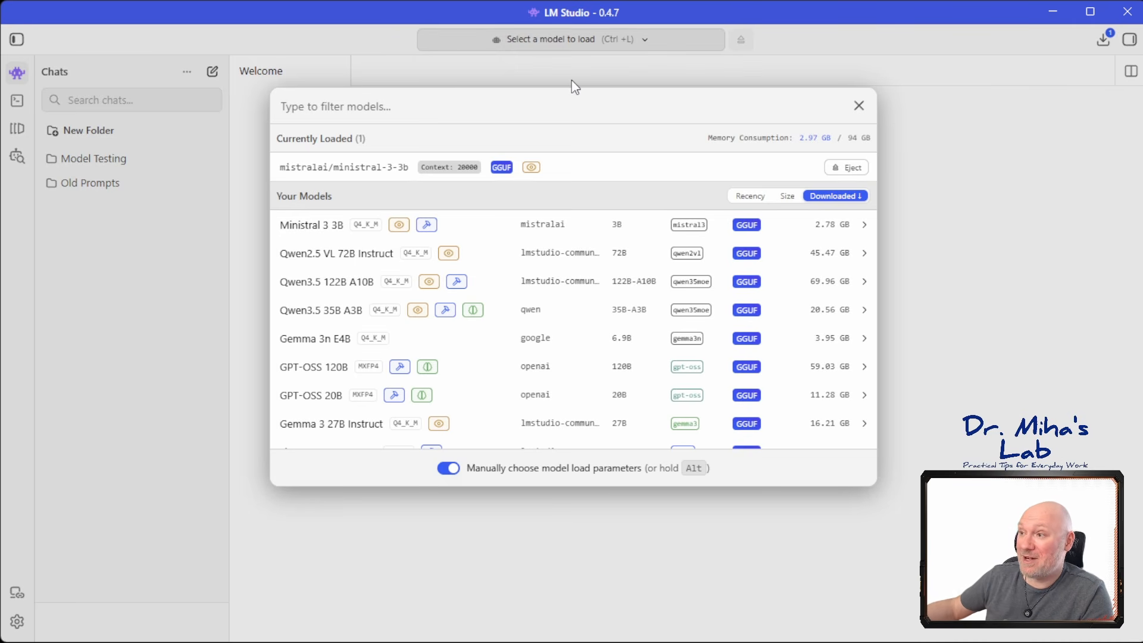
scroll(536, 315, "down", 2)
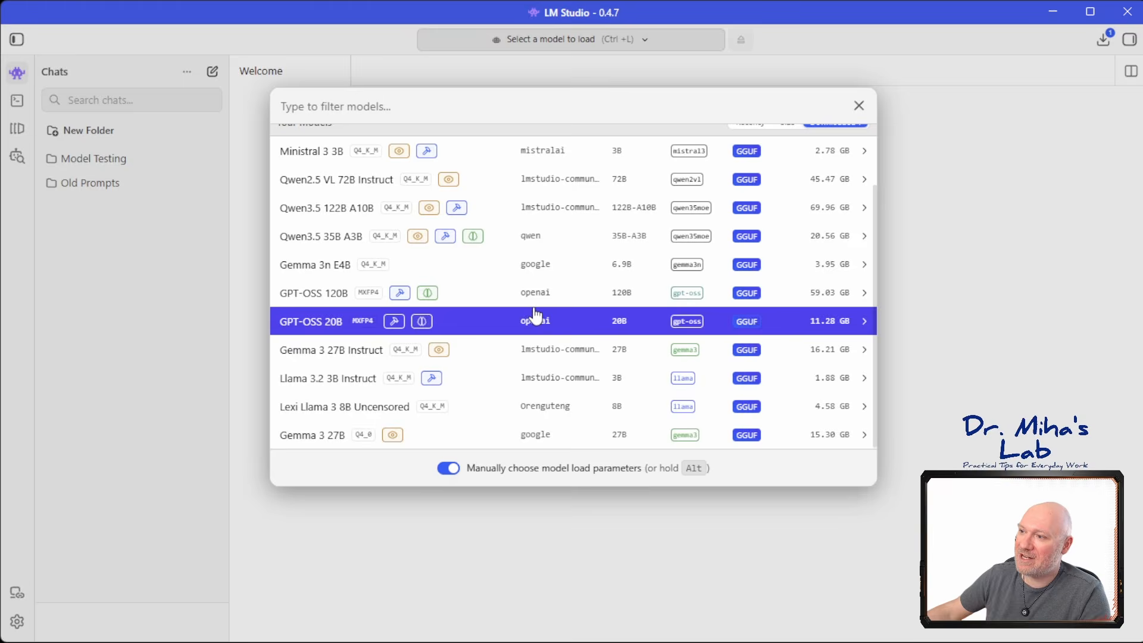
scroll(536, 315, "up", 2)
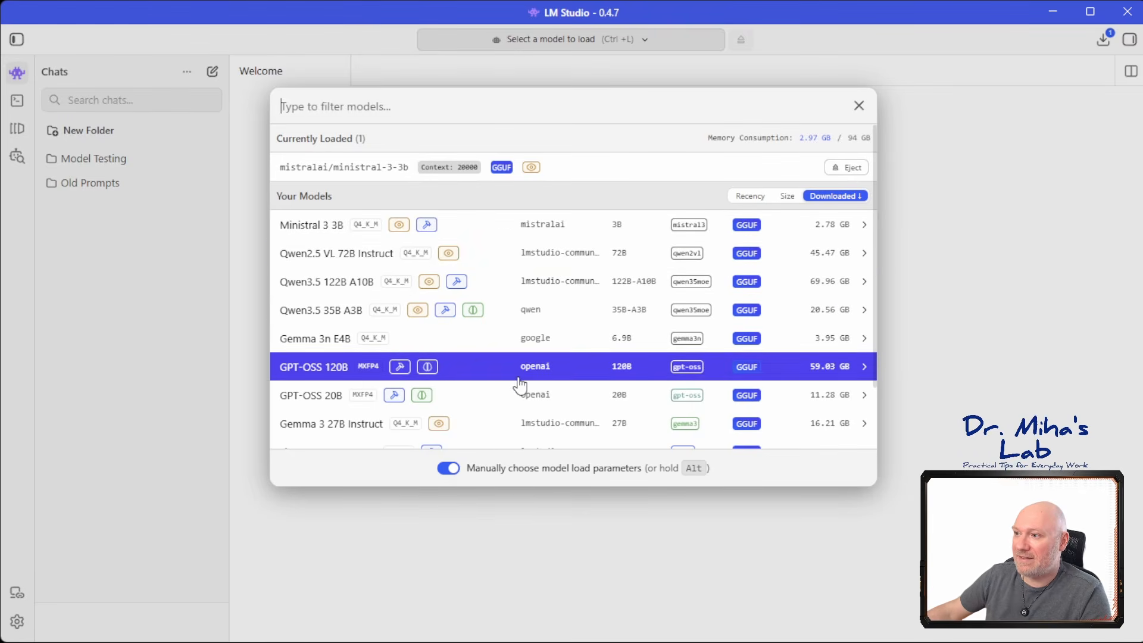
scroll(536, 357, "down", 2)
scroll(544, 274, "up", 2)
scroll(550, 298, "down", 2)
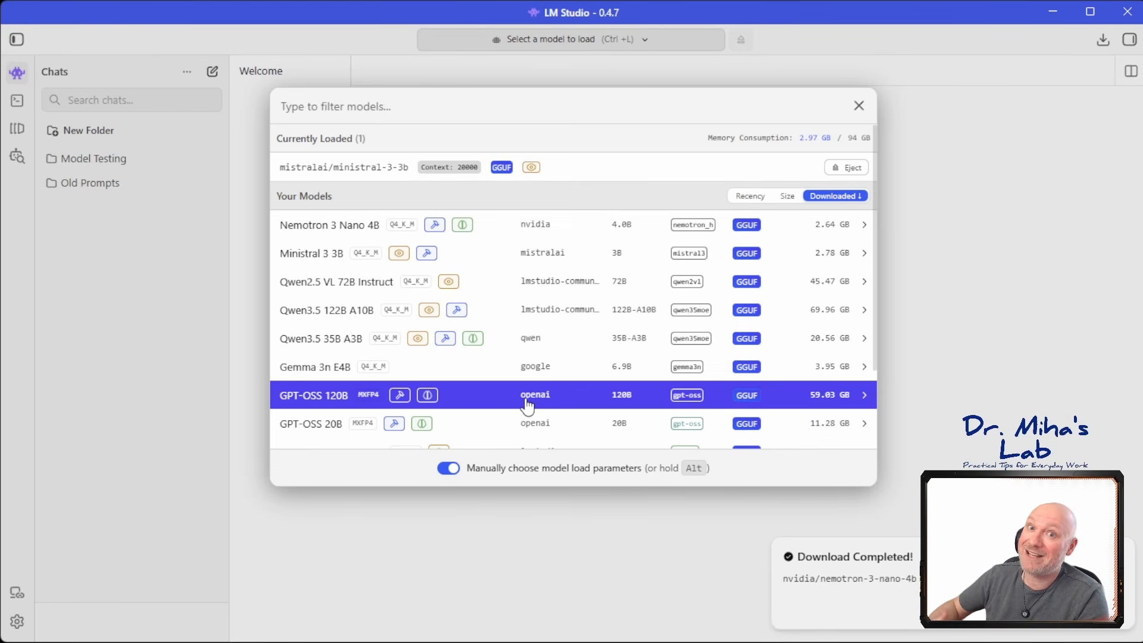
left_click(859, 108)
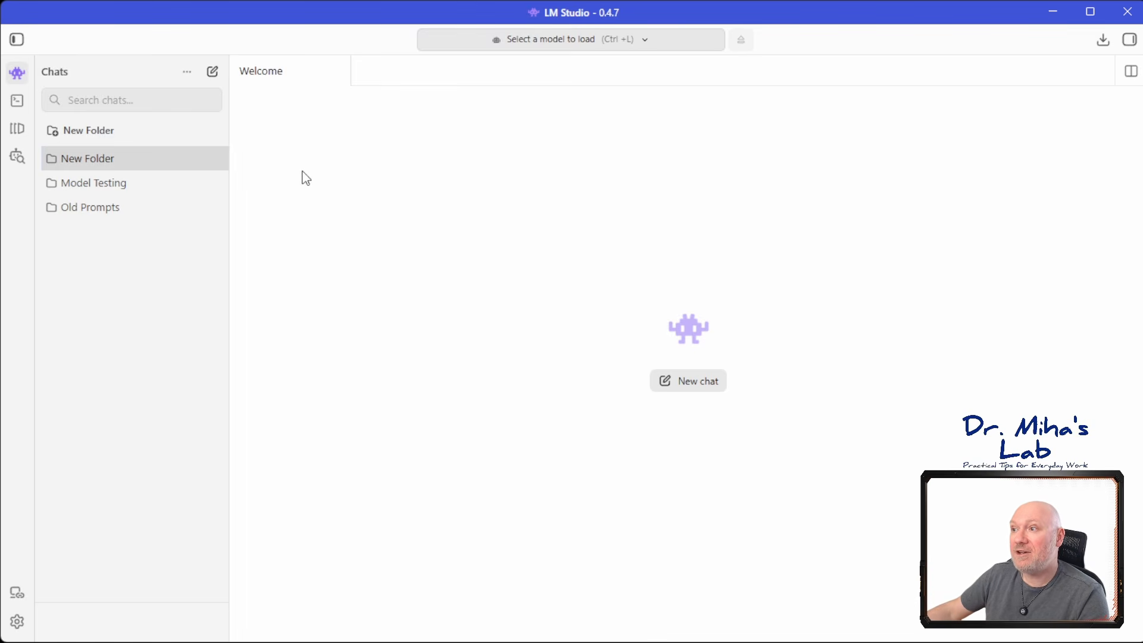
- Create a new chat in the new folder, try to send the message "Hello." and dismiss the notice
left_click(216, 74)
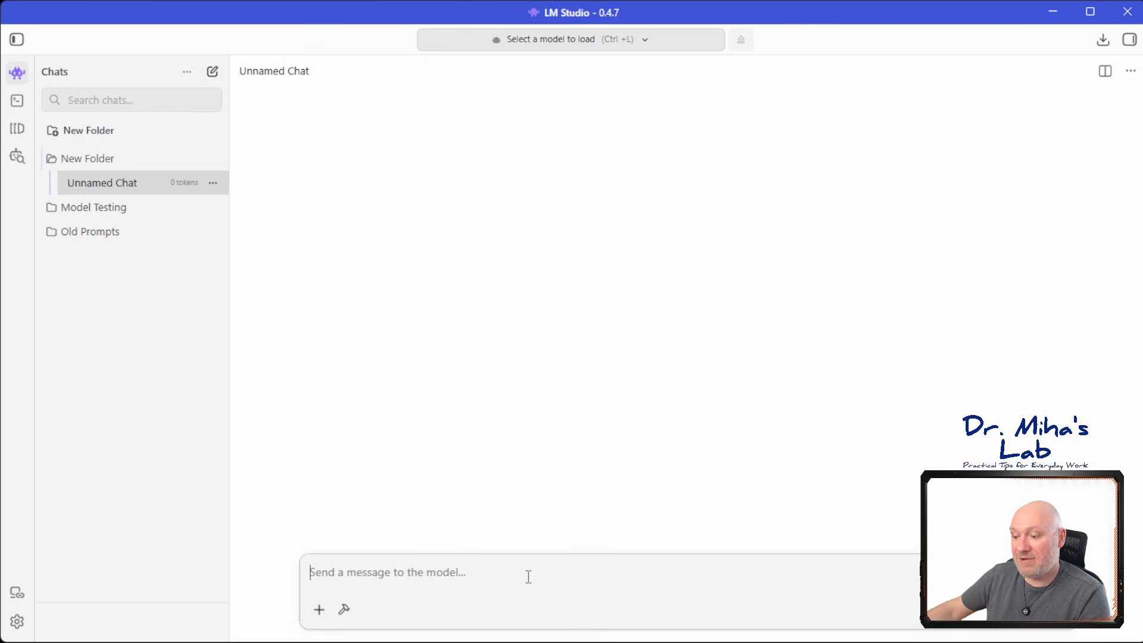
type("Hello.")
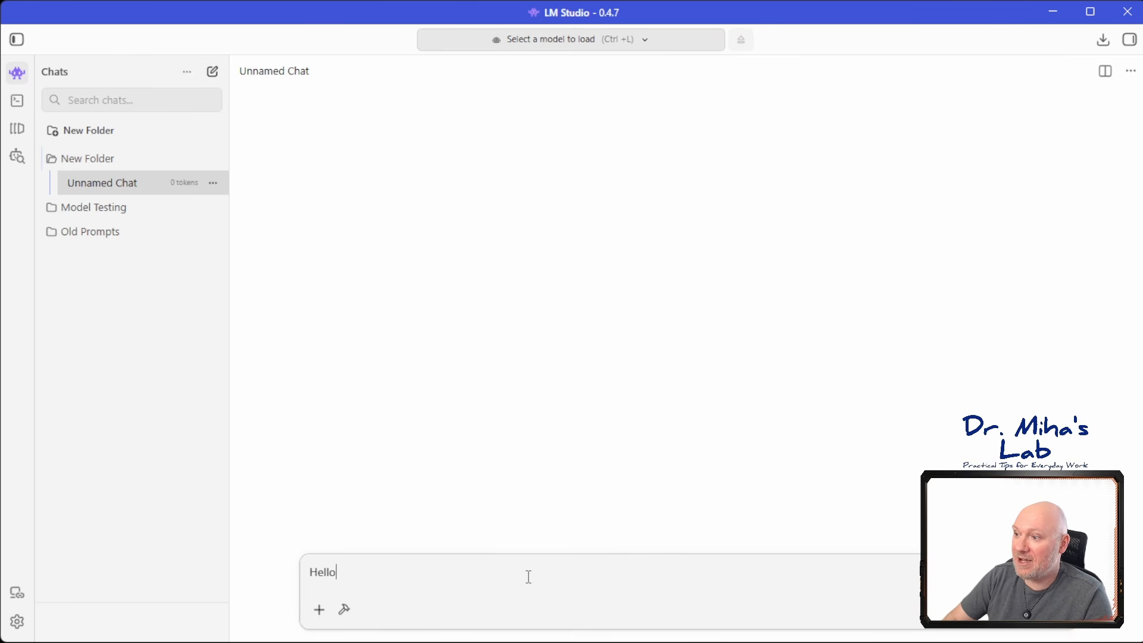
key("Return")
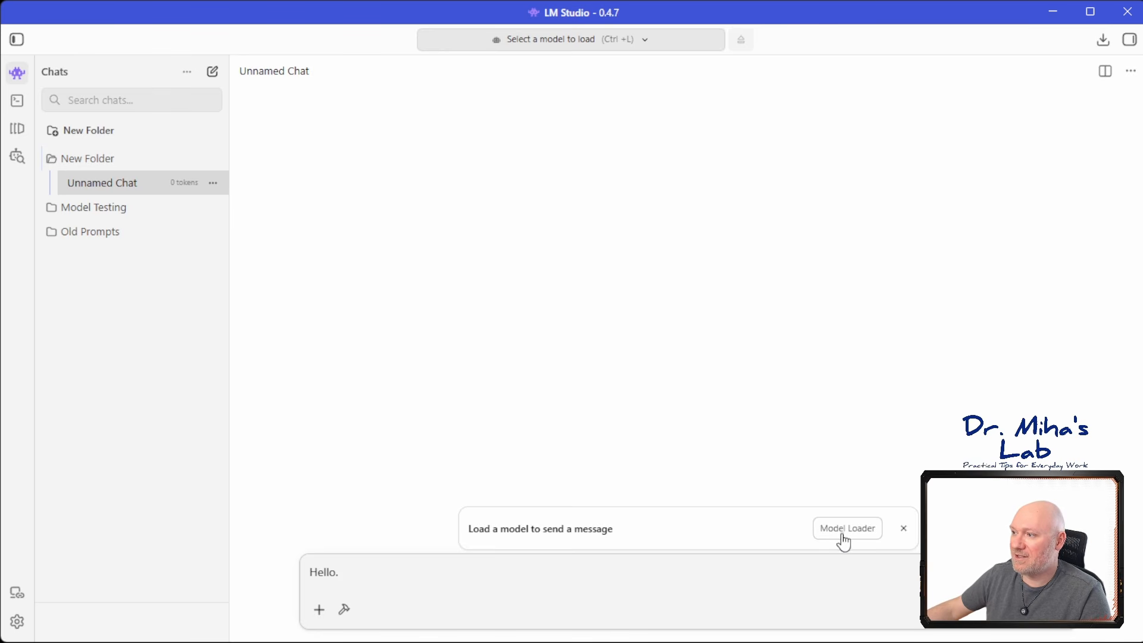
left_click(903, 529)
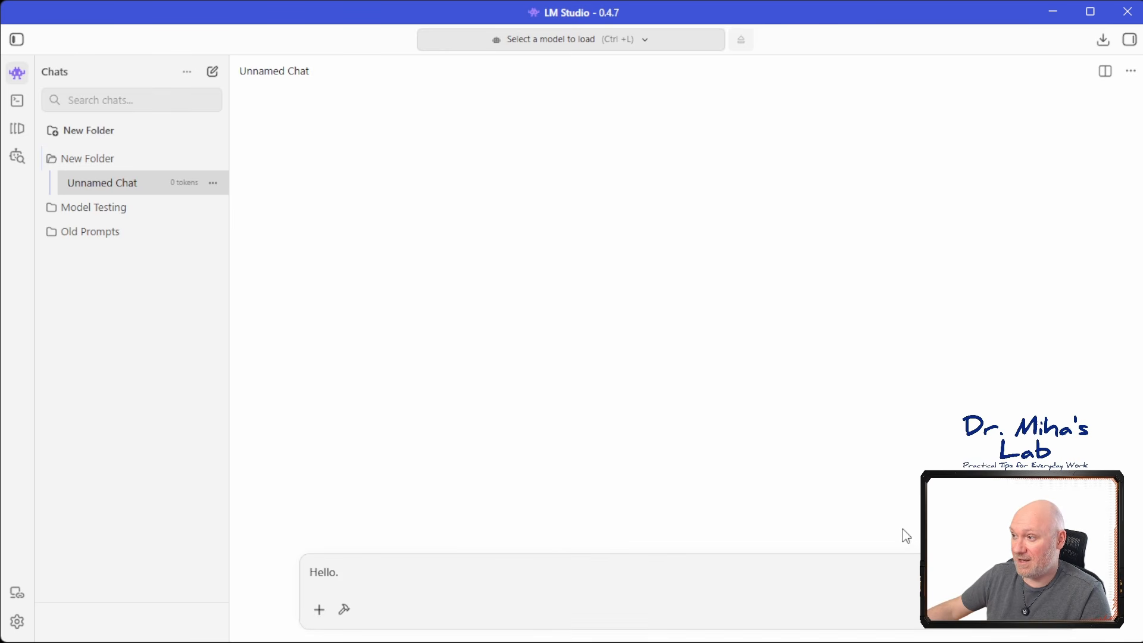
- Open the load parameters of Ministral 3 3B from the model loader and set its context length to 20000
left_click(543, 42)
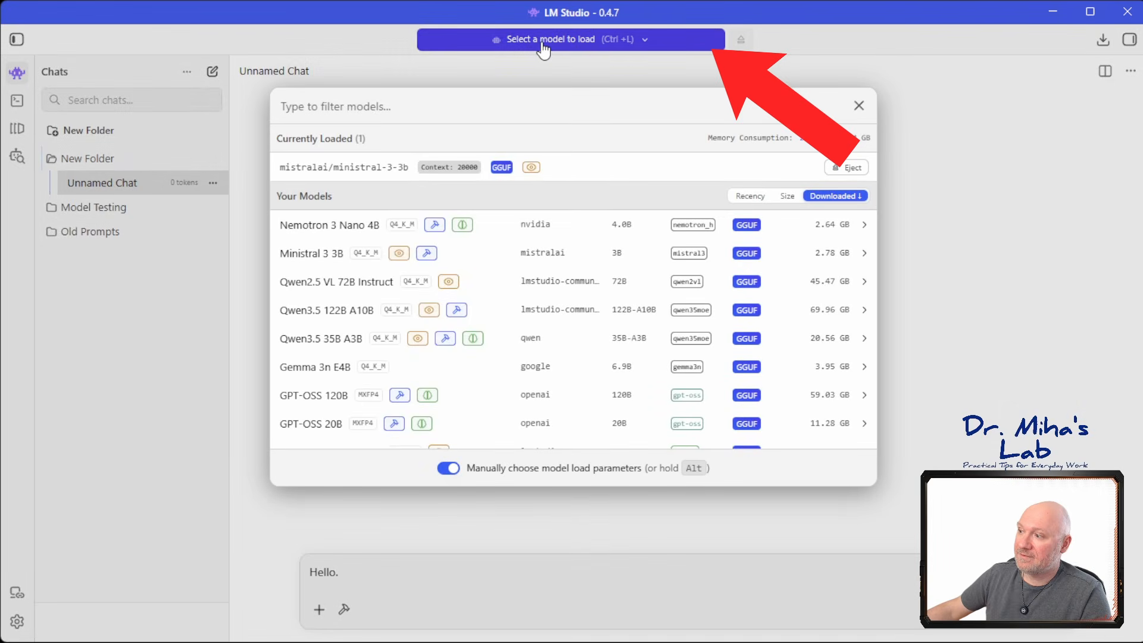
scroll(594, 312, "down", 2)
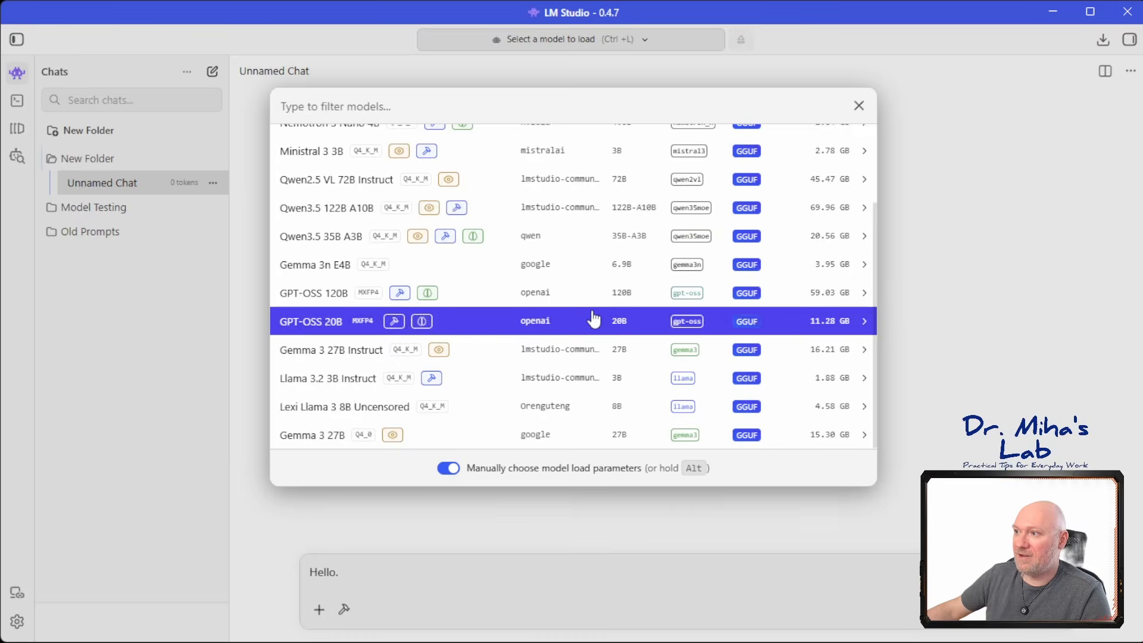
scroll(593, 320, "up", 1)
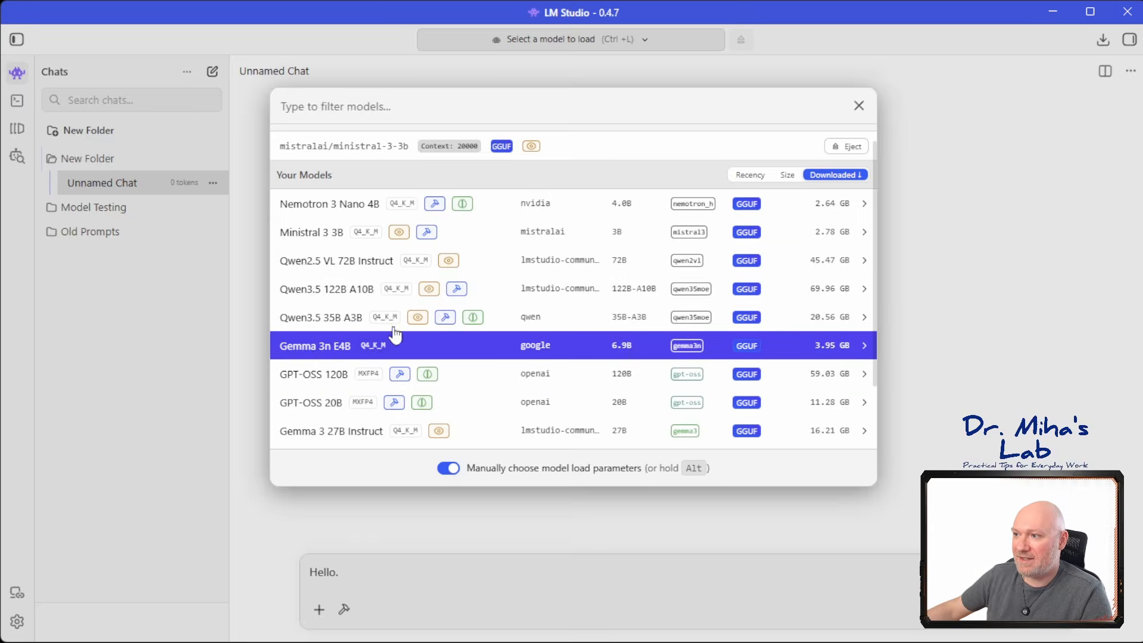
left_click(475, 243)
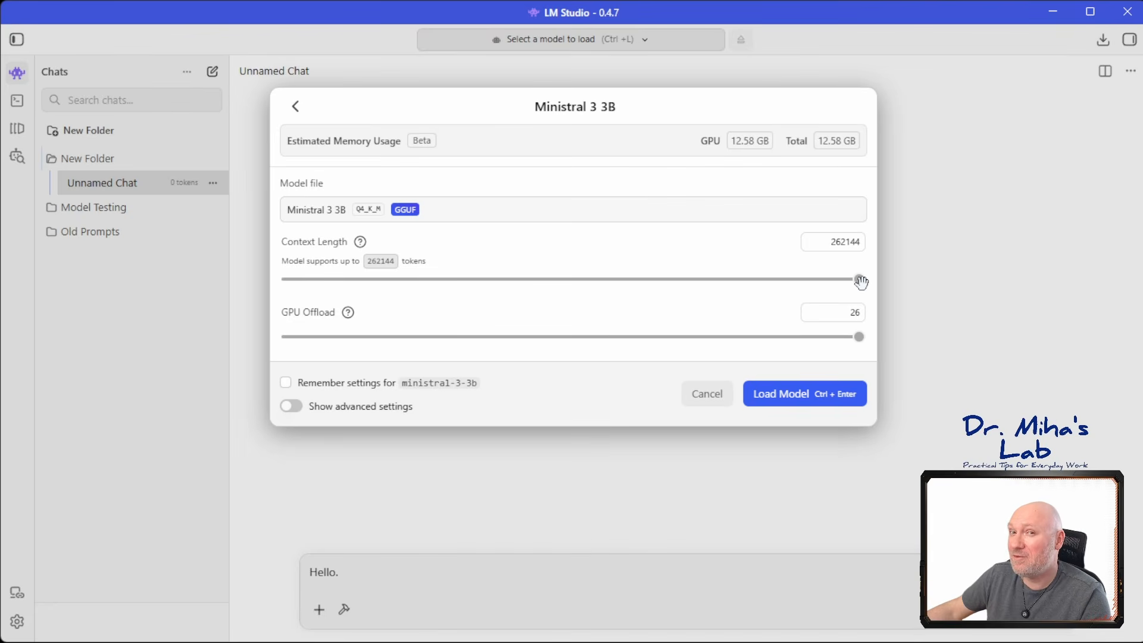
left_click_drag(861, 281, 484, 300)
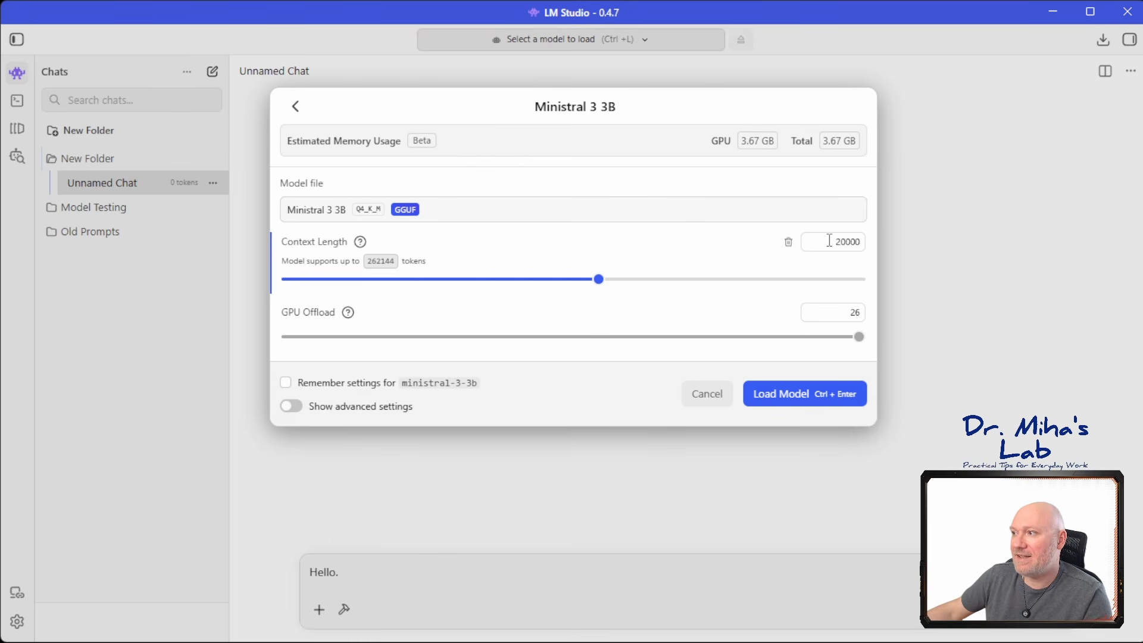
left_click_drag(829, 242, 890, 246)
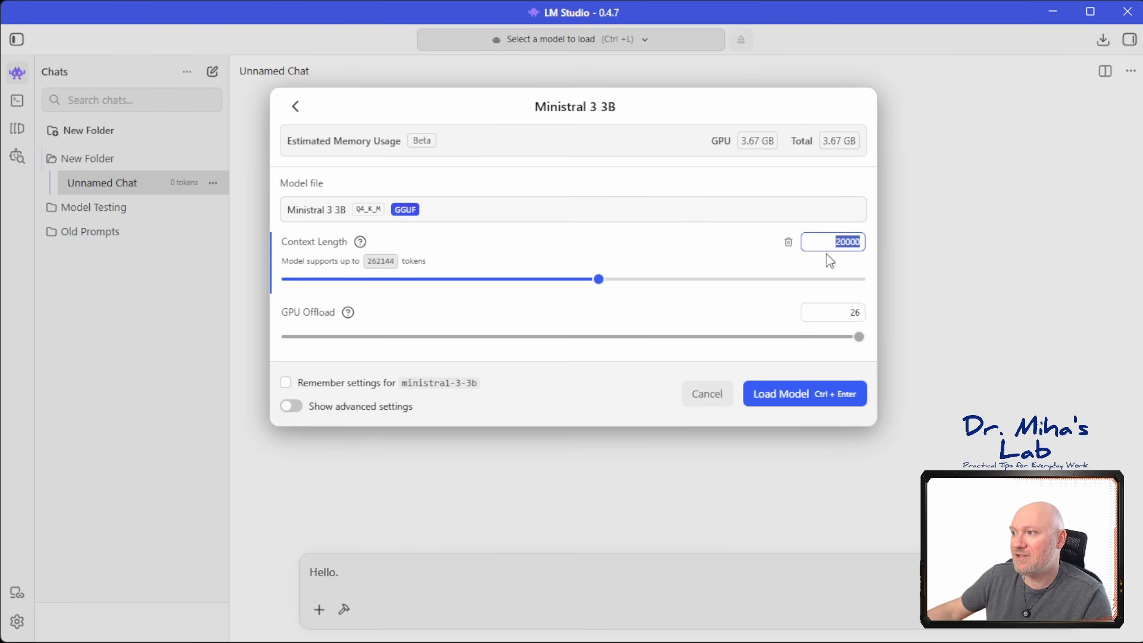
left_click(718, 261)
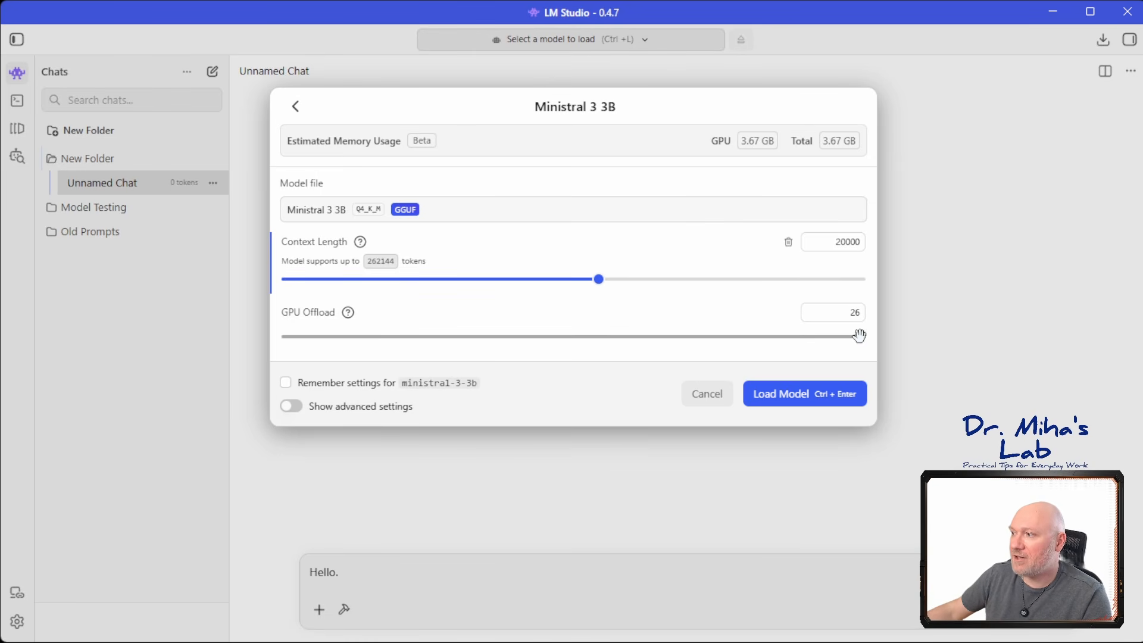
- Try Ministral 3 3B with GPU Offload at 0 and back at 26, and raise the context length to 262144
left_click_drag(859, 337, 262, 343)
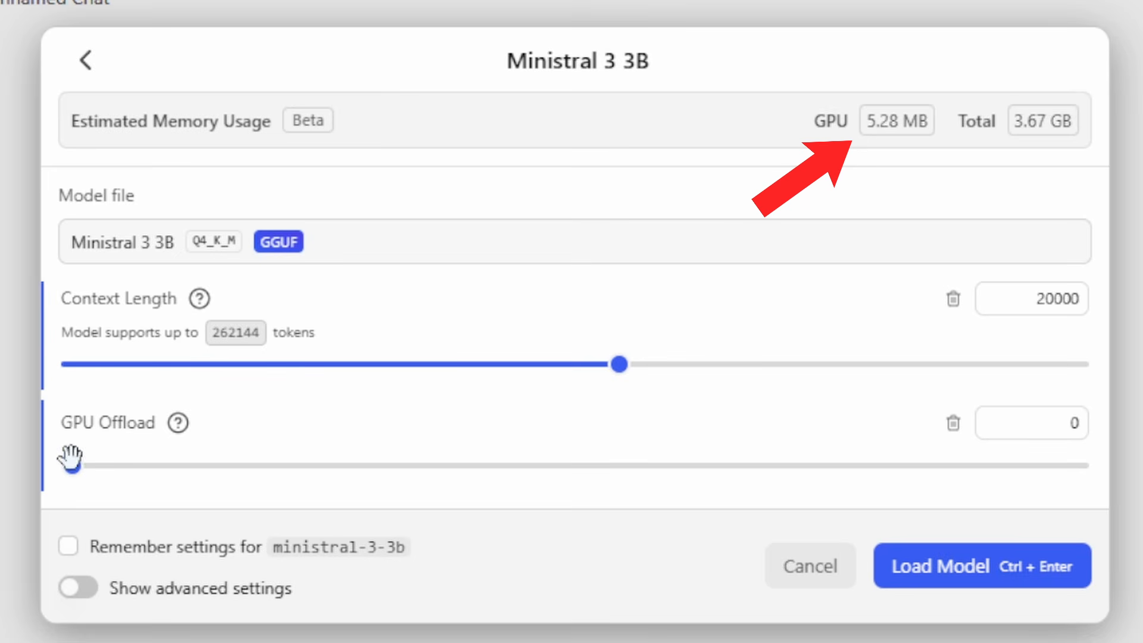
left_click_drag(72, 466, 1134, 452)
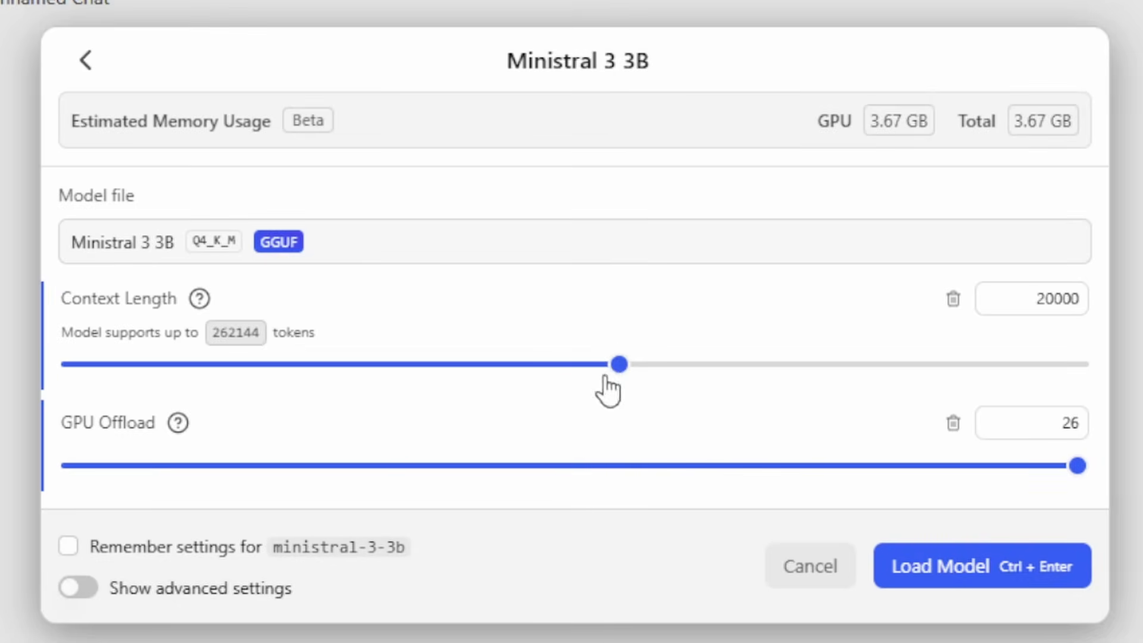
left_click_drag(599, 280, 774, 288)
left_click_drag(937, 379, 1096, 384)
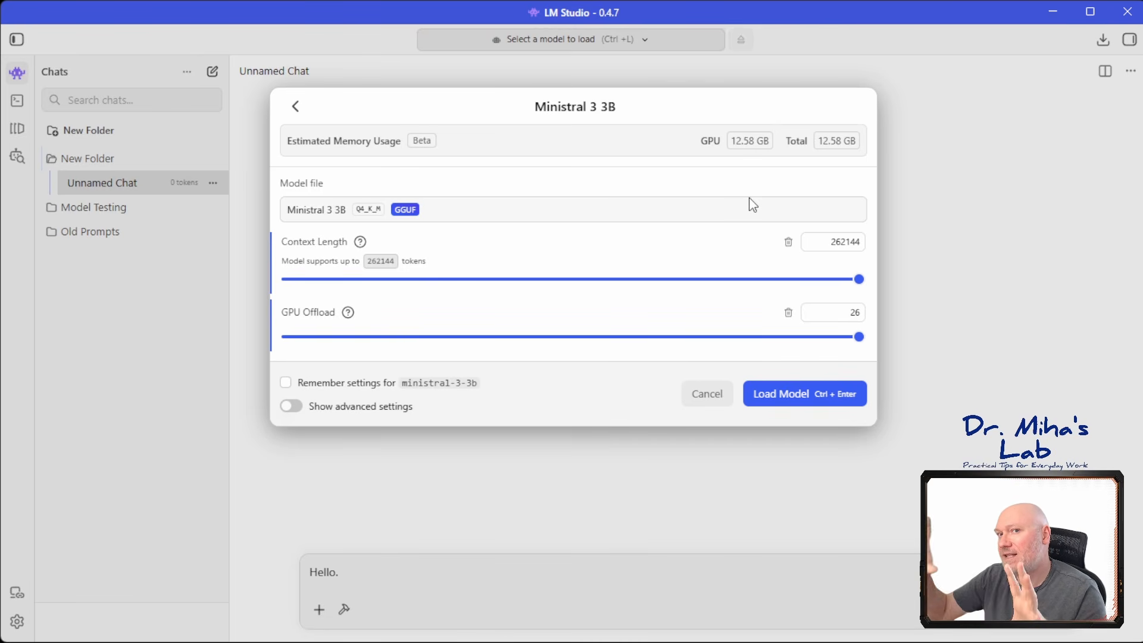
- Set the context length of Ministral 3 3B back to 20000 tokens in the load parameters
left_click(845, 242)
key("ctrl+a")
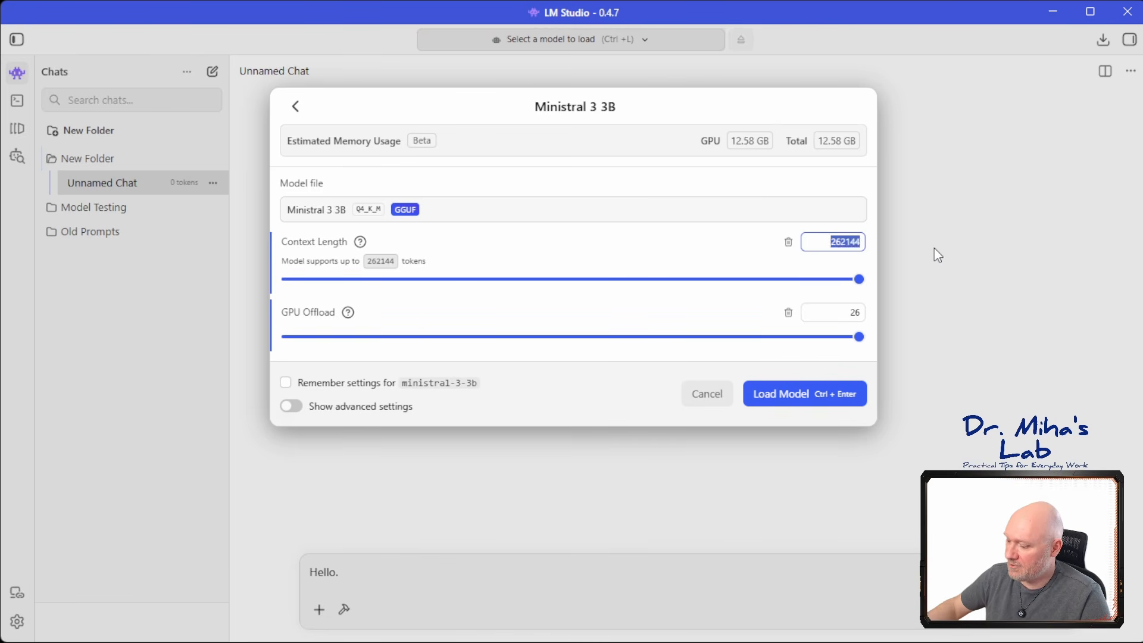
type("20000")
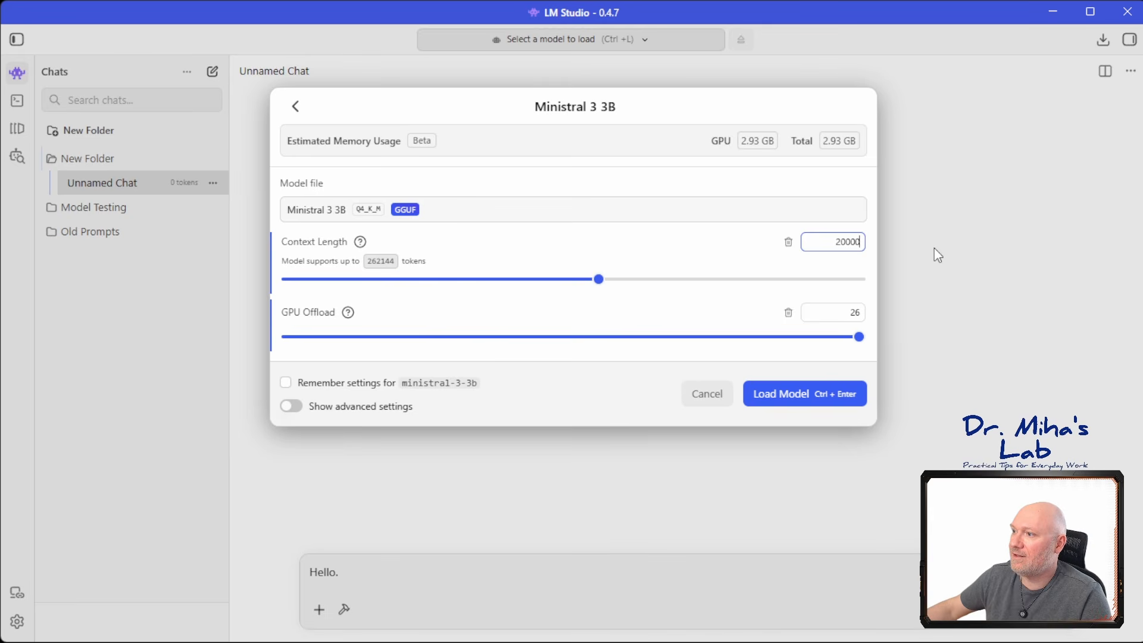
left_click(610, 413)
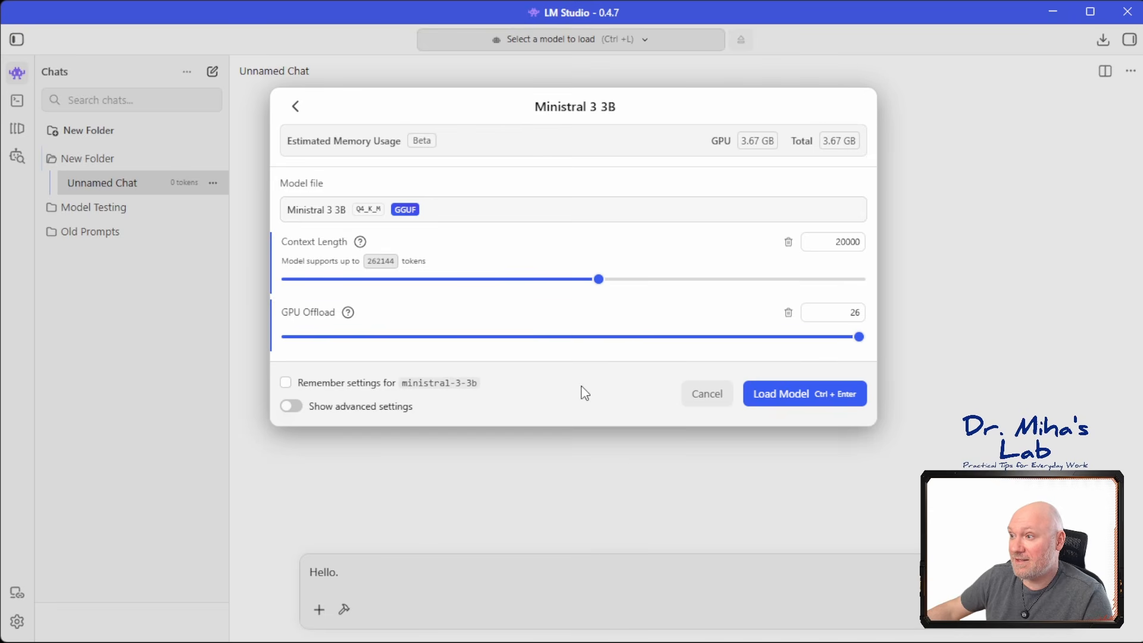
- Enable remembering the settings for ministral-3-3b, and review the advanced load settings before hiding them again
left_click(286, 384)
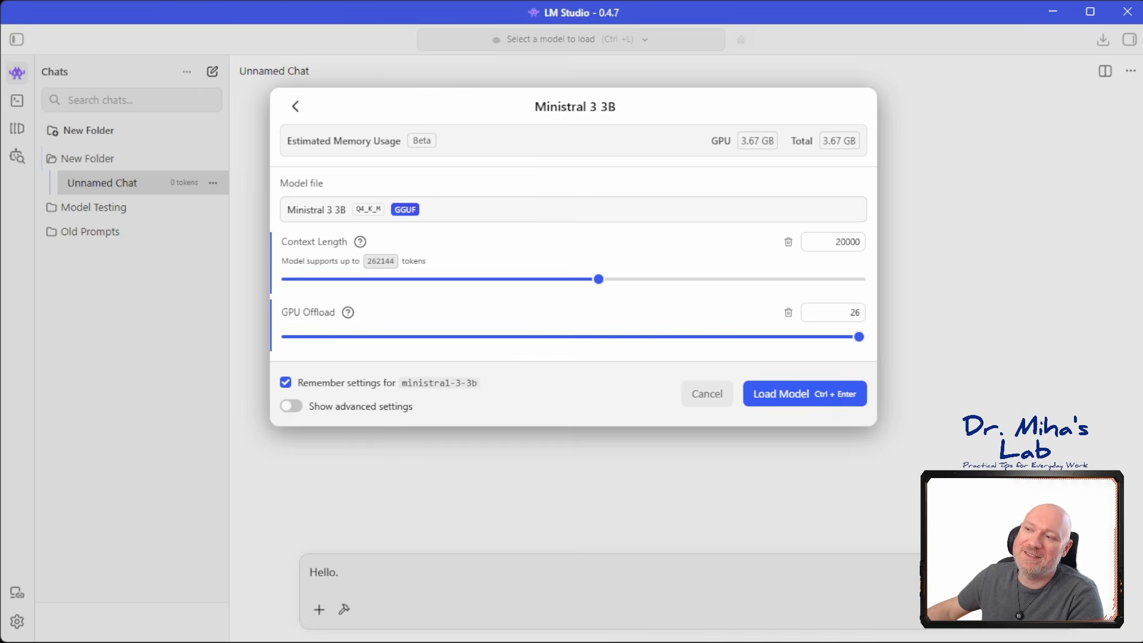
left_click(291, 406)
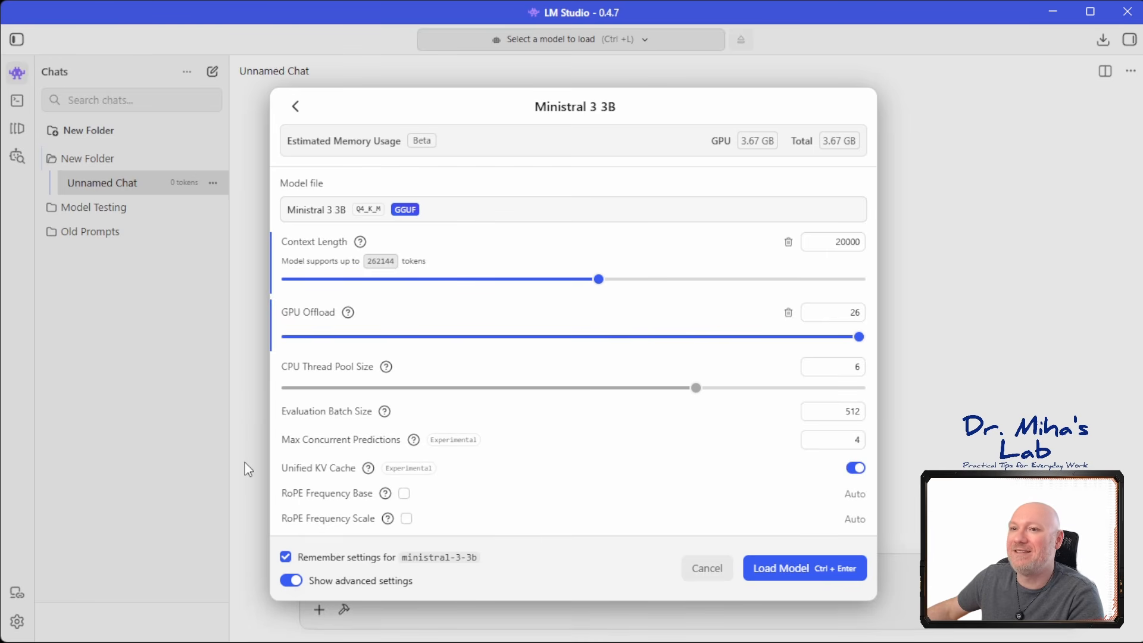
scroll(585, 411, "down", 2)
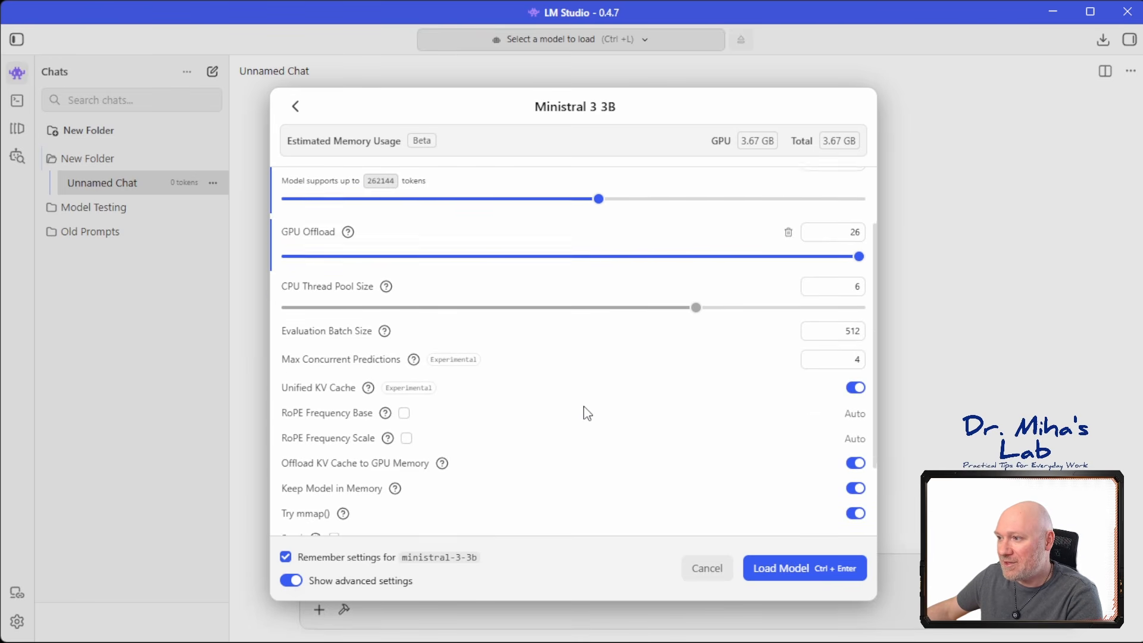
scroll(588, 413, "down", 2)
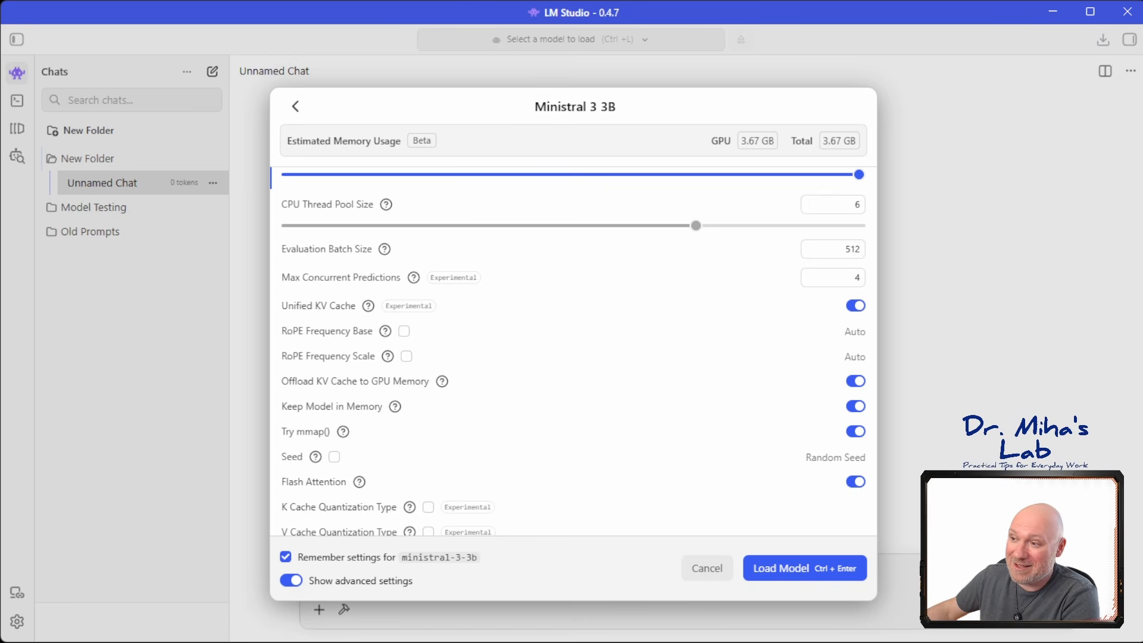
scroll(573, 352, "down", 1)
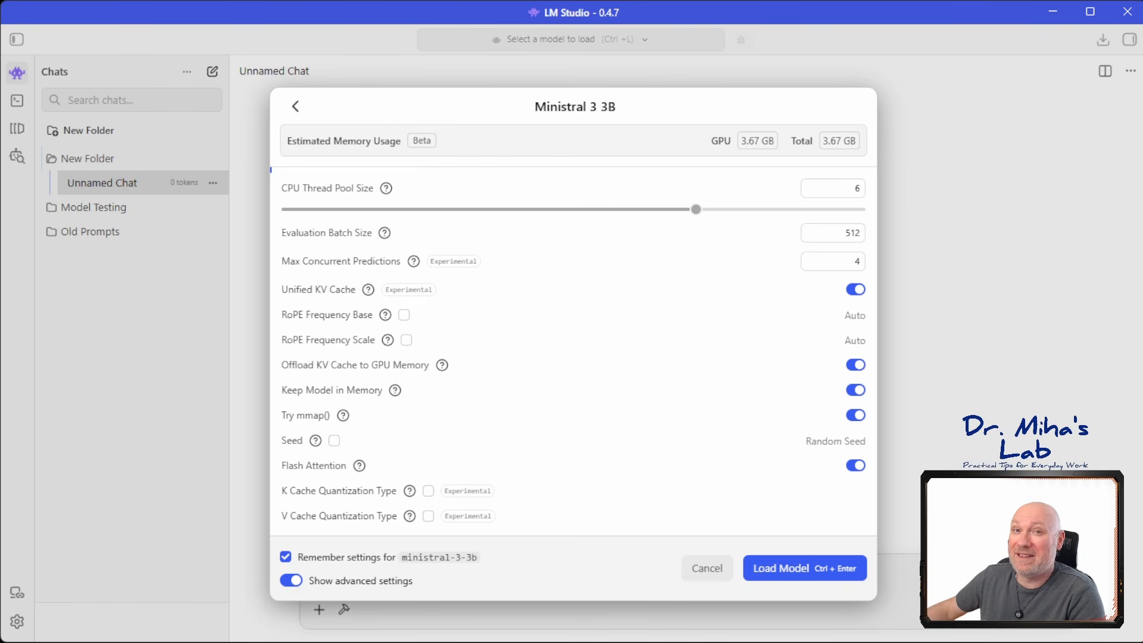
left_click(399, 581)
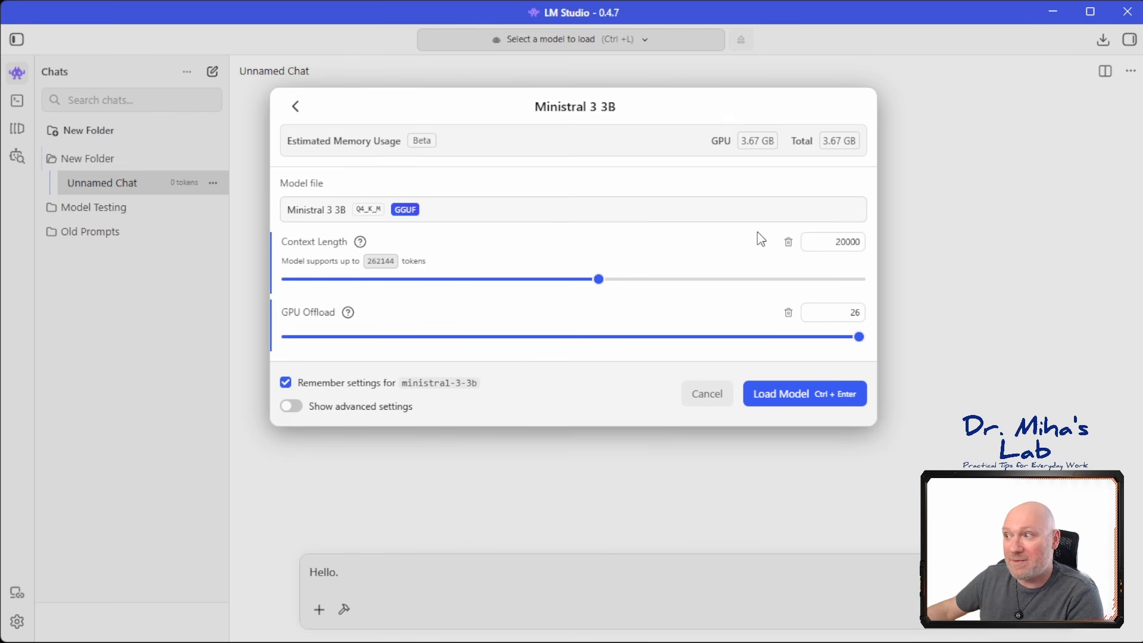
- Load Ministral 3 3B with the chosen parameters and send it the message "Hello."
left_click(809, 405)
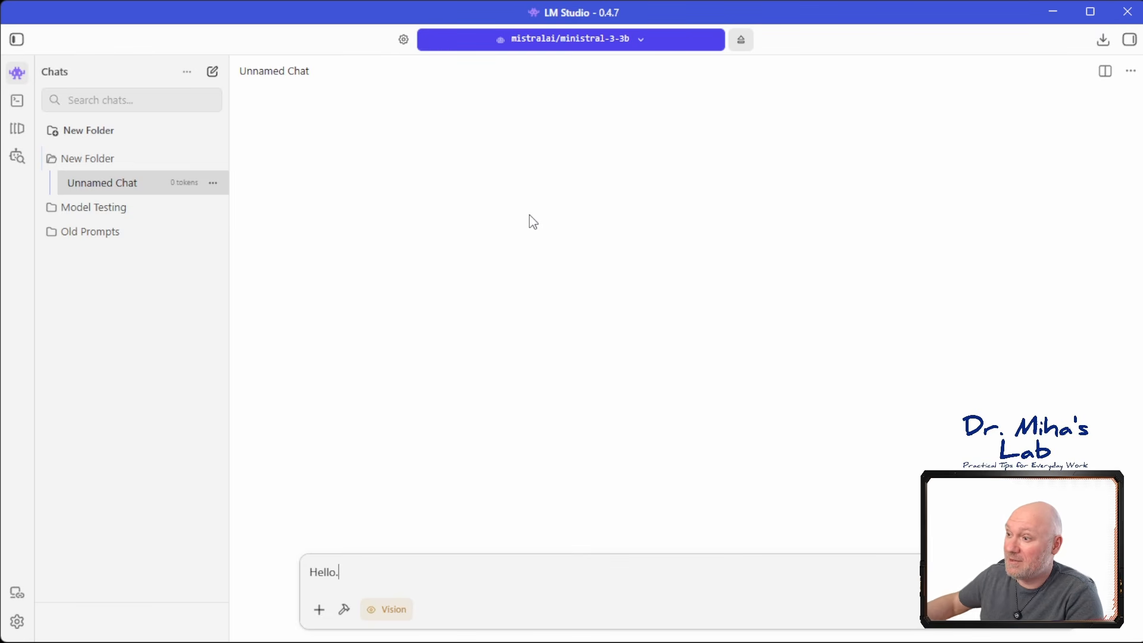
key("Return")
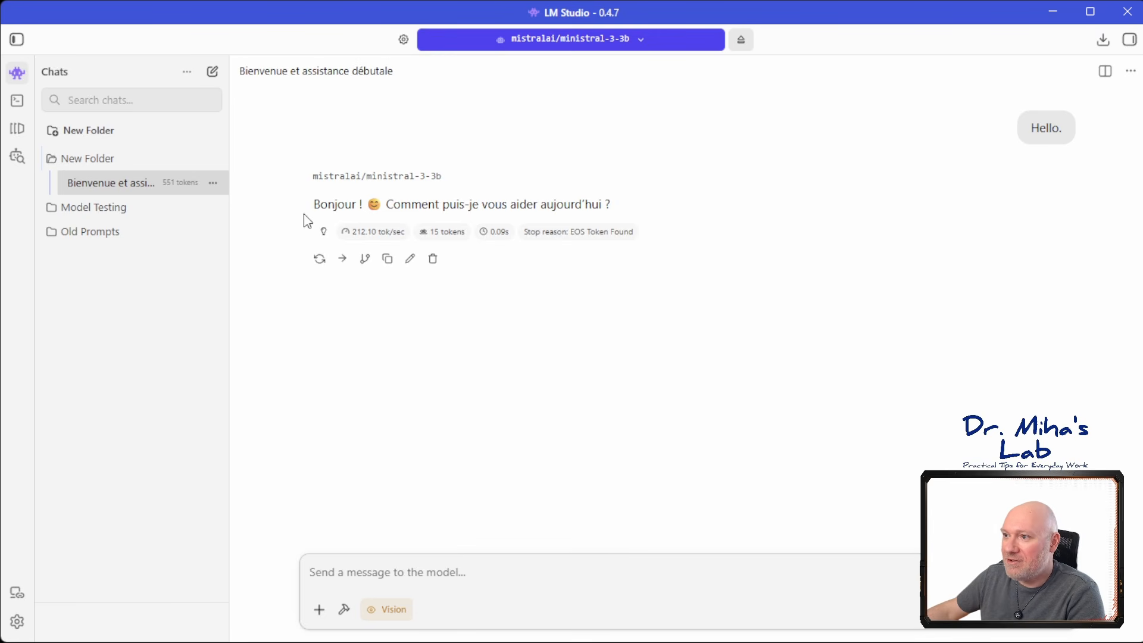
- Start a new chat, attach the National Conference of State Legs PDF and send "Please provide a high level summary of this document."
left_click(220, 72)
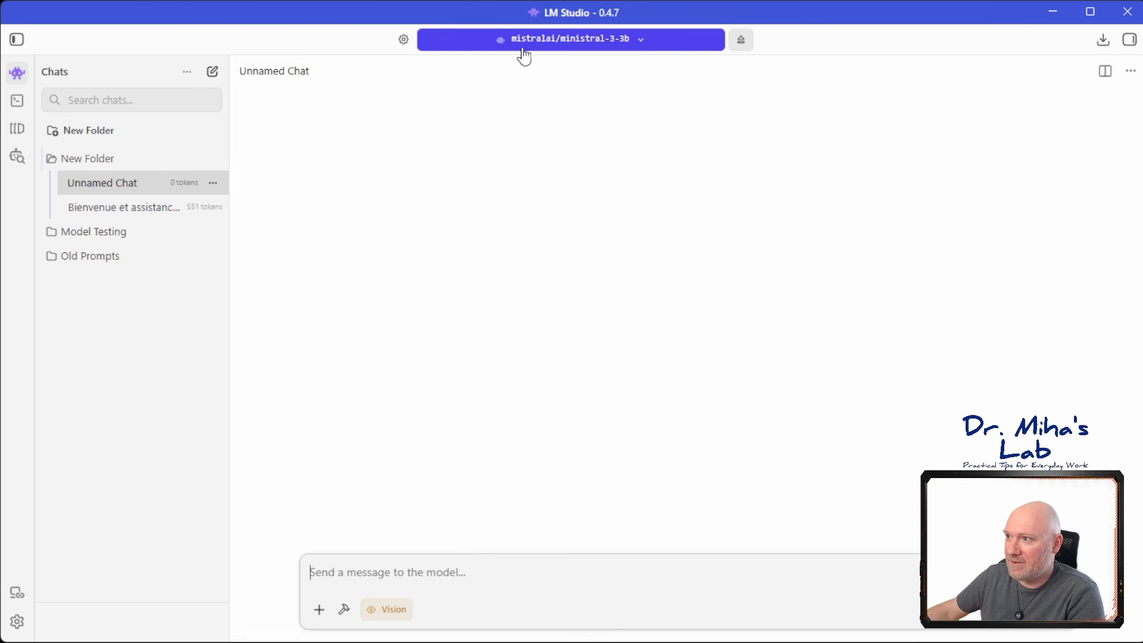
left_click(374, 572)
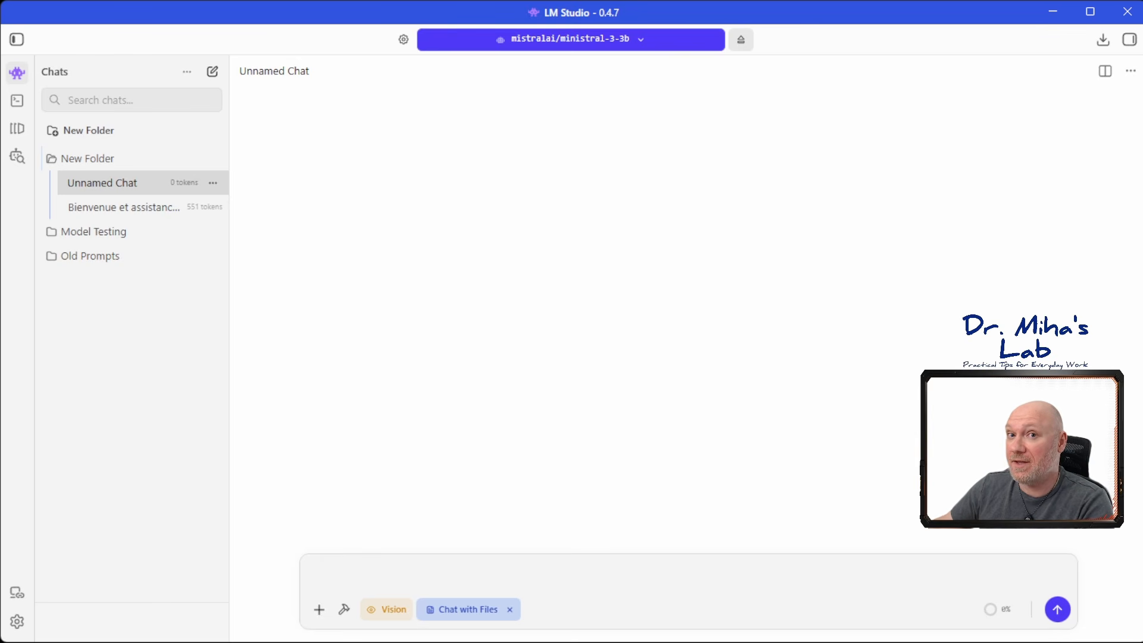
left_click(319, 611)
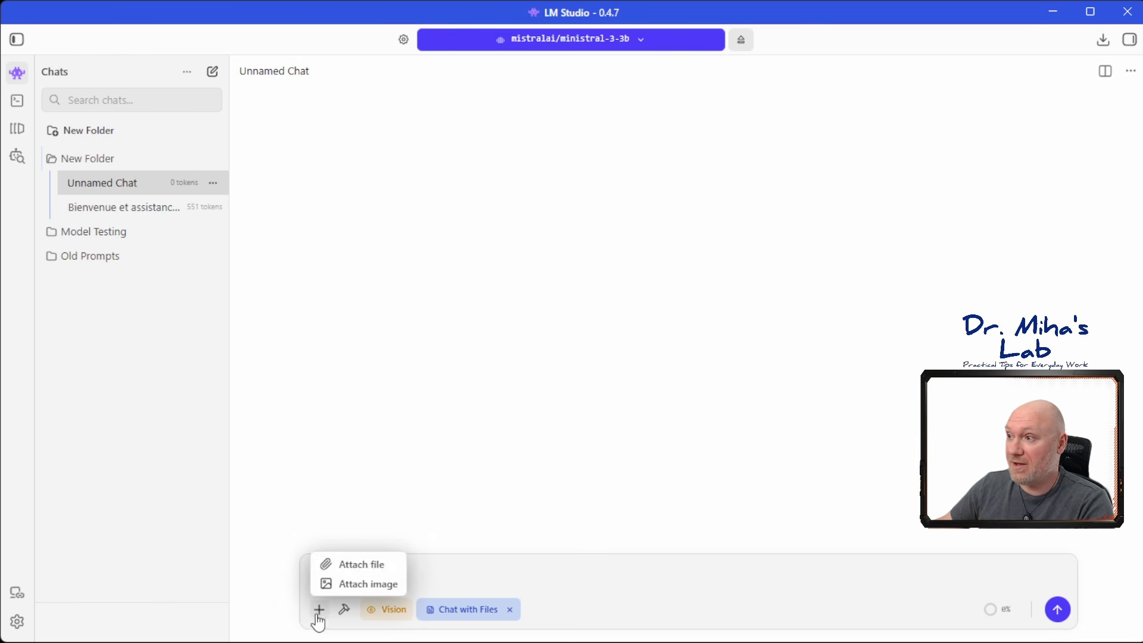
left_click(339, 566)
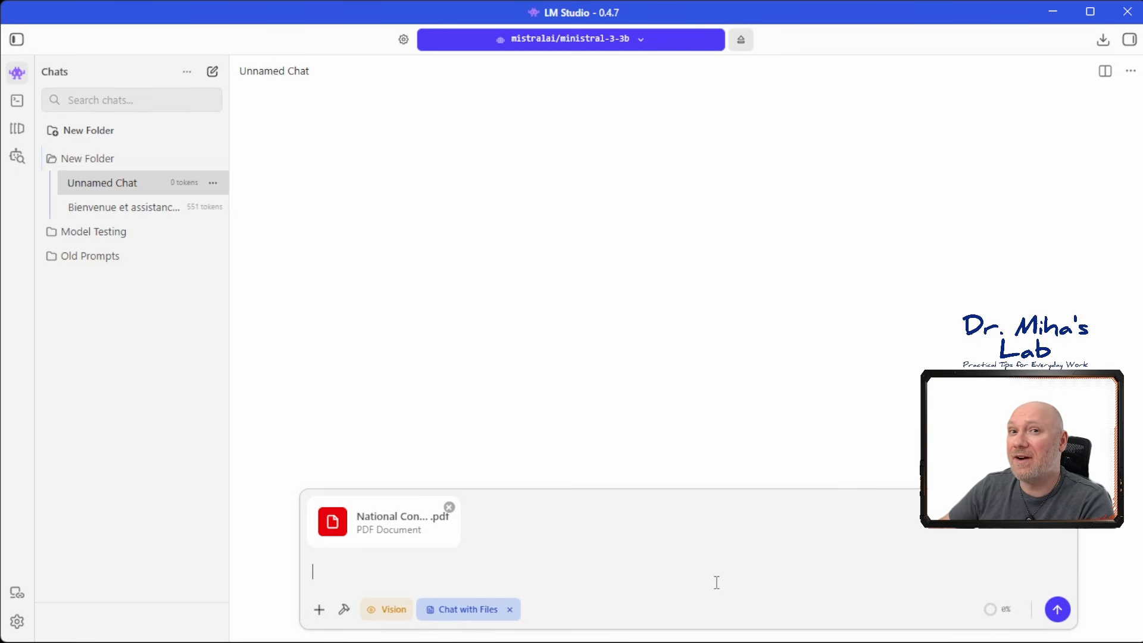
type("Please provide a high level summary of this document.")
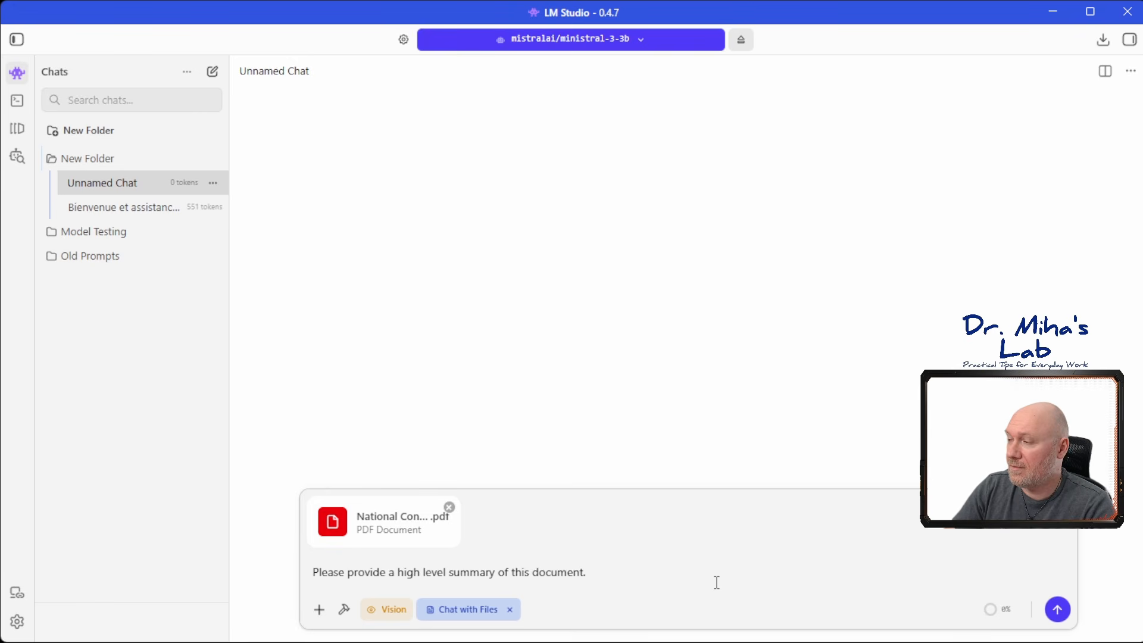
key("Return")
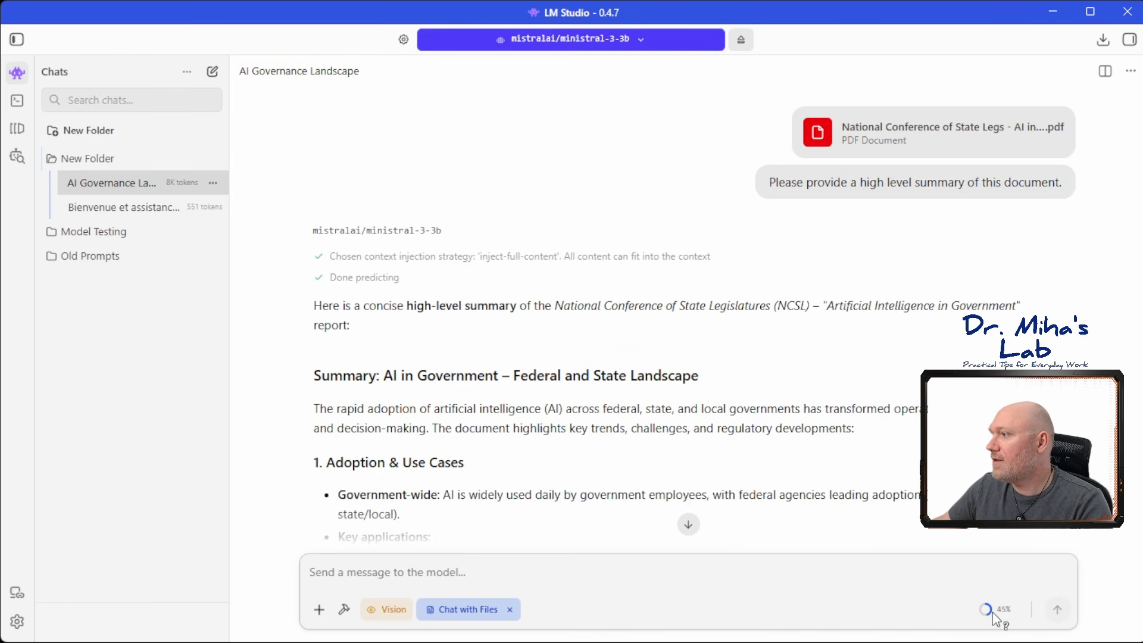
- Read through the summary and ask for a high level summary in the form of a professional memo for a senior government official
mouse_move(990, 618)
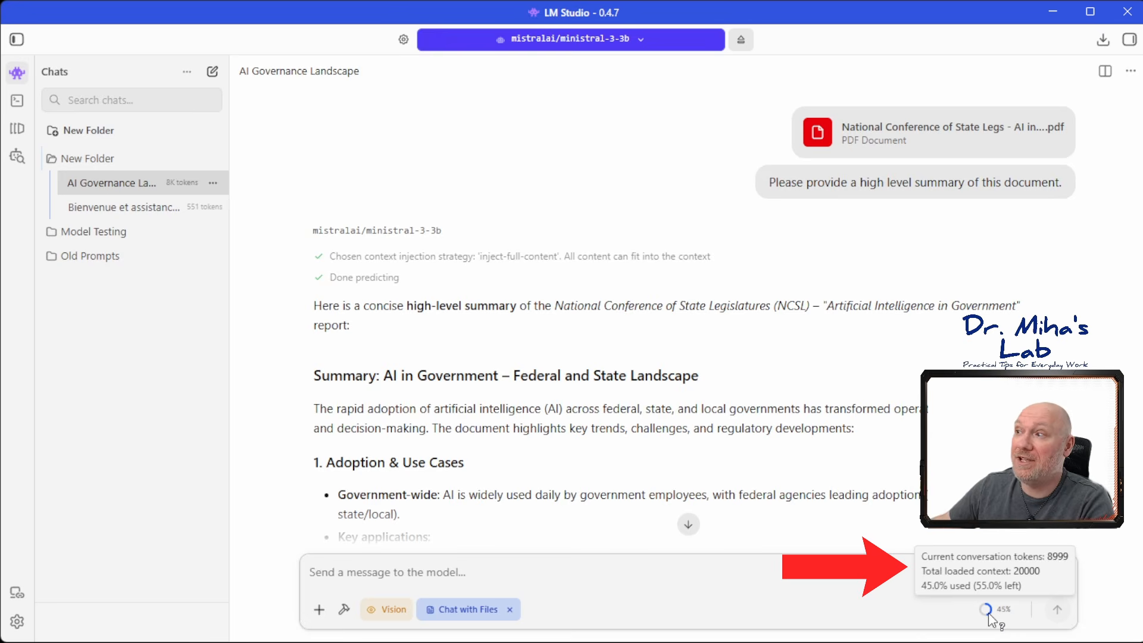
scroll(691, 310, "down", 10)
scroll(691, 357, "down", 8)
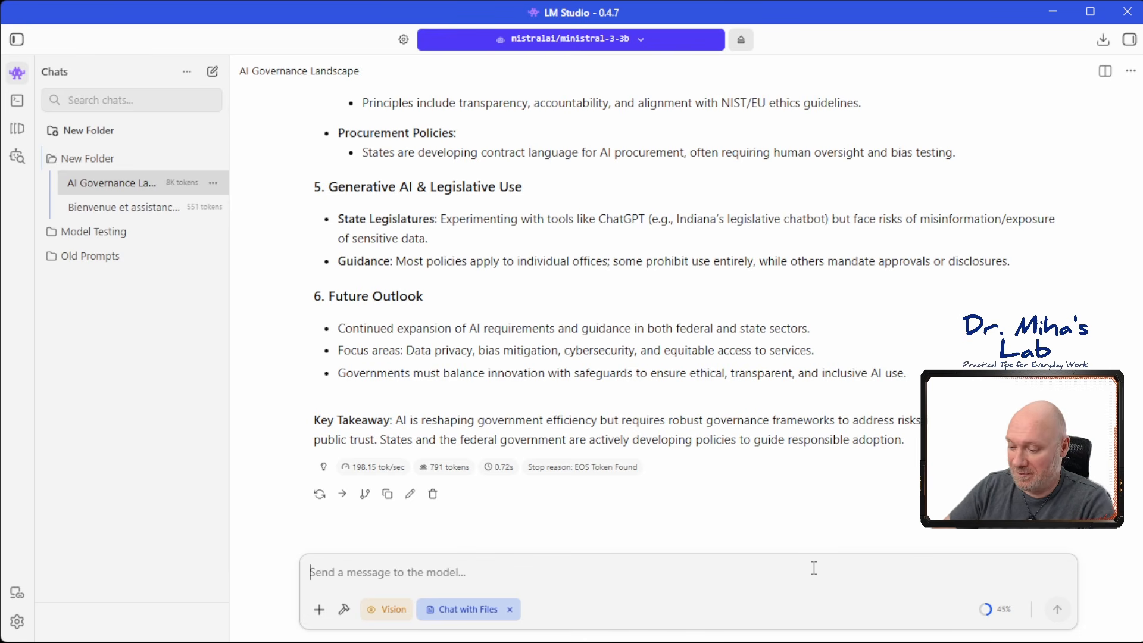
type("Please write a high level summary in the form of a professional memo for a senior government official.")
key("Return")
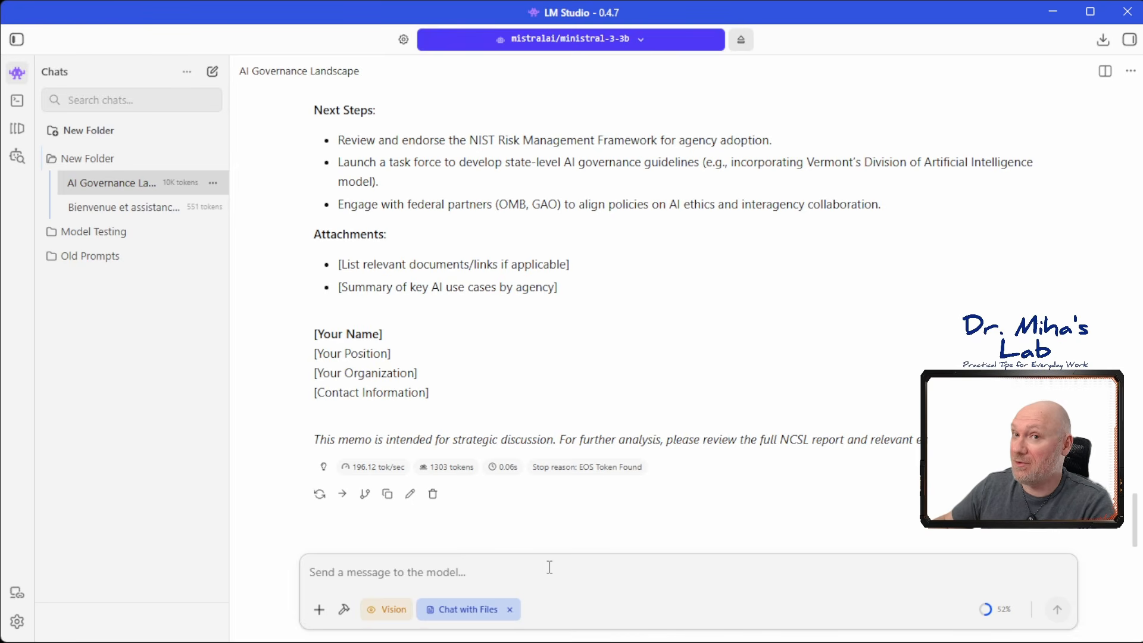
- Send "Please turn this summary into a short overview a high schooler may understand." and read through the reply
type("Please turn this summary into a short overview a high schooler may understand.")
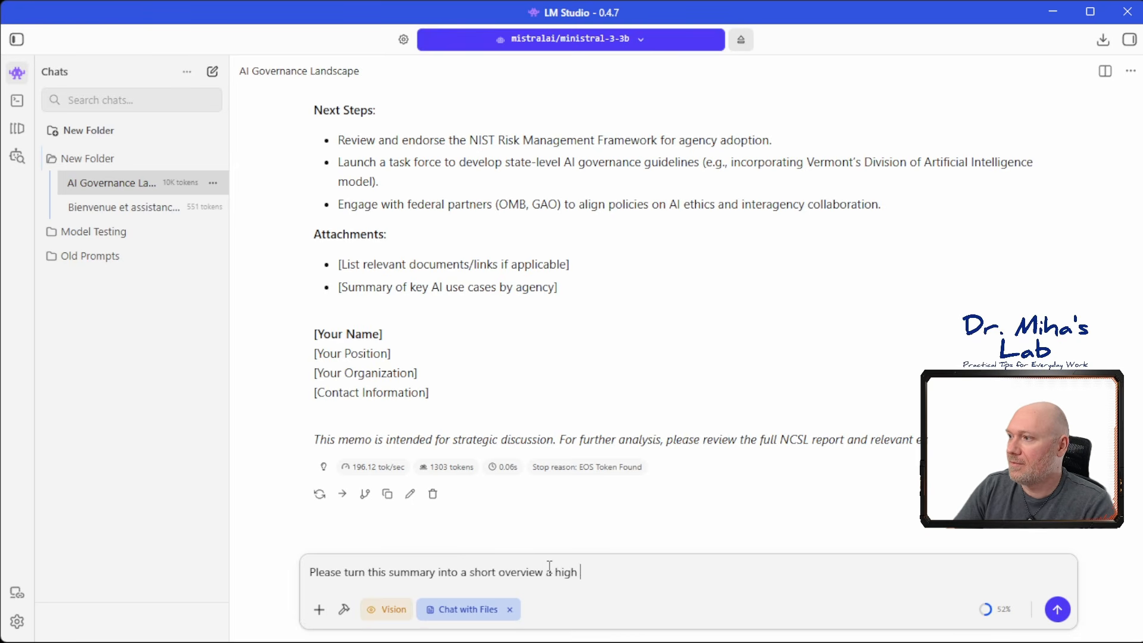
key("Return")
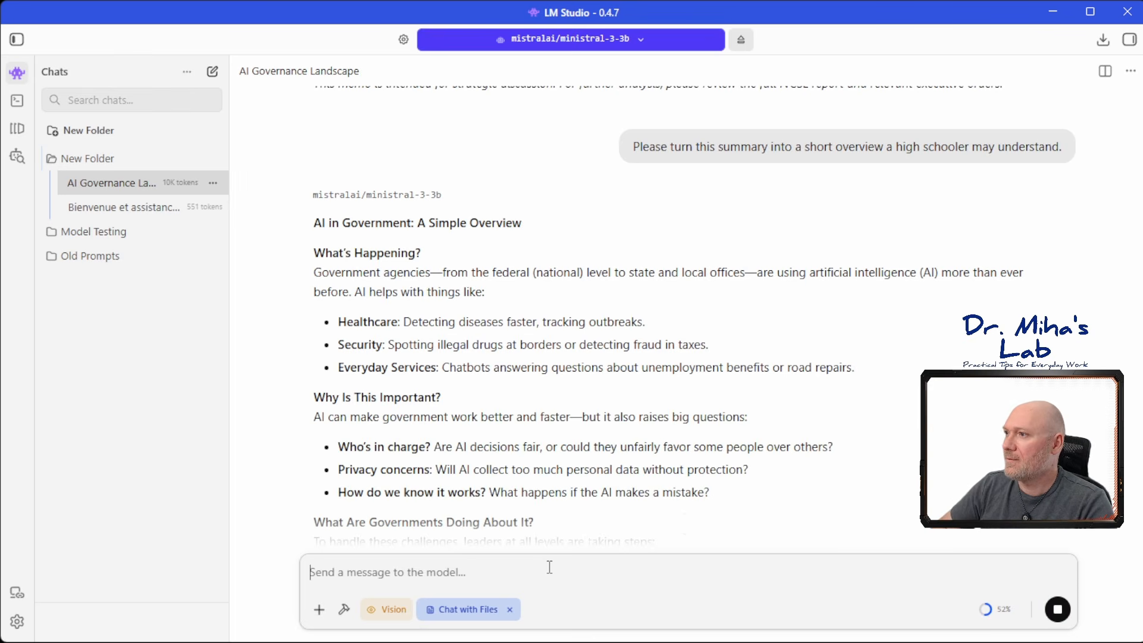
scroll(606, 412, "down", 8)
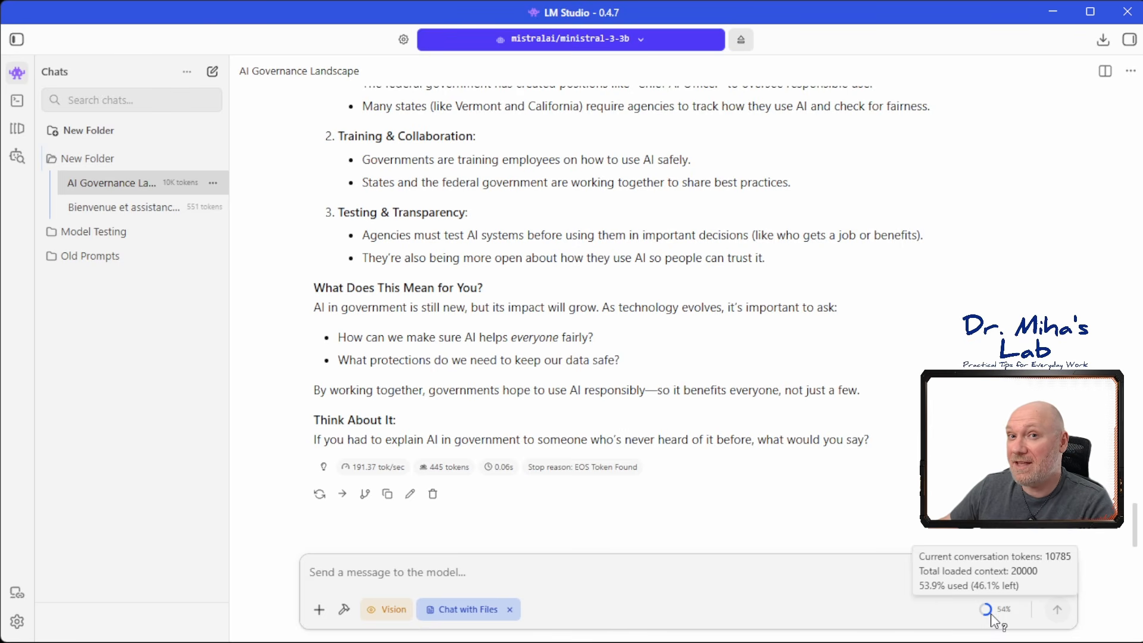
- Start another chat, attach the OECD AI Tech PDF and send "Please provide a high level summary of this document."
key("ctrl+n")
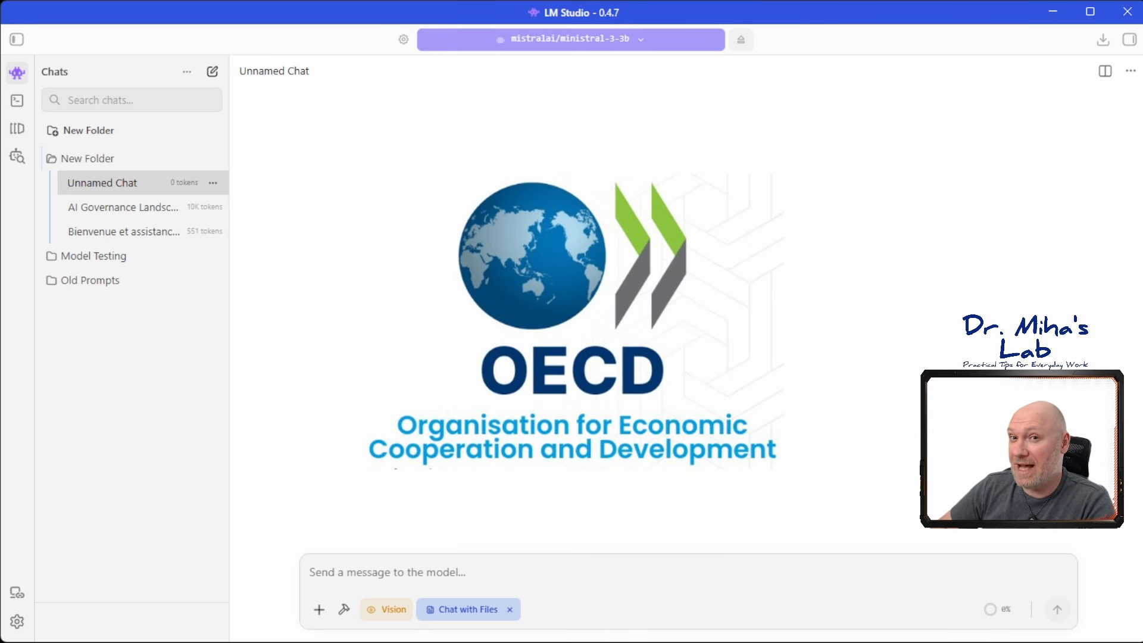
left_click(320, 609)
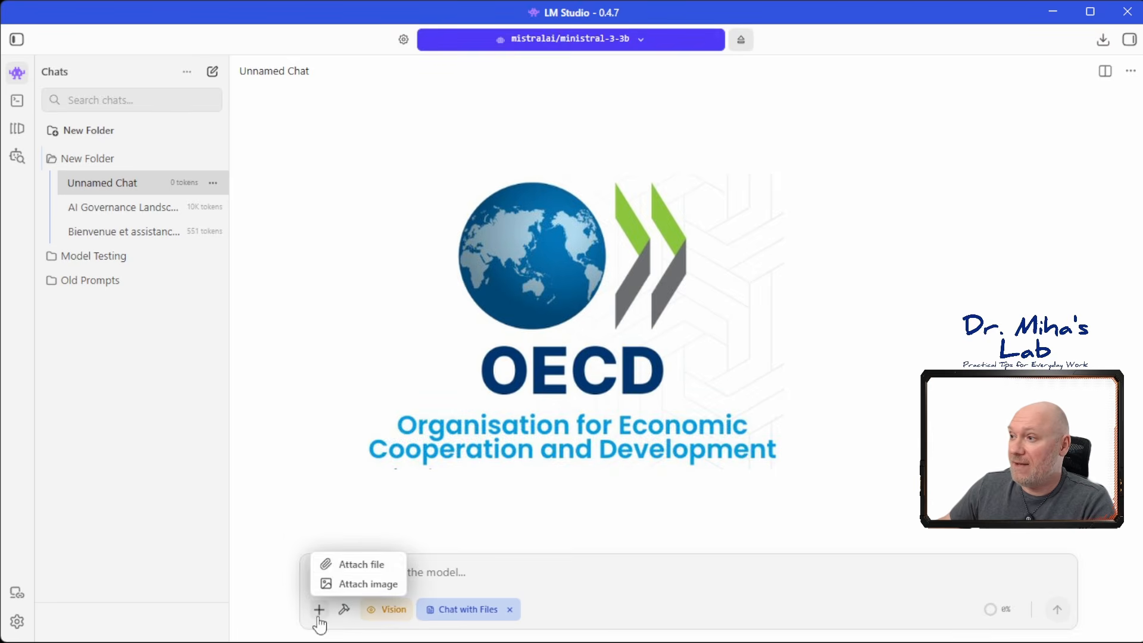
left_click(343, 562)
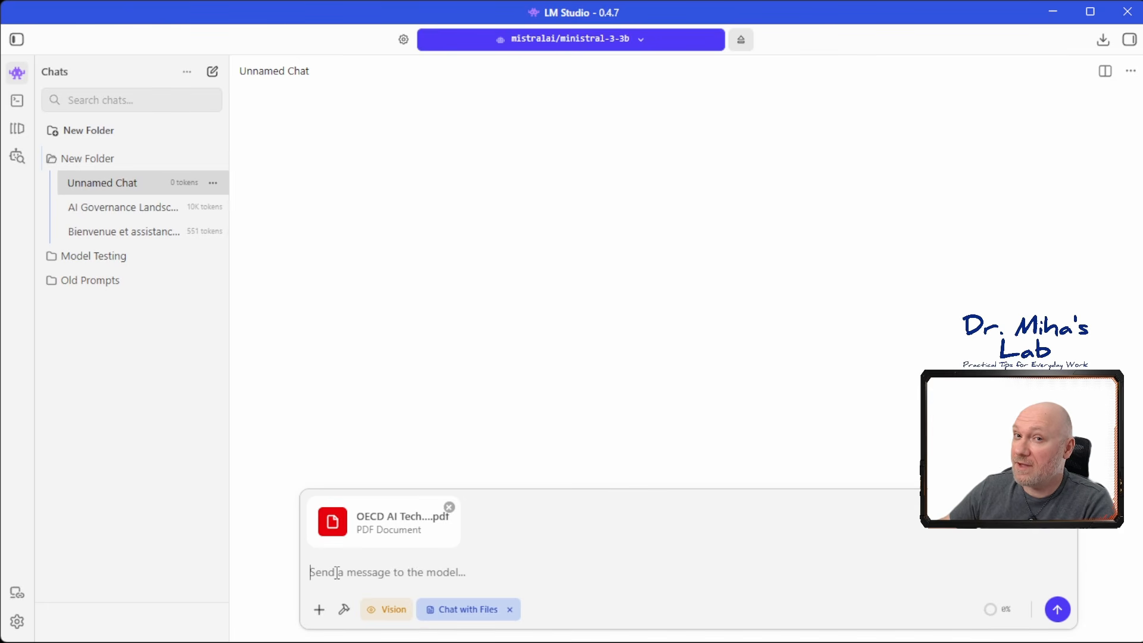
type("Please provide a high level summary of this document.")
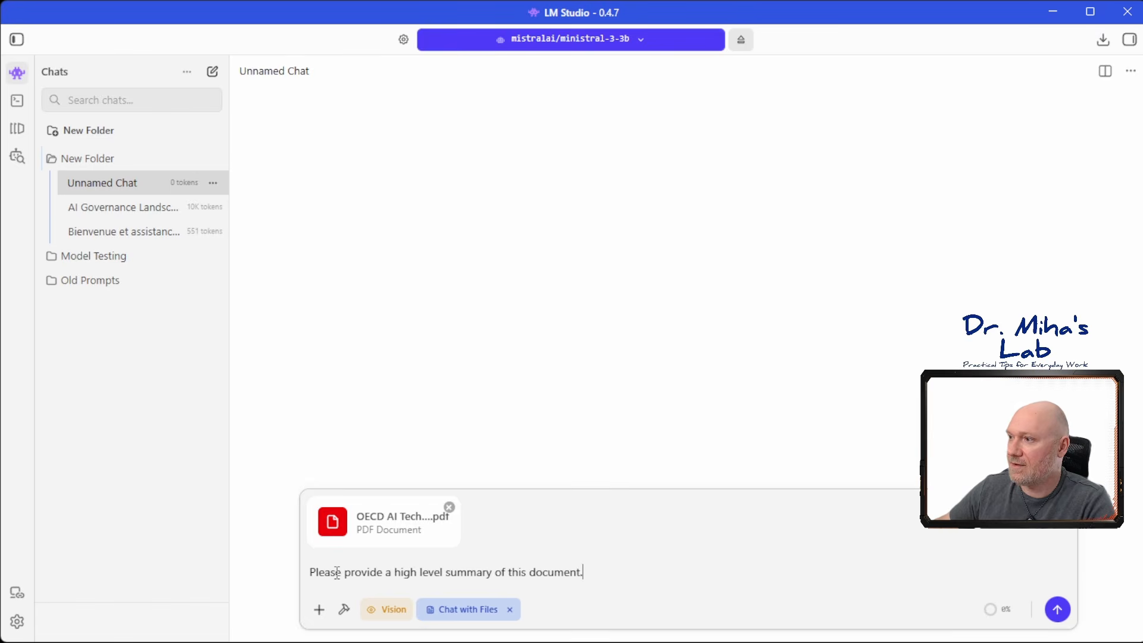
key("Return")
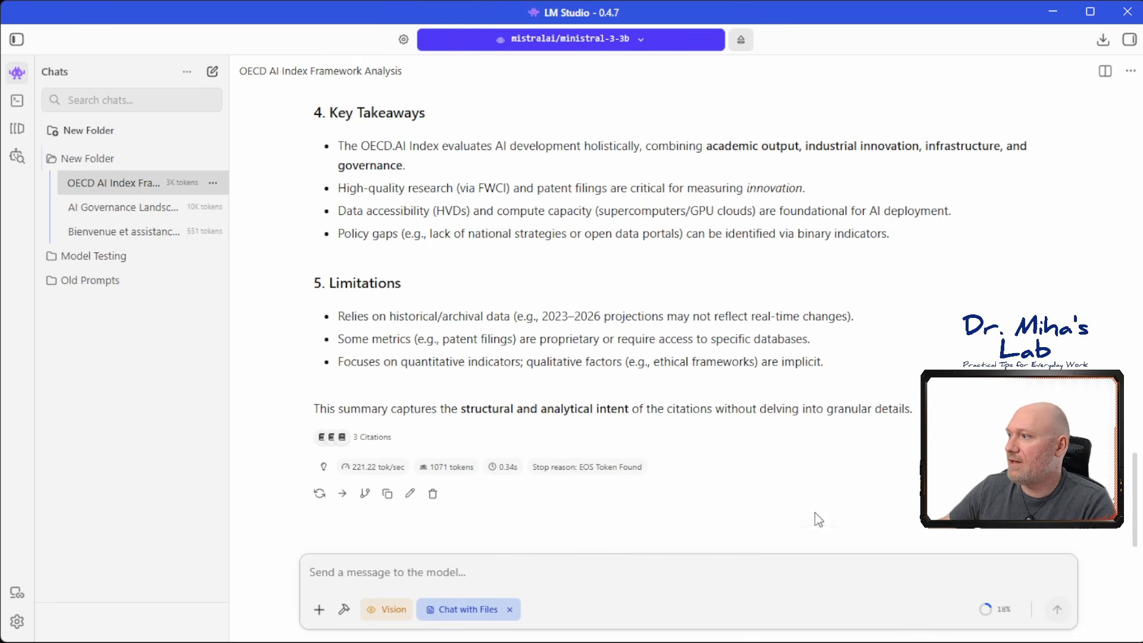
mouse_move(991, 623)
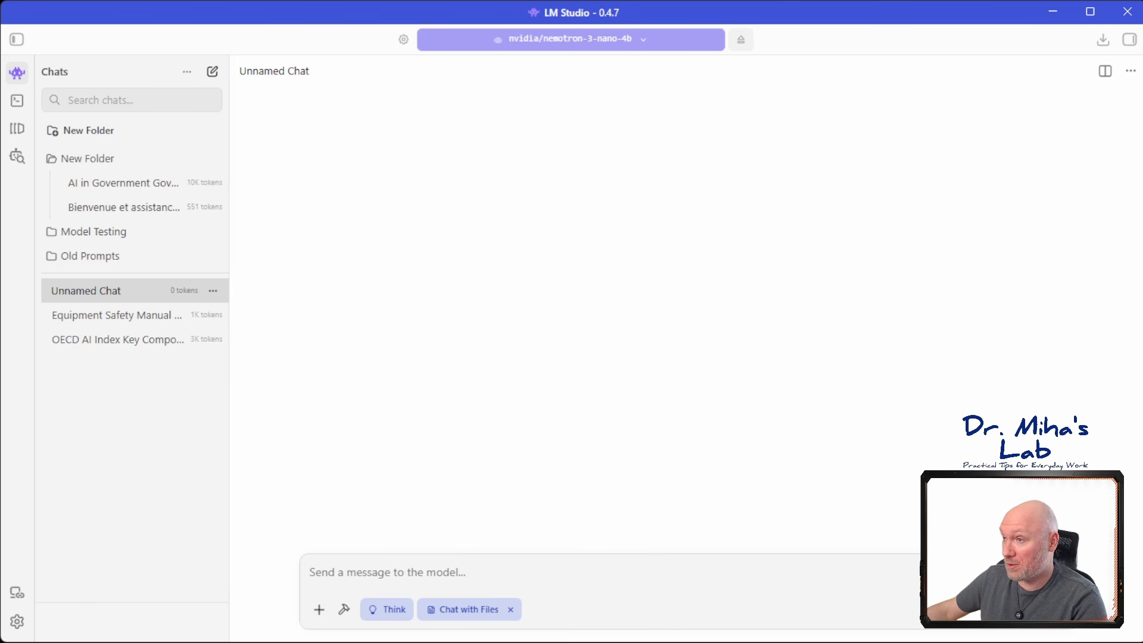
- Switch the loaded model from Nemotron 3 Nano 4B to Ministral 3 3B, keeping its remembered load parameters
left_click(550, 42)
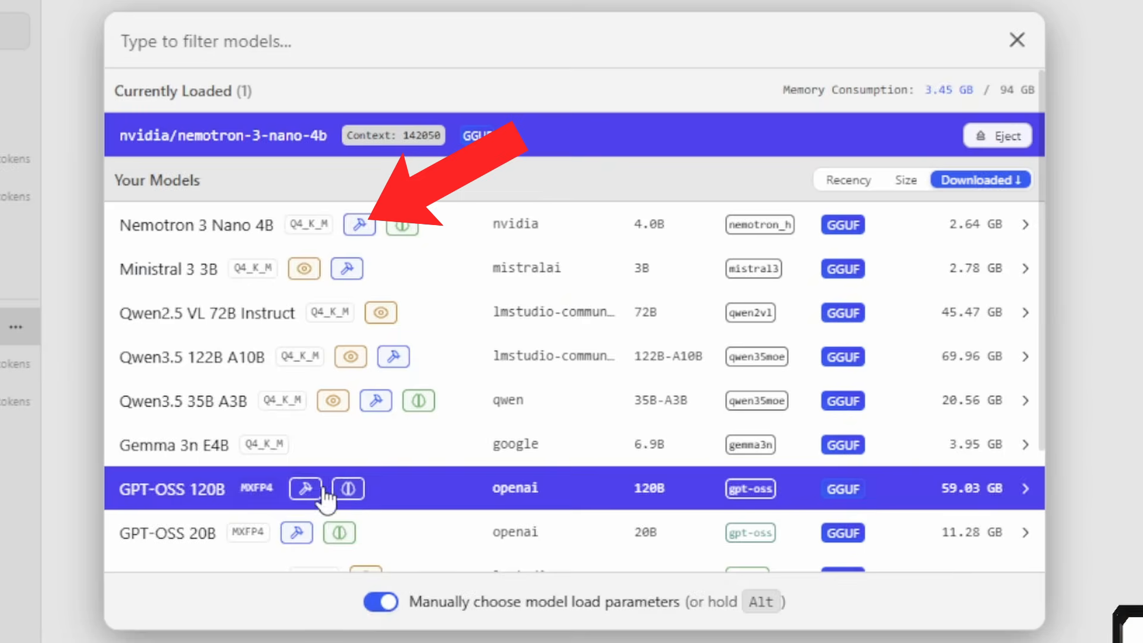
left_click(503, 275)
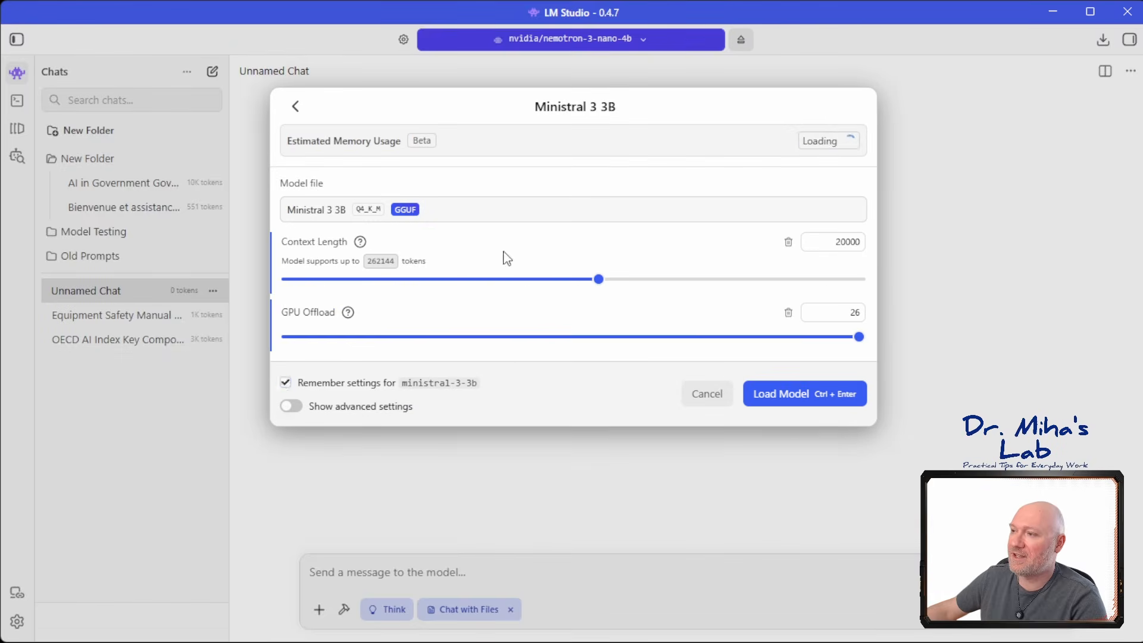
left_click(803, 402)
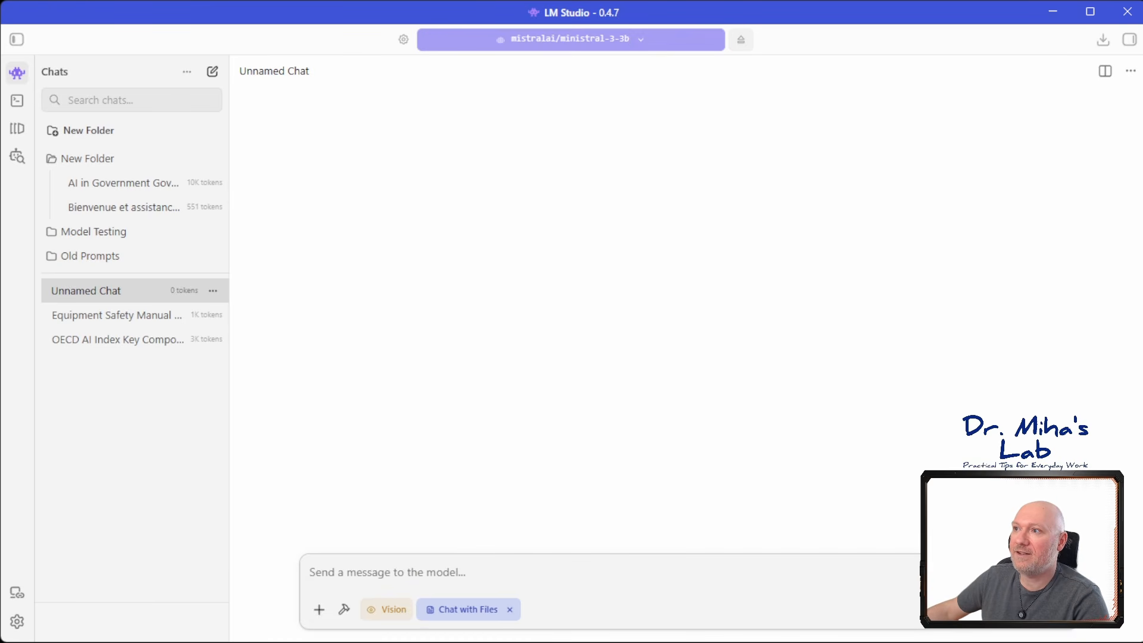
left_click(436, 574)
type("What is ")
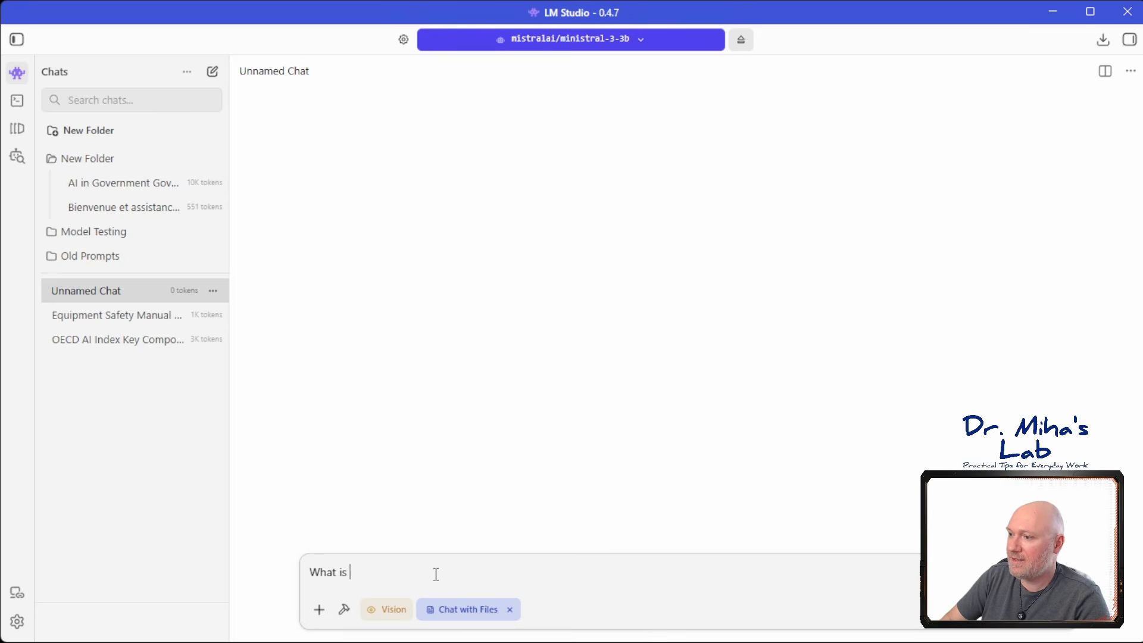
type("on this webste")
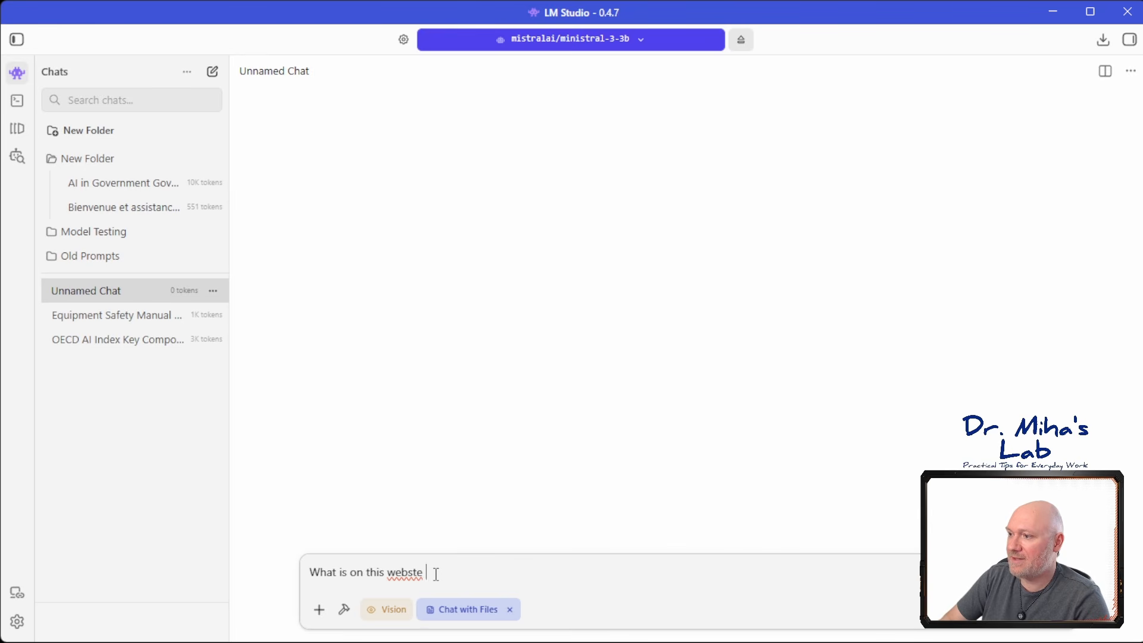
type("https://lmstudio.ai/")
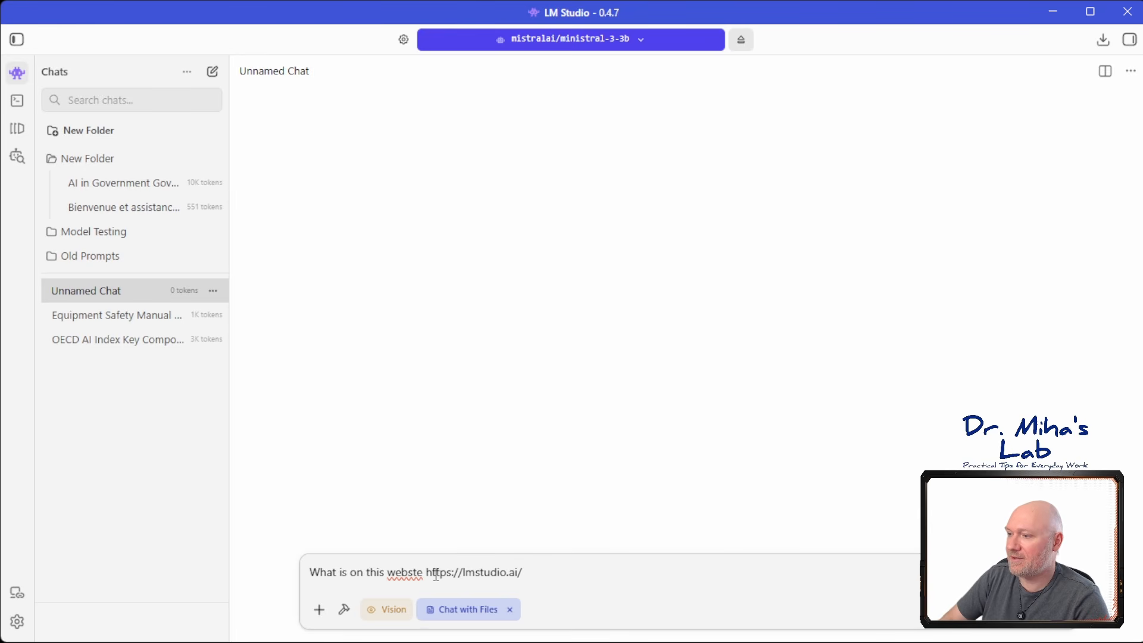
double_click(404, 573)
type("website")
key("Return")
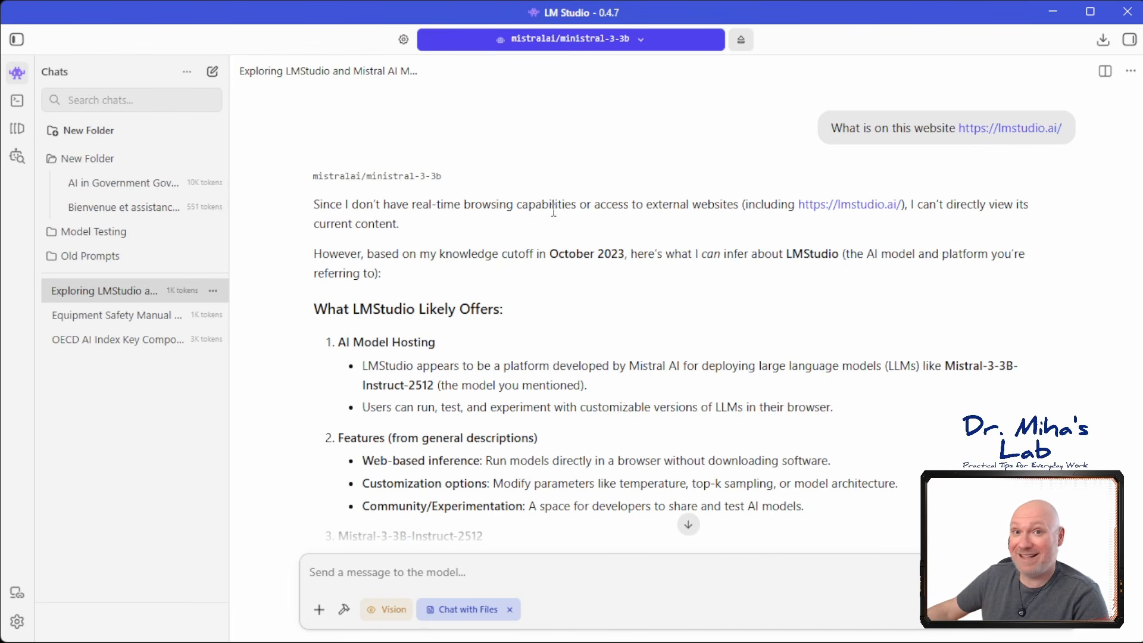
scroll(590, 221, "down", 1)
scroll(590, 220, "down", 2)
scroll(590, 221, "up", 2)
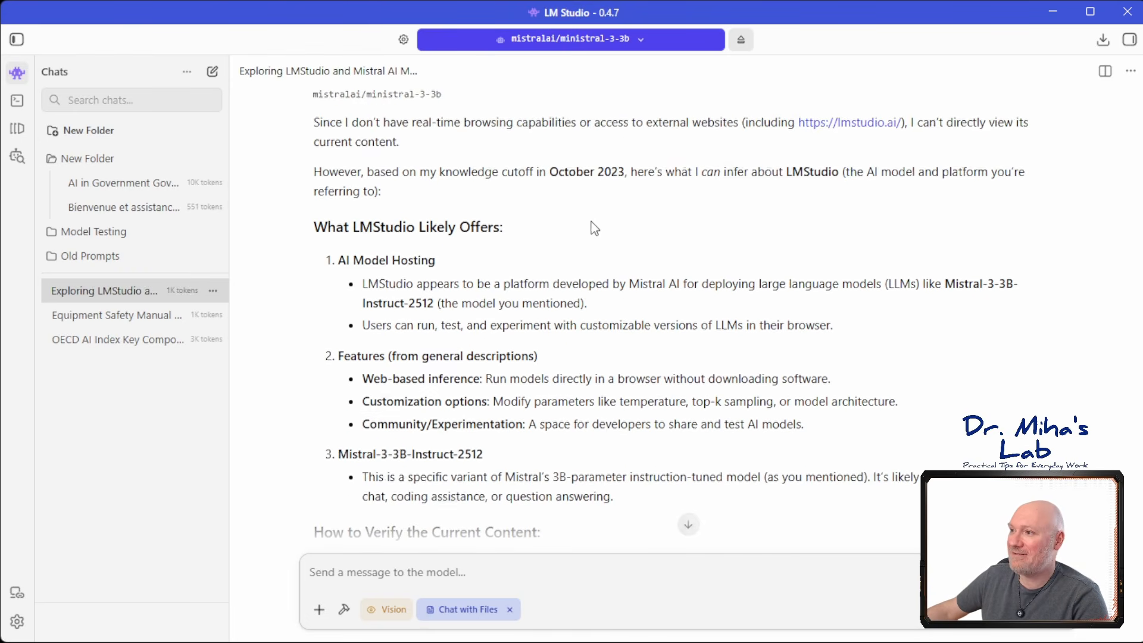
scroll(475, 282, "down", 4)
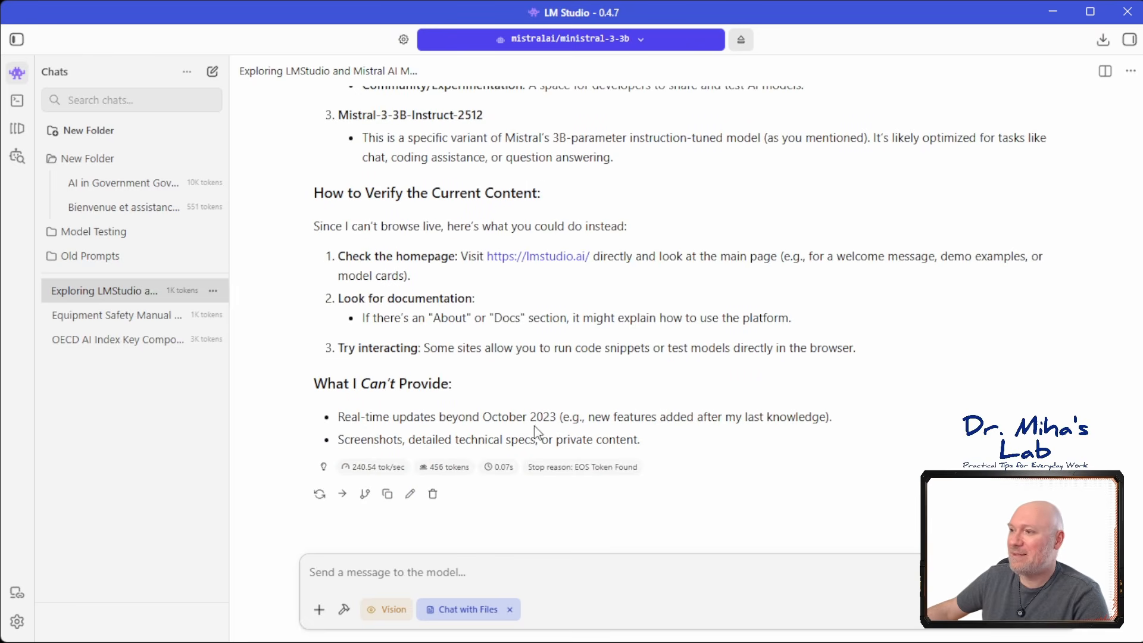
- On the LM Studio Hub website, open the duckduckgo plugin, download it into LM Studio and run it
left_click(424, 570)
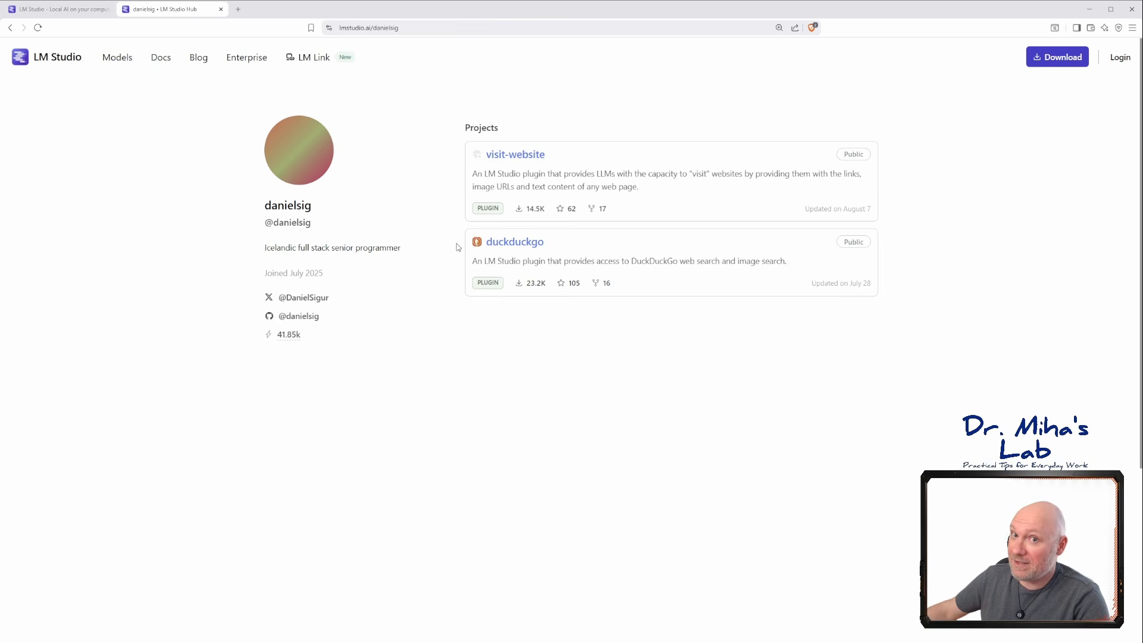
left_click(514, 248)
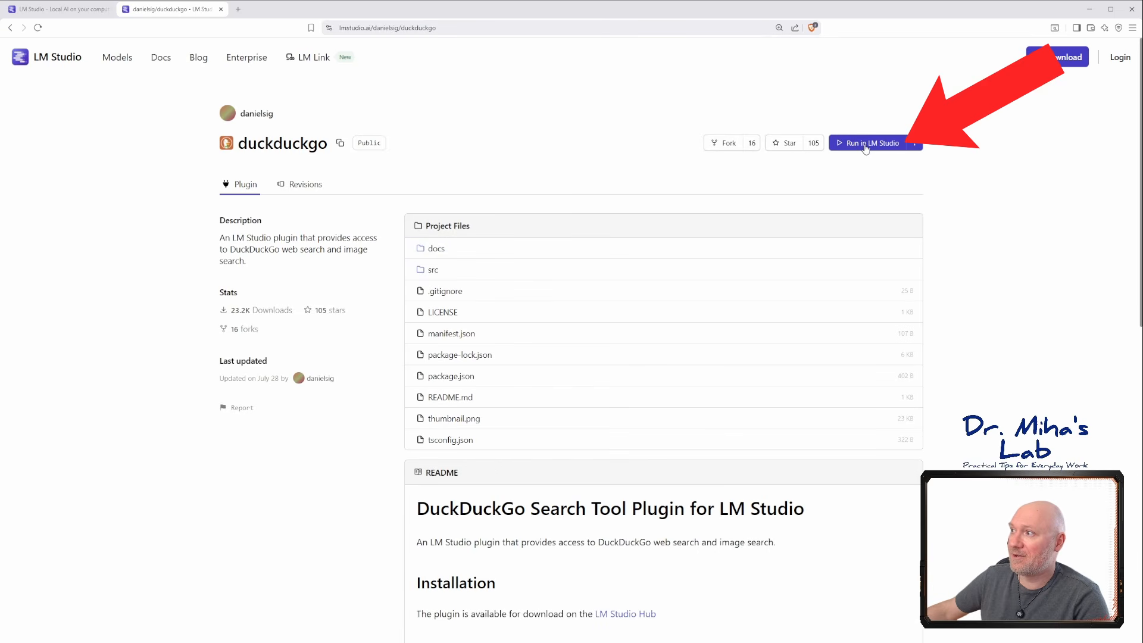
left_click(871, 146)
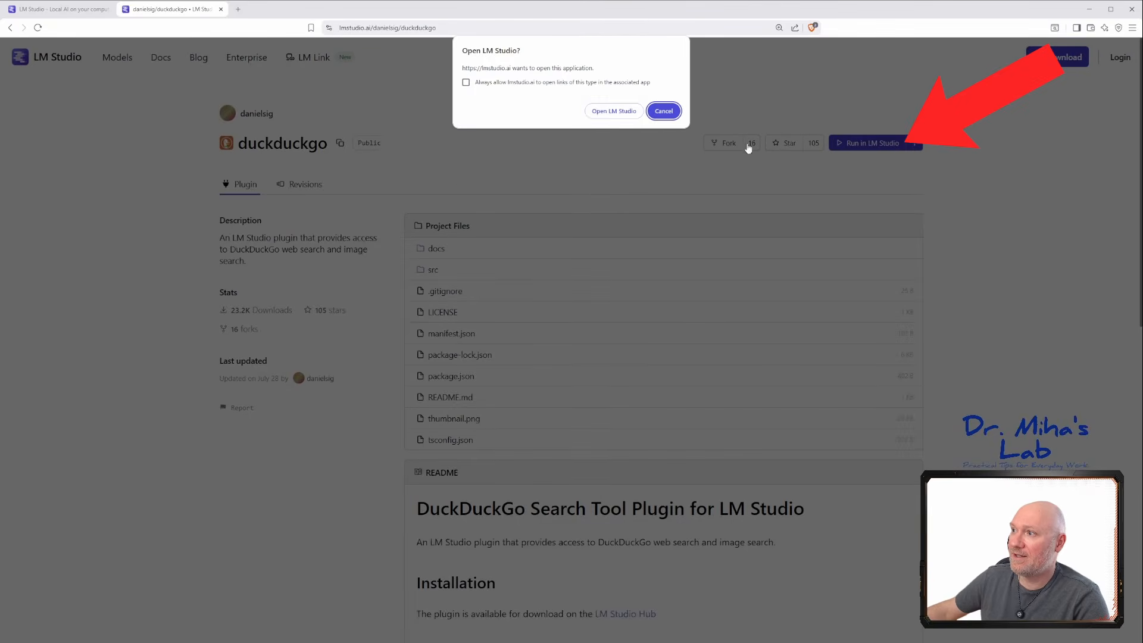
left_click(624, 115)
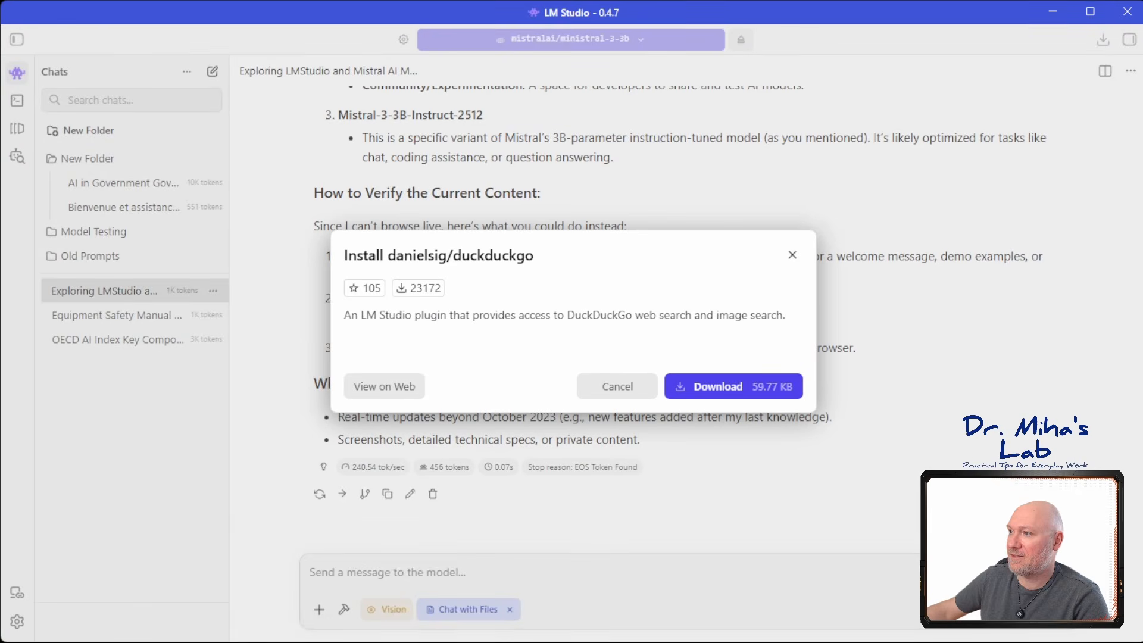
left_click(717, 387)
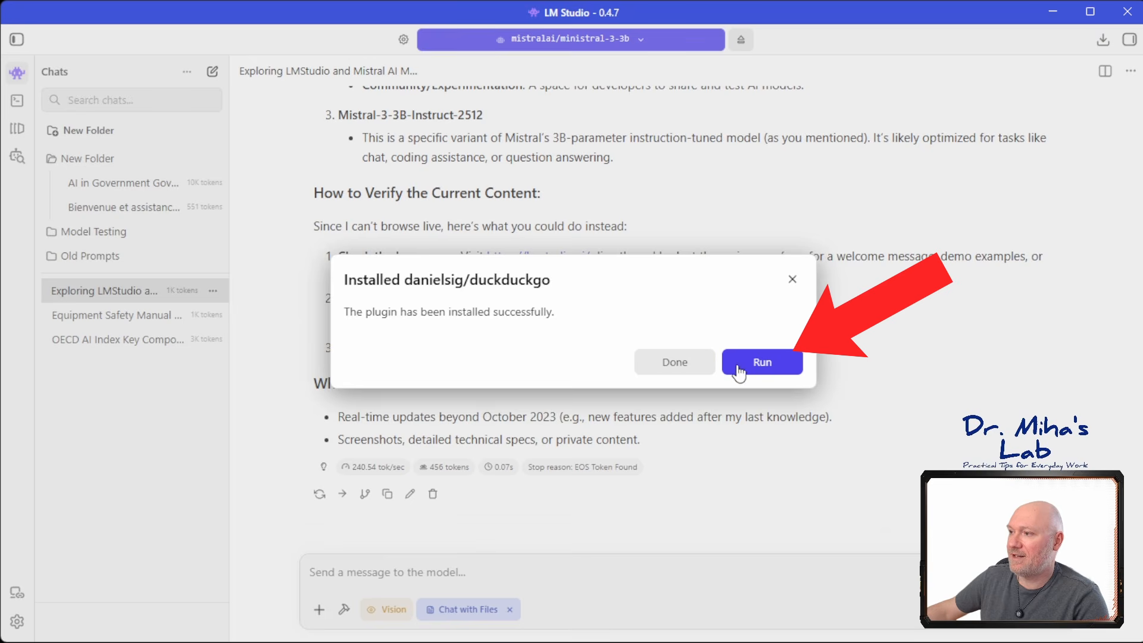
left_click(764, 369)
- Return to the browser, open the same author's visit-website plugin, download it into LM Studio and run it
key("alt+Tab")
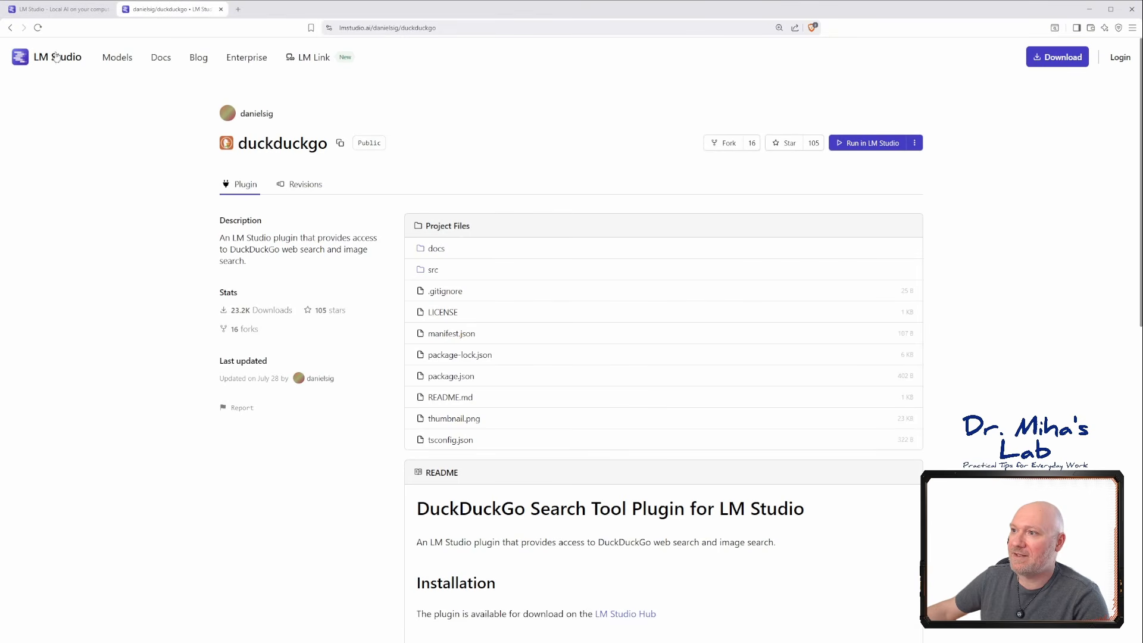
left_click(10, 27)
left_click(499, 155)
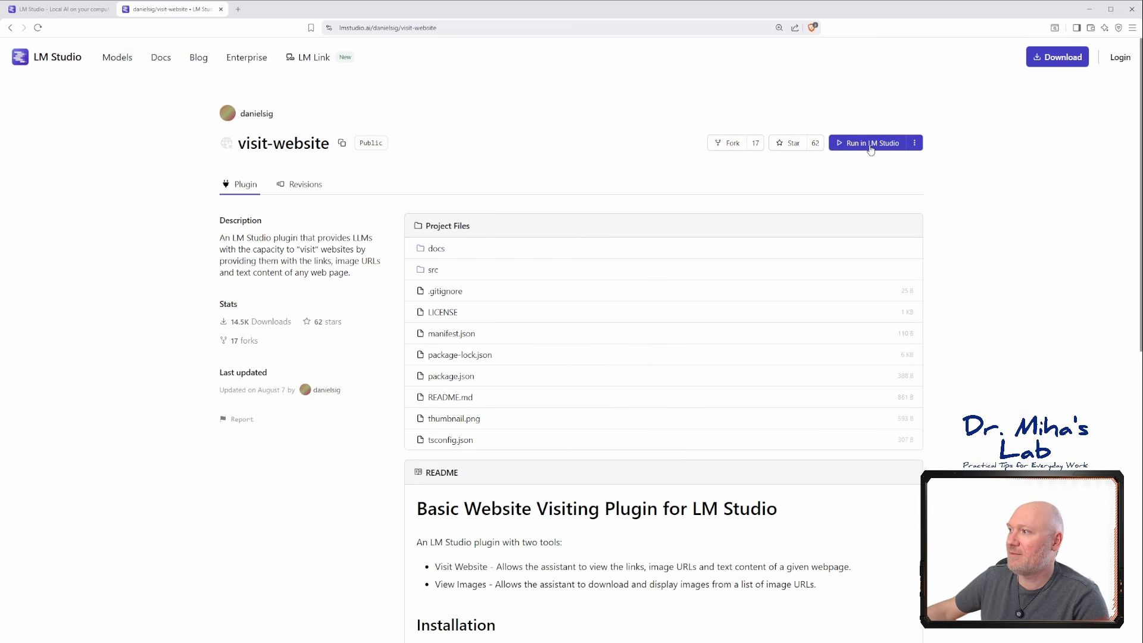
left_click(871, 150)
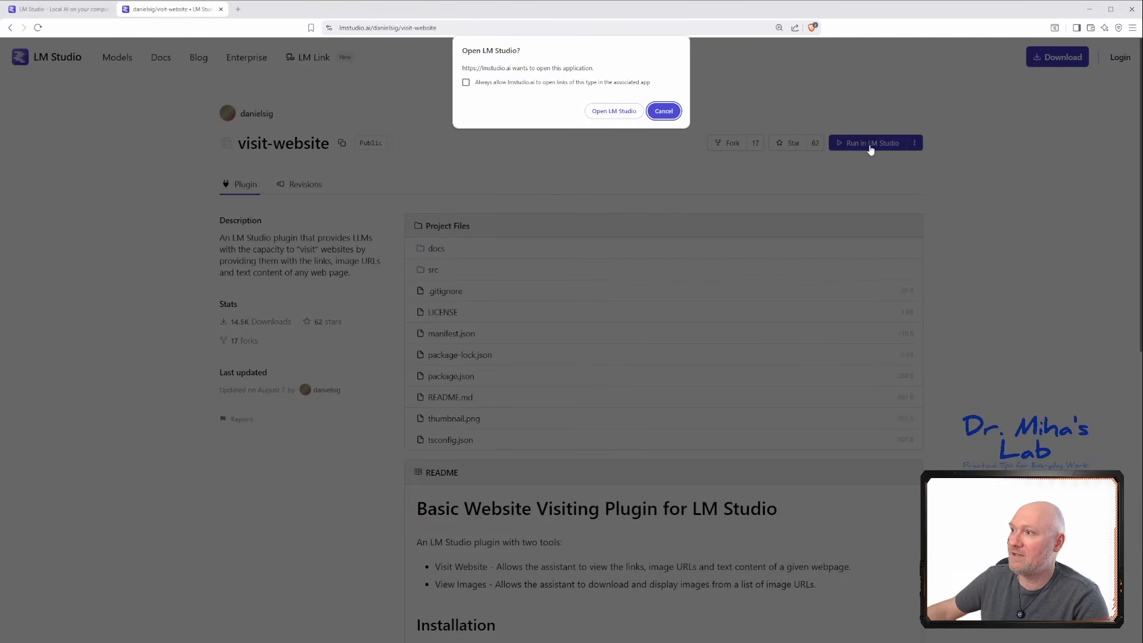
left_click(605, 110)
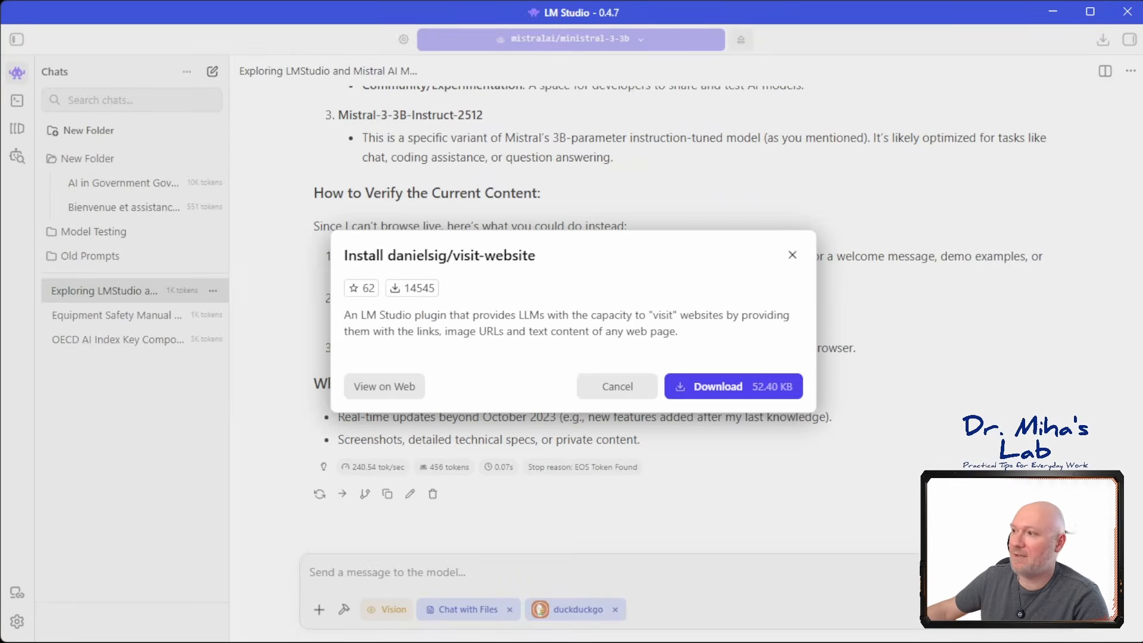
left_click(734, 387)
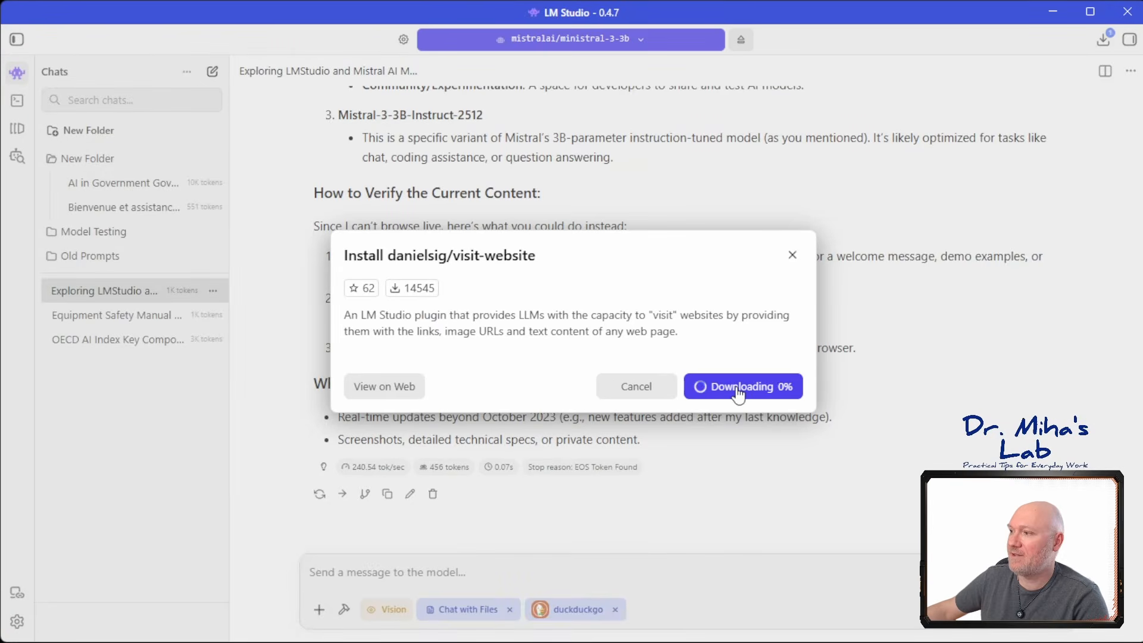
left_click(762, 363)
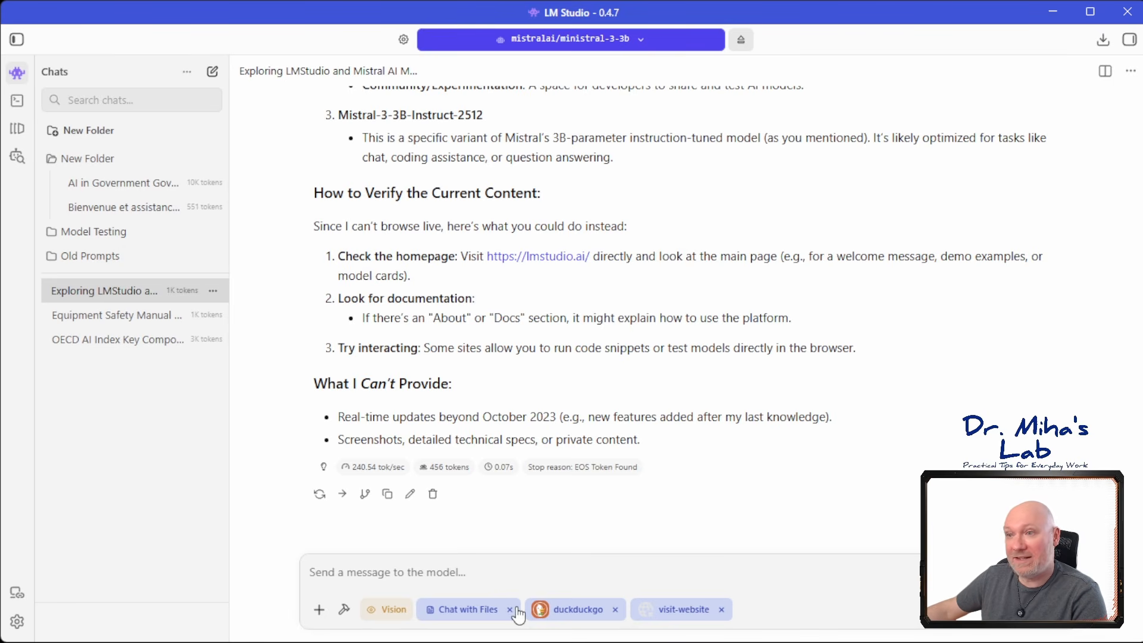
scroll(764, 287, "up", 1)
scroll(764, 288, "up", 10)
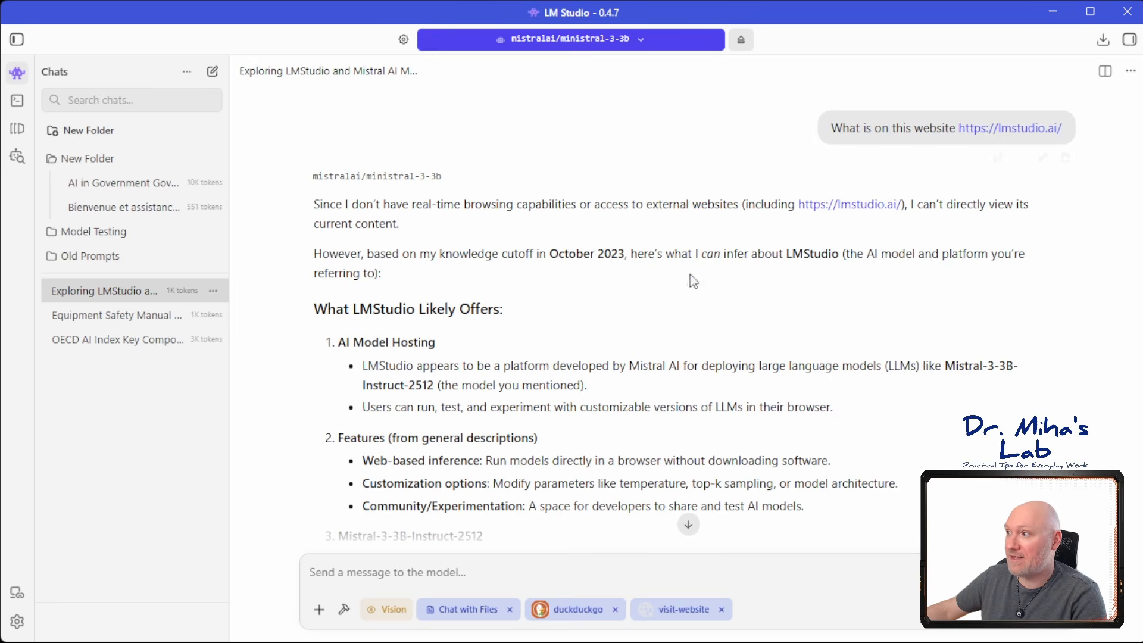
left_click(688, 525)
type("What is on this website https://lmstudio.ai/")
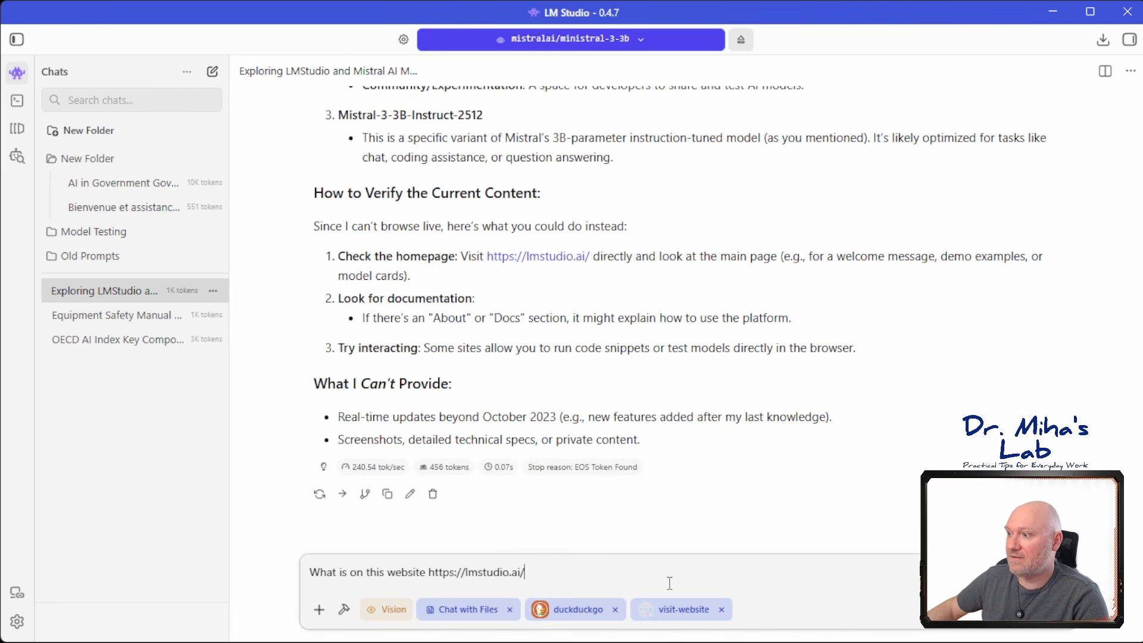
key("Return")
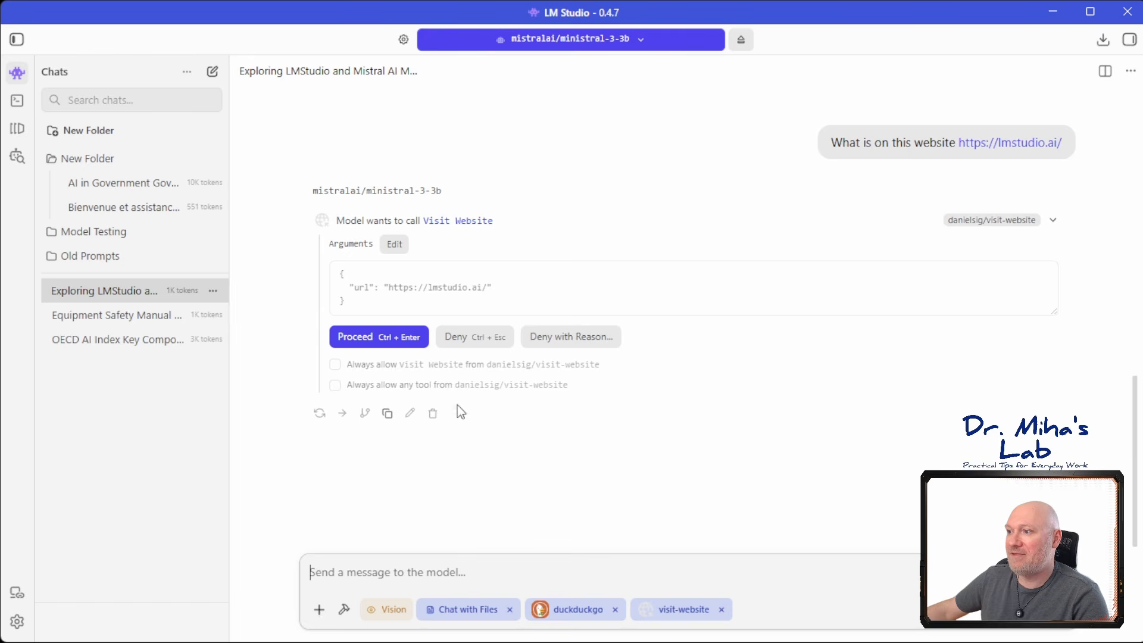
left_click(408, 336)
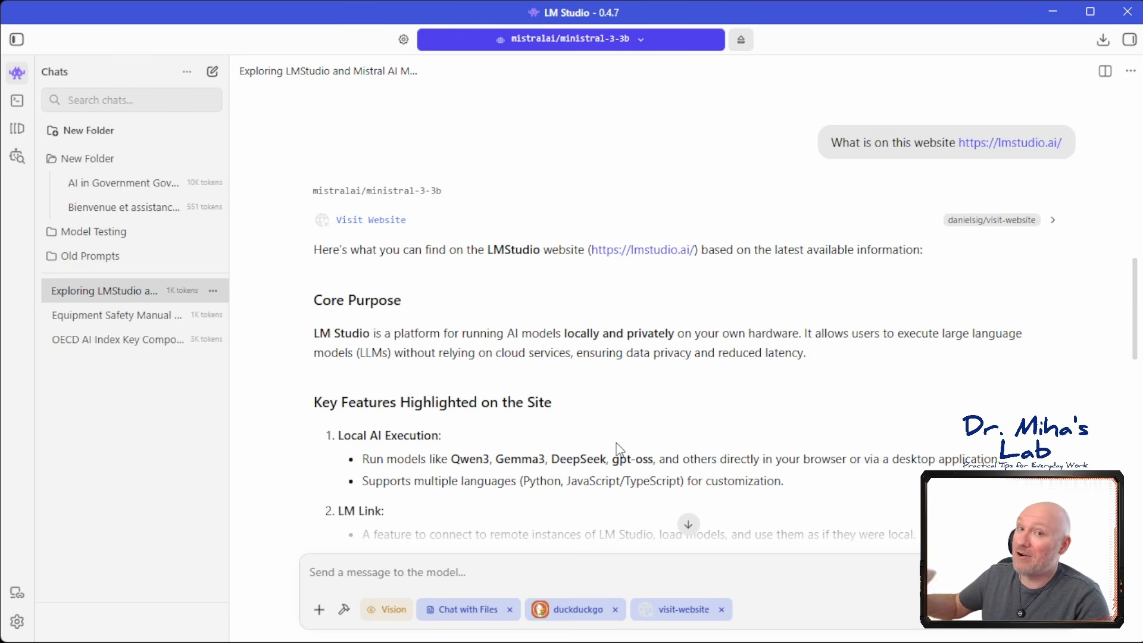
scroll(617, 446, "down", 1)
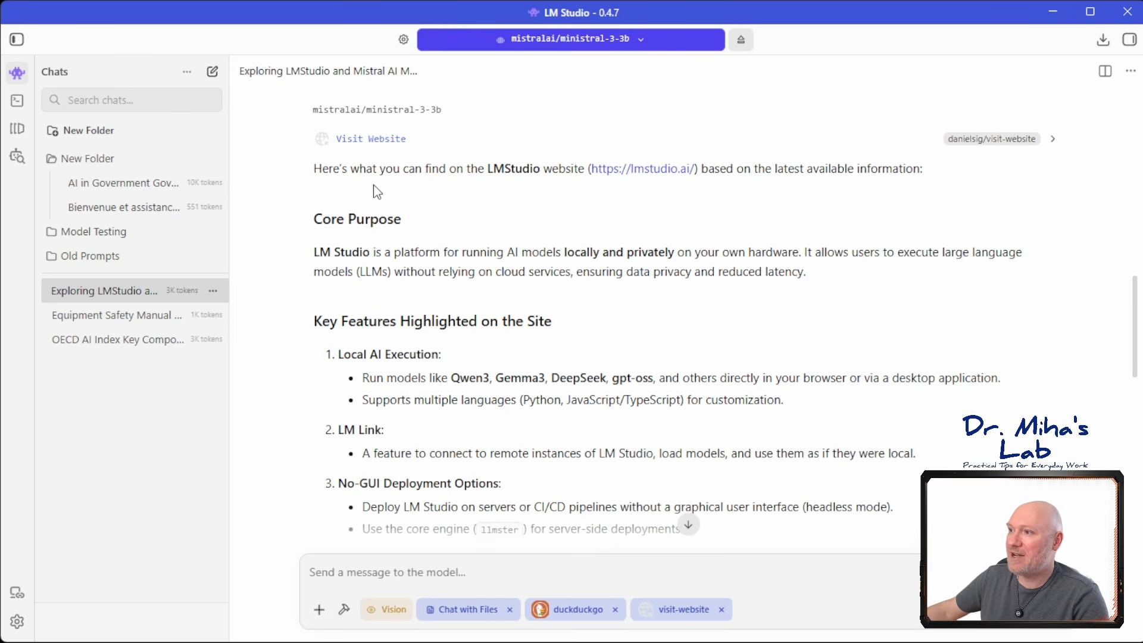
scroll(329, 204, "down", 2)
scroll(393, 181, "up", 1)
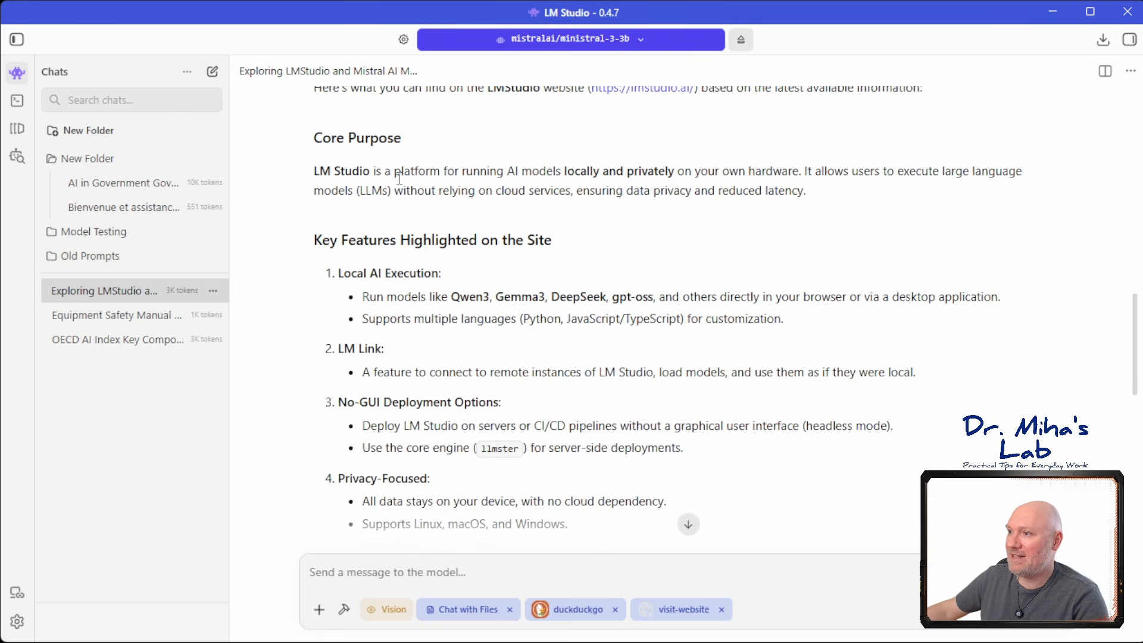
scroll(439, 257, "down", 10)
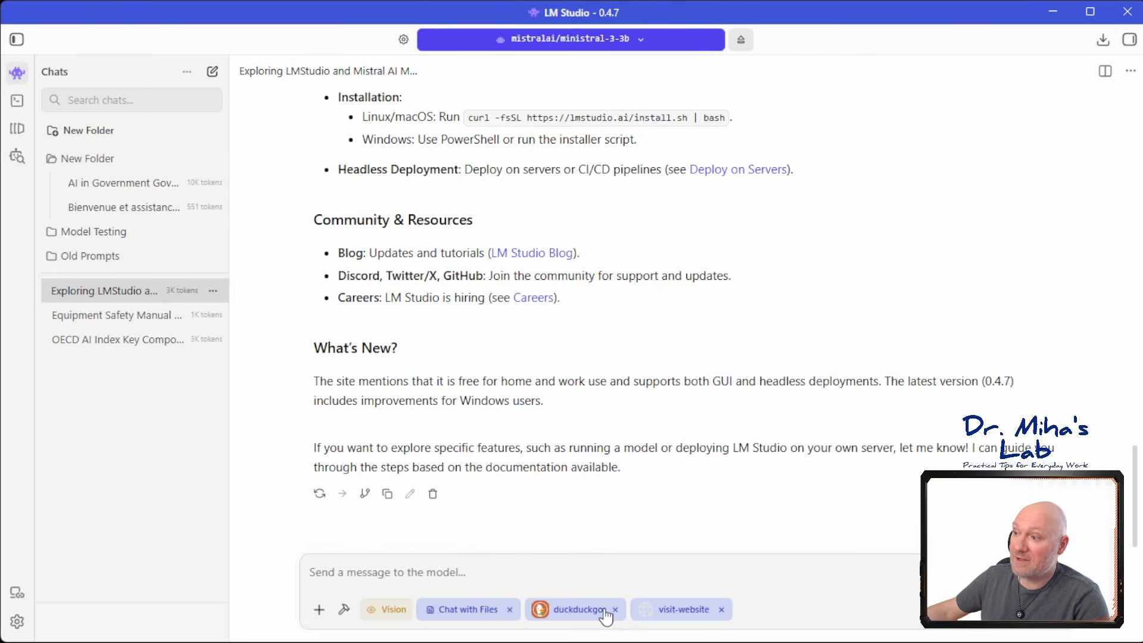
- Show the chat's integrations in the sidebar and collapse the settings of the duckduckgo and visit-website plugins
left_click(1130, 40)
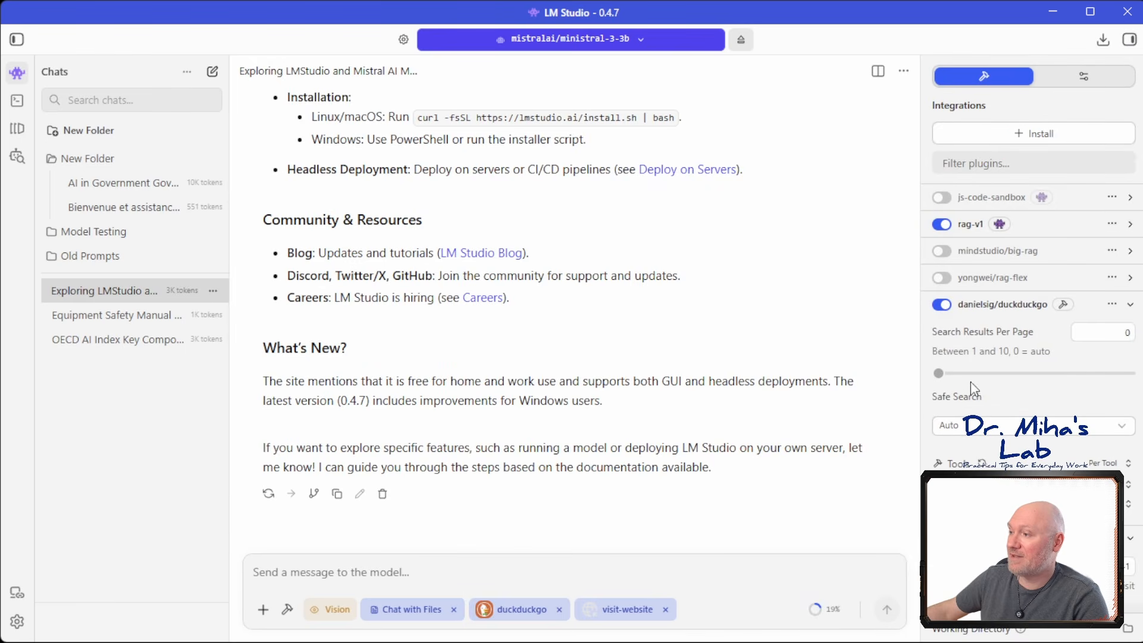
scroll(1080, 328, "down", 1)
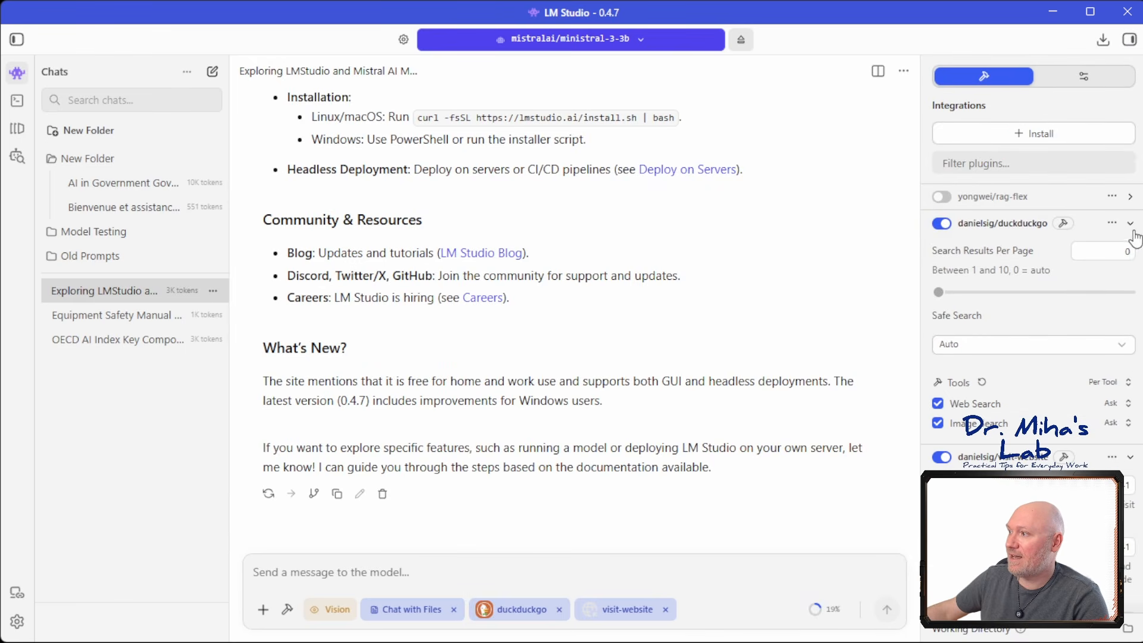
left_click(1130, 258)
left_click(1130, 310)
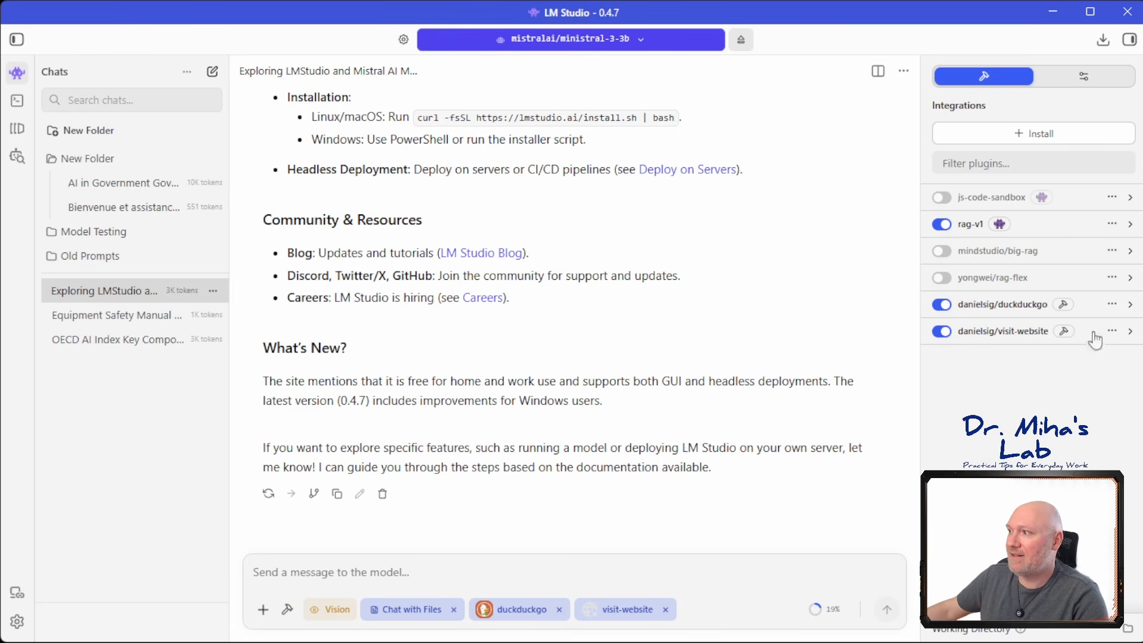
- Disable the duckduckgo and visit-website plugins and enable both again
left_click(942, 305)
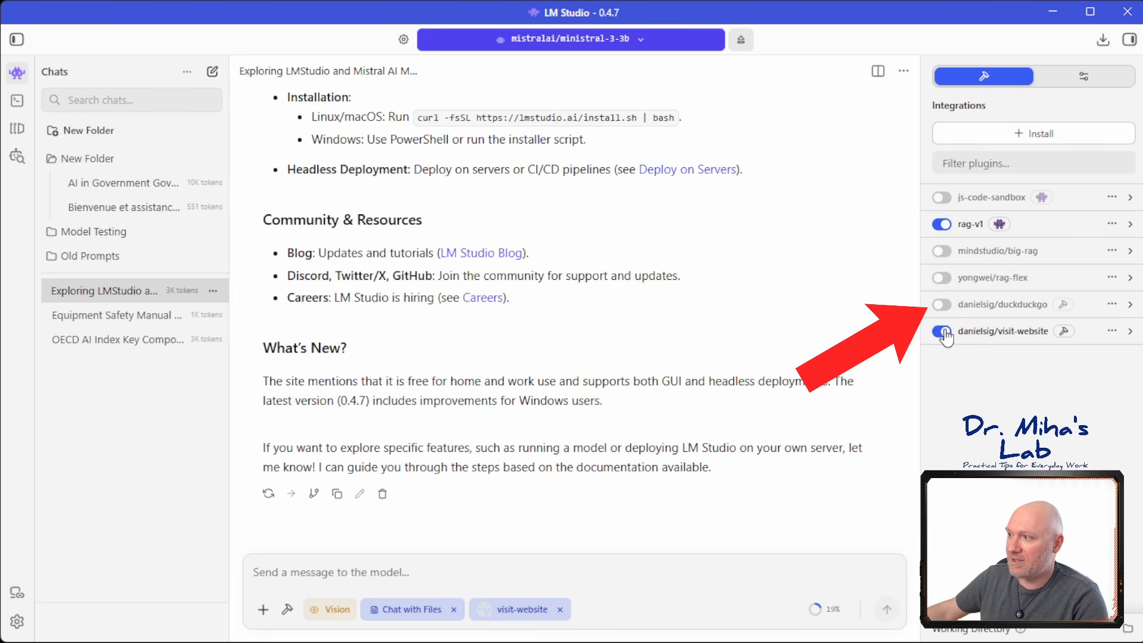
left_click(943, 332)
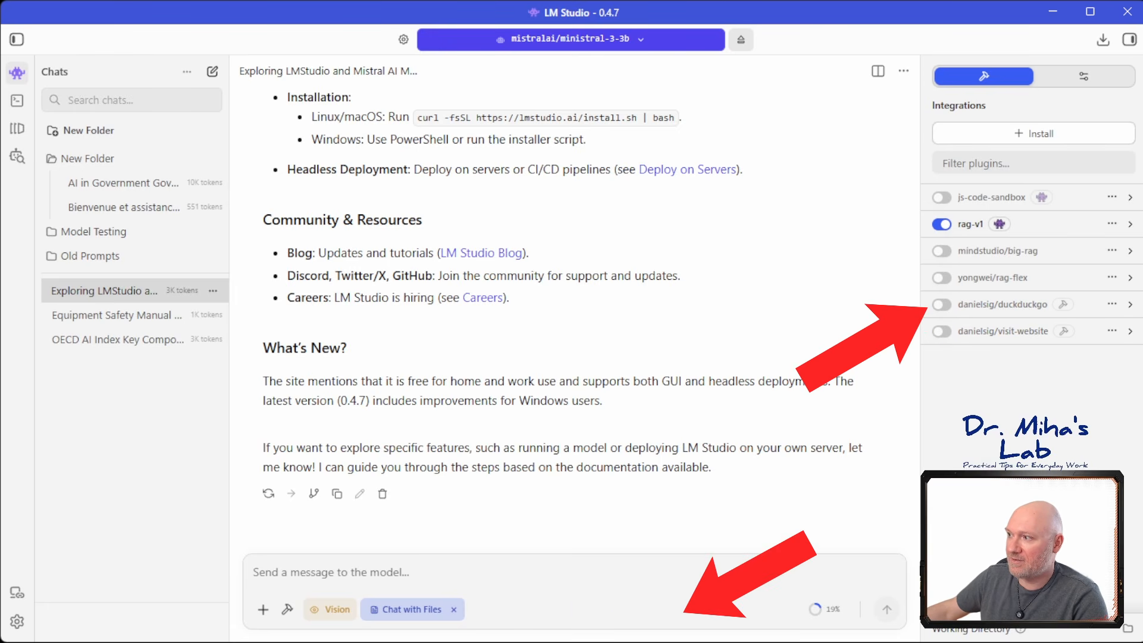
left_click(942, 305)
left_click(943, 331)
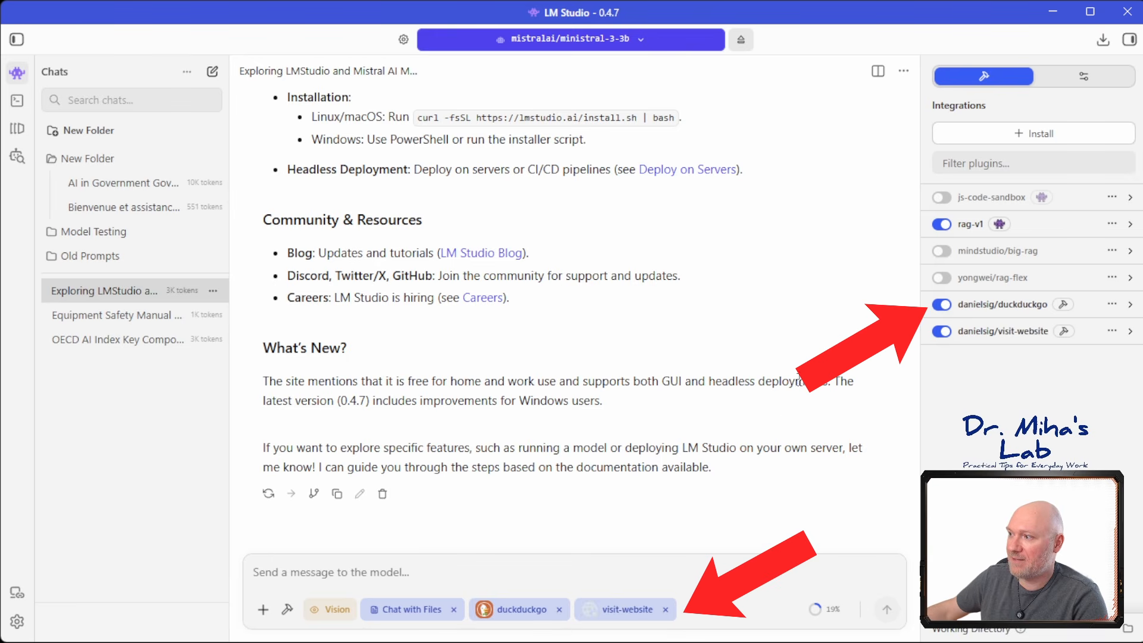
- Disable the duckduckgo and visit-website plugins for this chat and hide the integrations sidebar
left_click(942, 305)
left_click(942, 332)
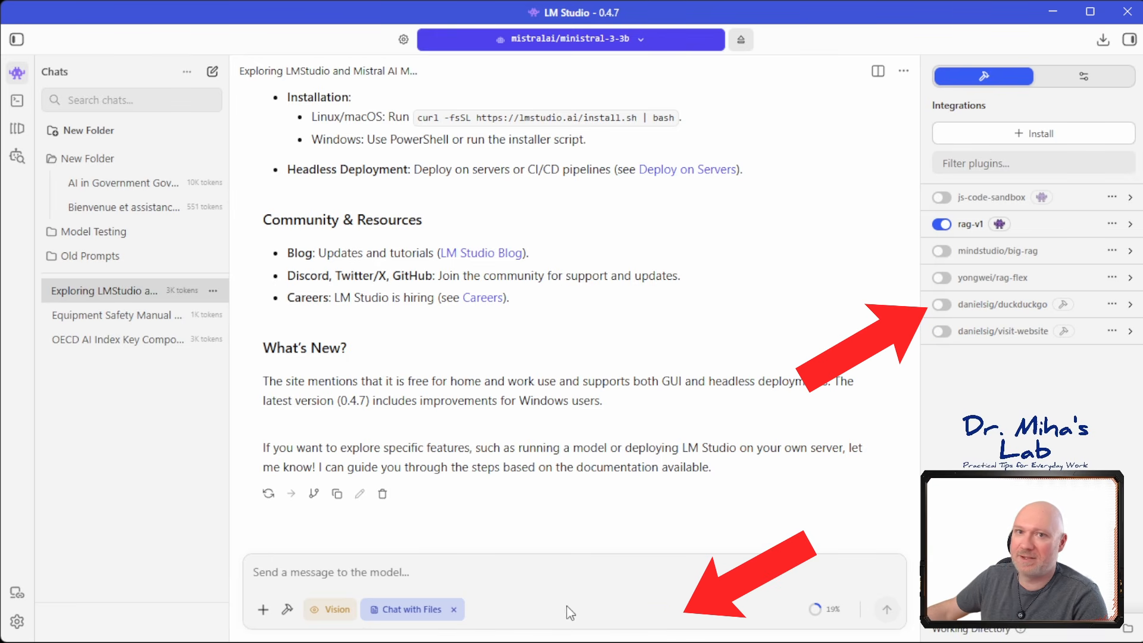
left_click(1129, 40)
left_click(555, 571)
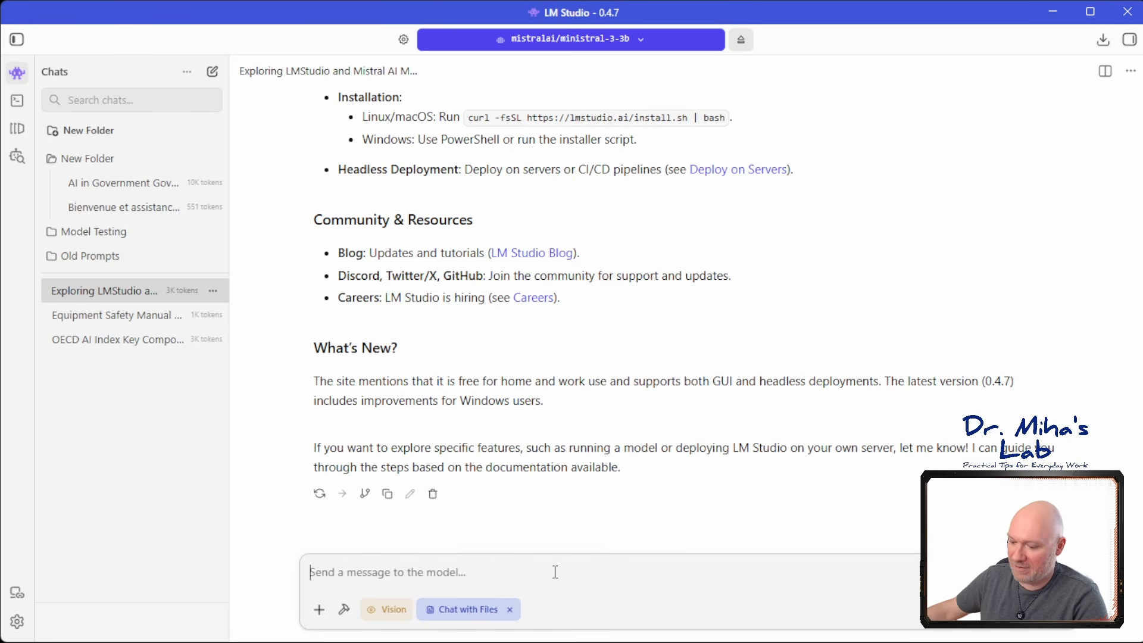
type("What is on this website https://lmstudio.ai/")
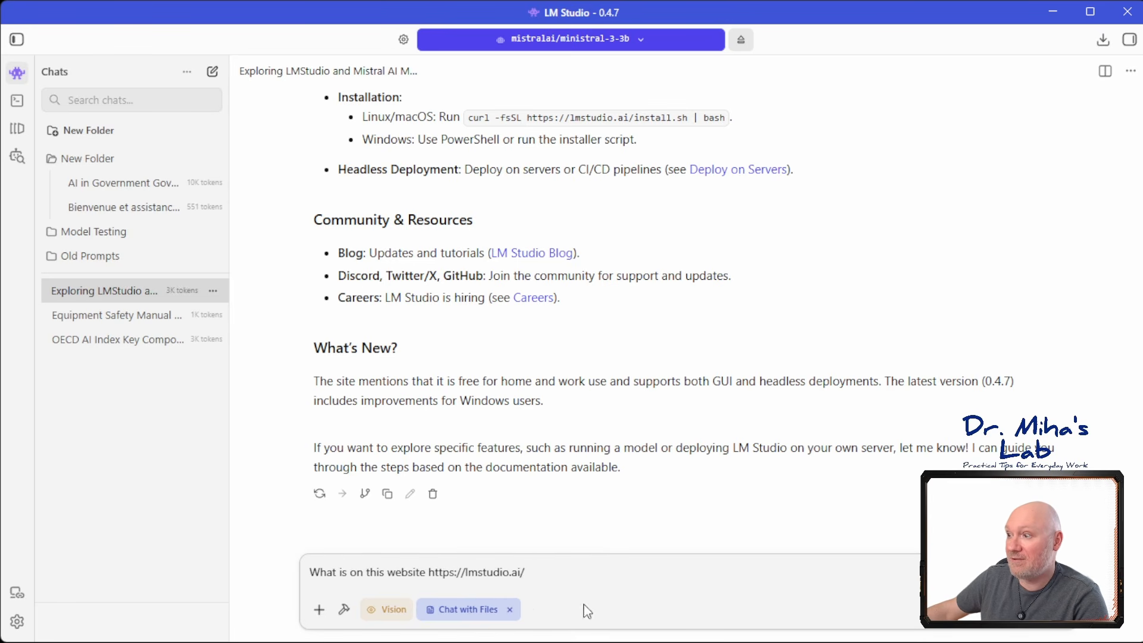
key("Return")
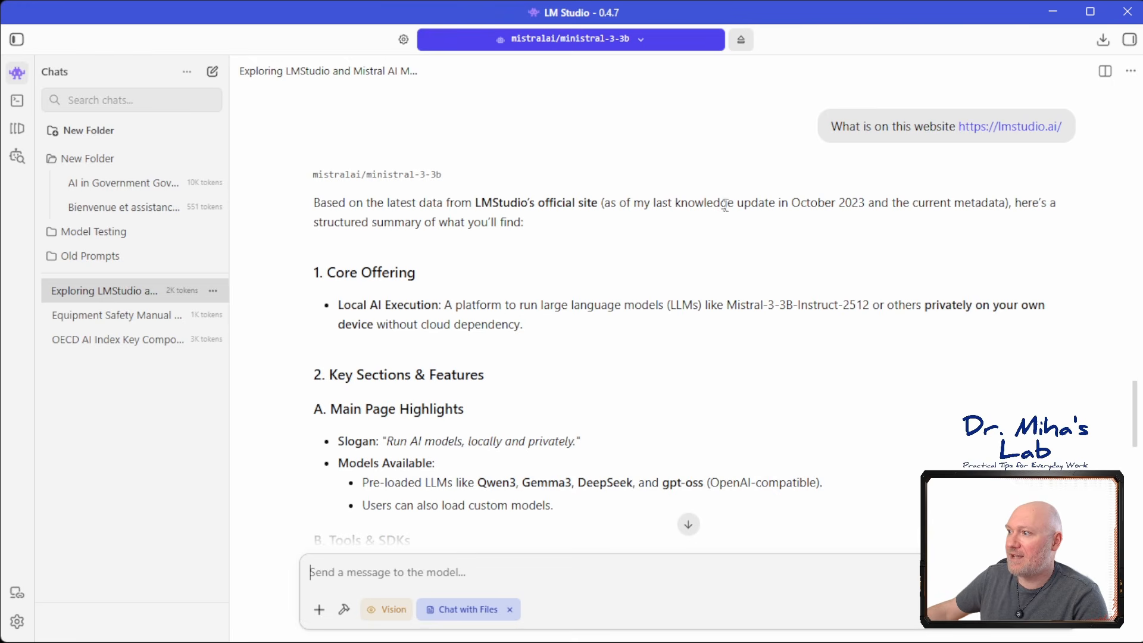
scroll(648, 262, "down", 5)
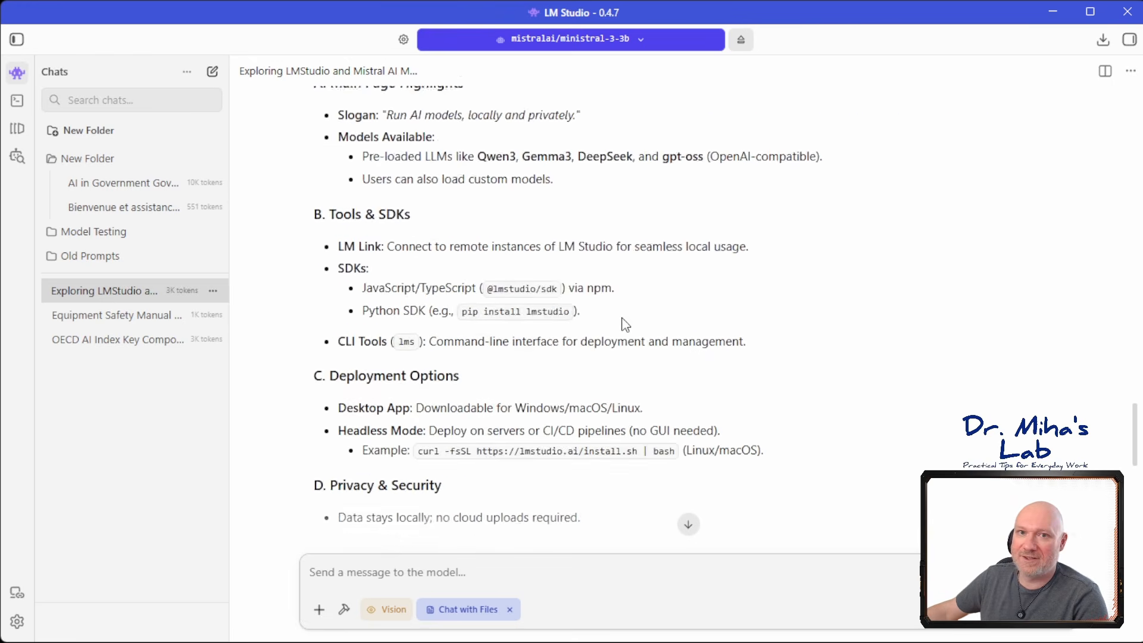
scroll(624, 321, "down", 8)
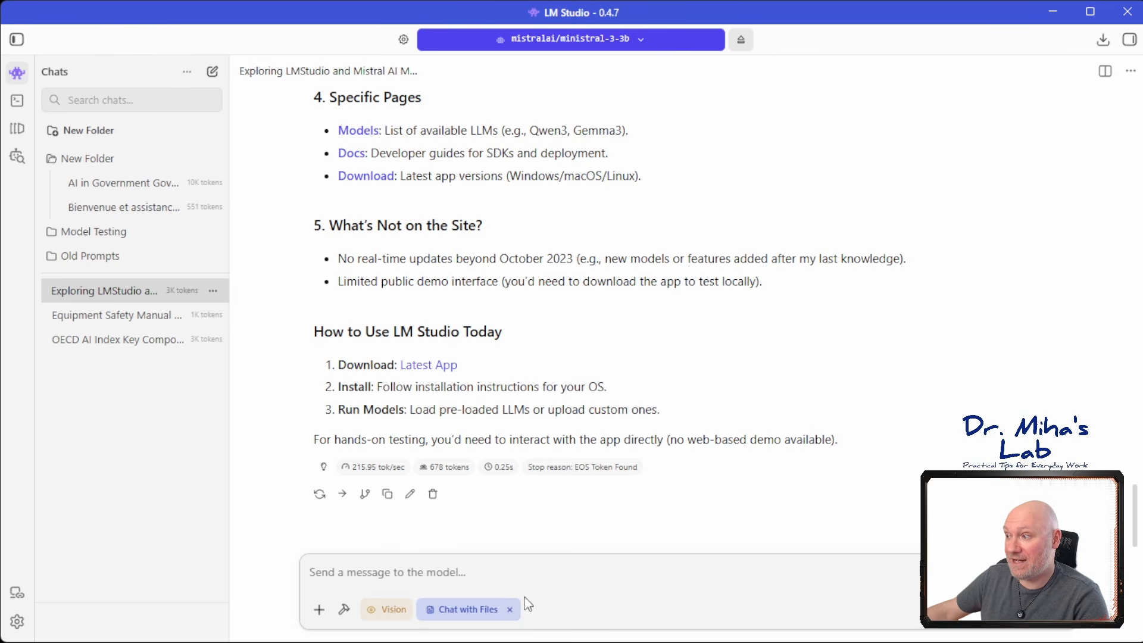
- Re-enable the duckduckgo and visit-website plugins from the message box's integrations list
left_click(387, 586)
left_click(343, 613)
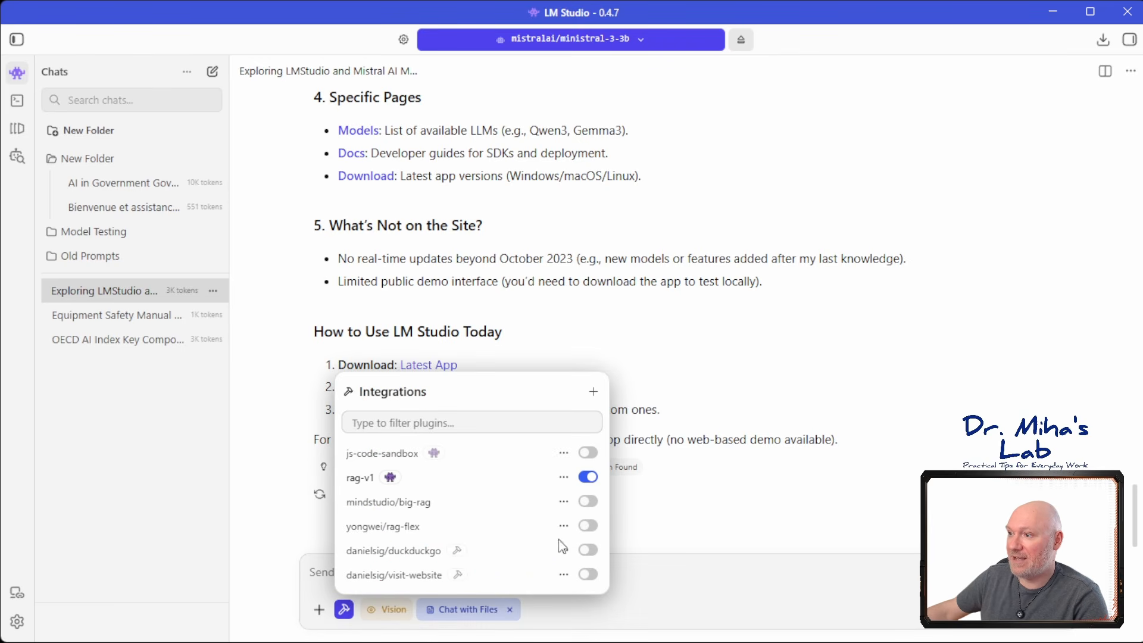
left_click(588, 549)
left_click(588, 574)
left_click(667, 608)
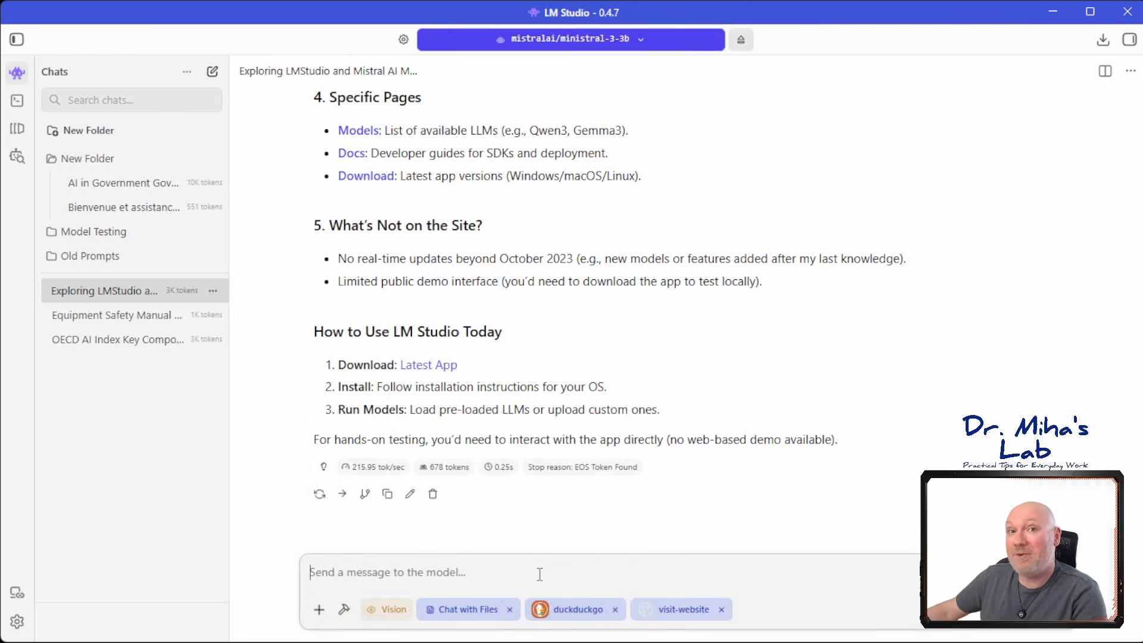
- Disable the rag-v1 integration, enable it again and close the integrations list
left_click(344, 610)
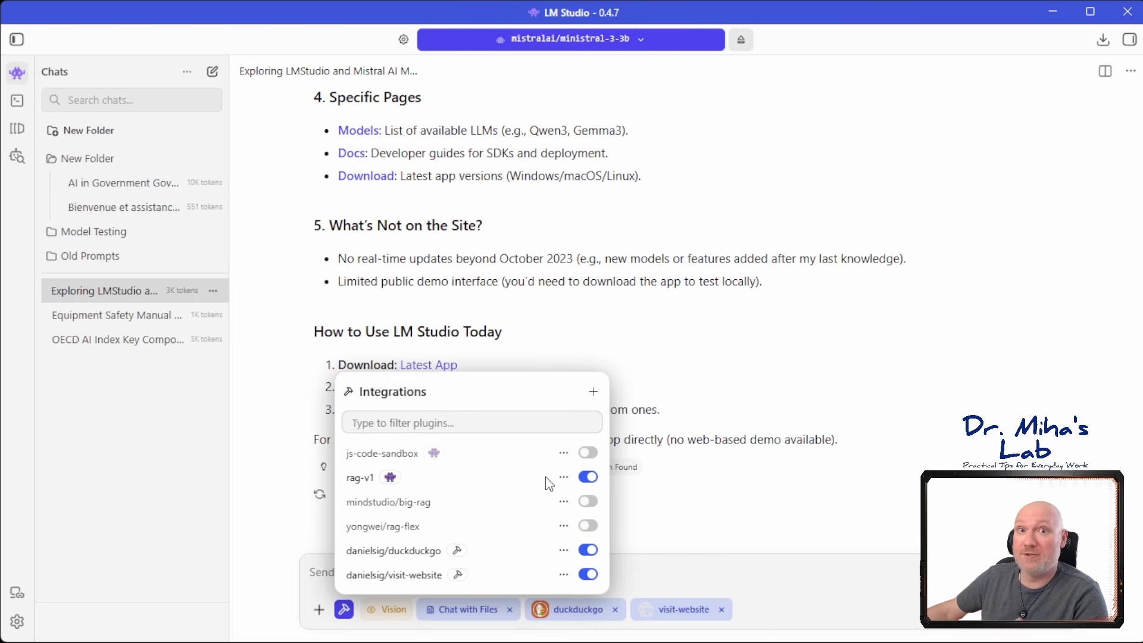
left_click(589, 478)
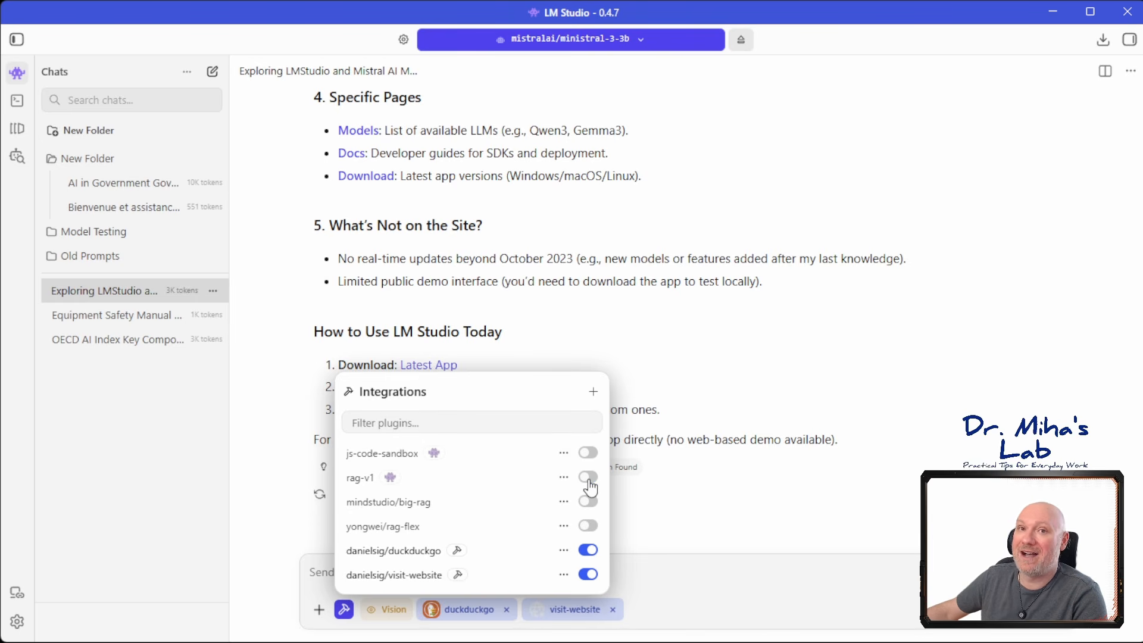
left_click(588, 478)
left_click(674, 546)
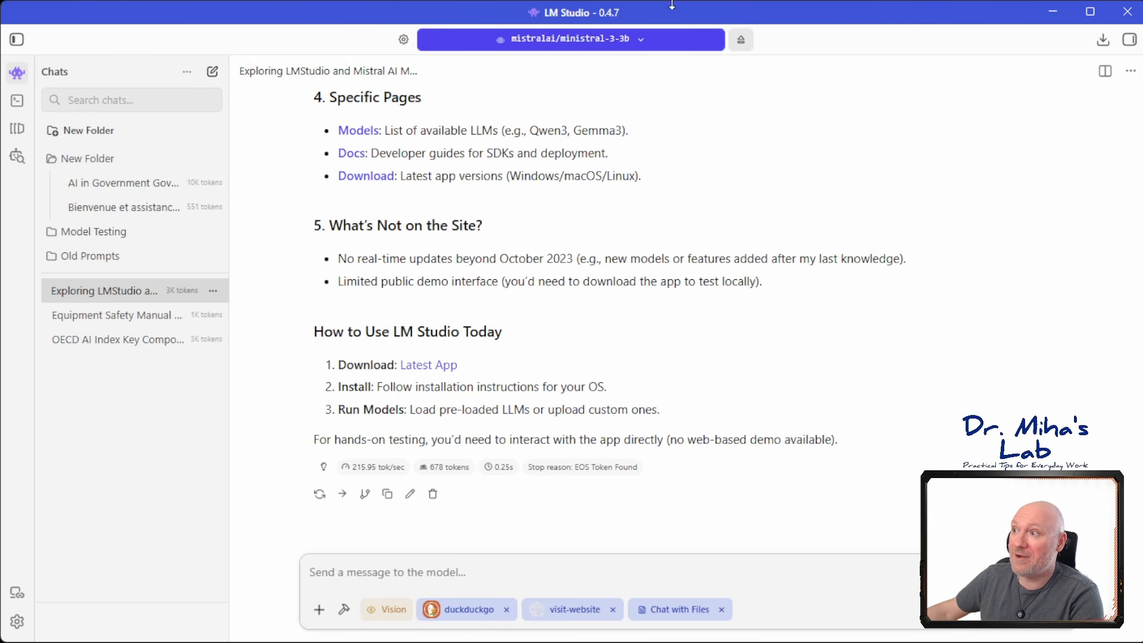
left_click(658, 41)
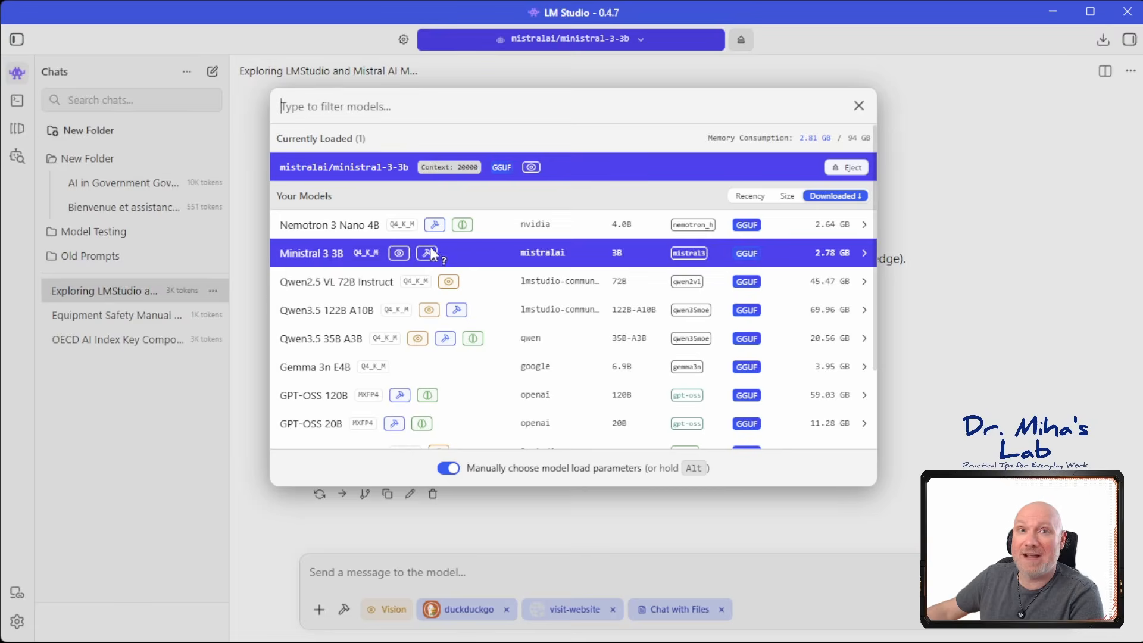
left_click(263, 520)
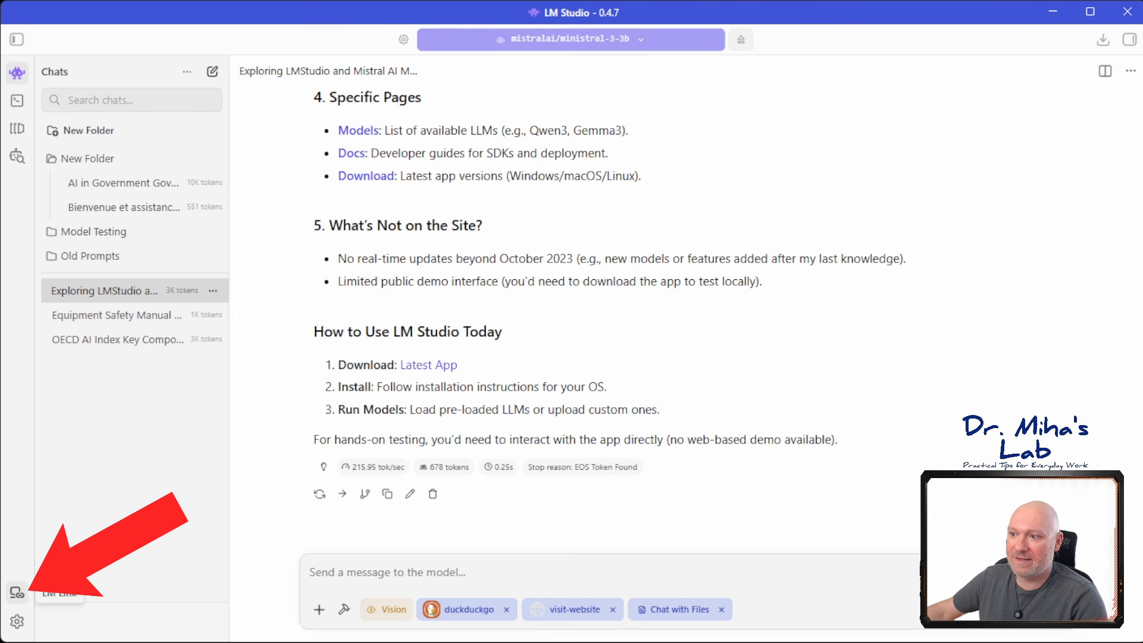
- Open LM Link, request access to it, and go to the account login on the LM Studio website
left_click(17, 592)
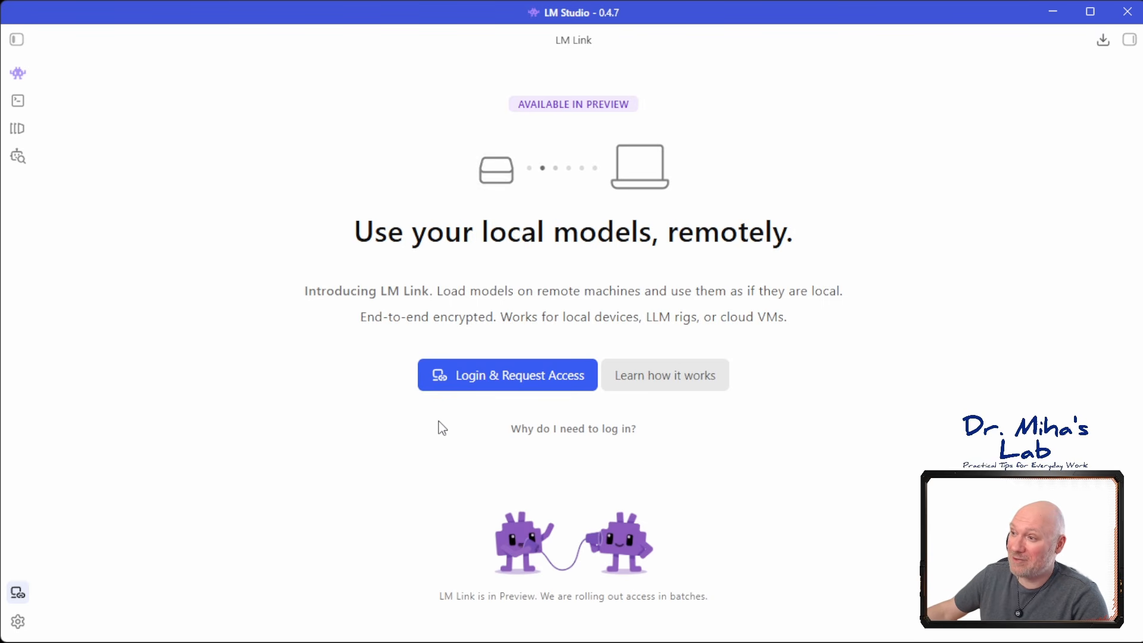
left_click(452, 375)
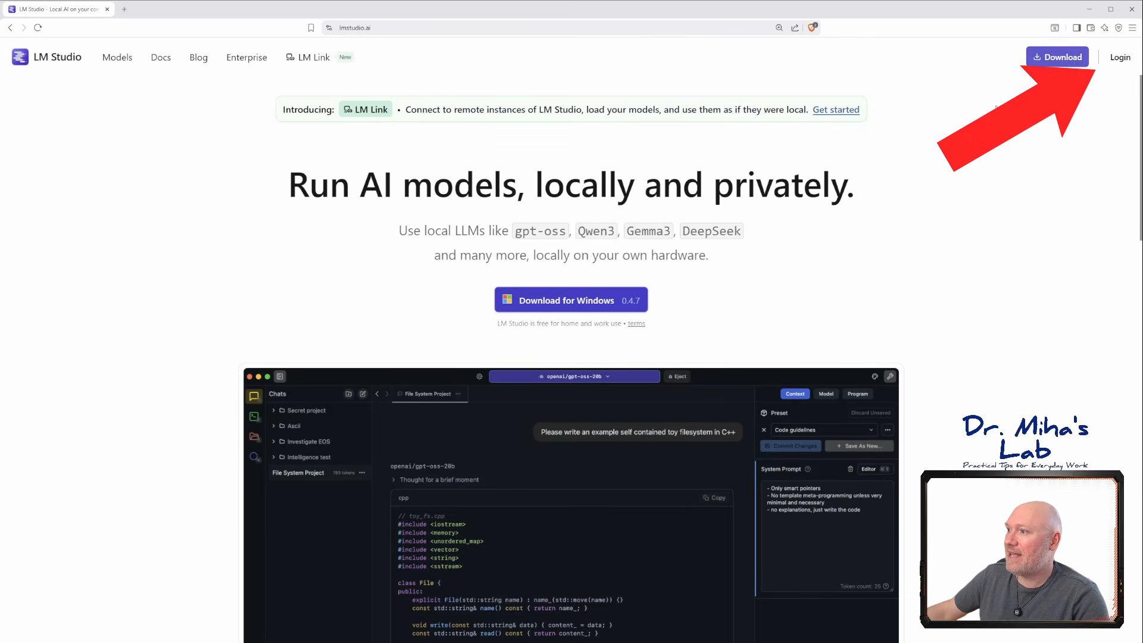
left_click(1121, 57)
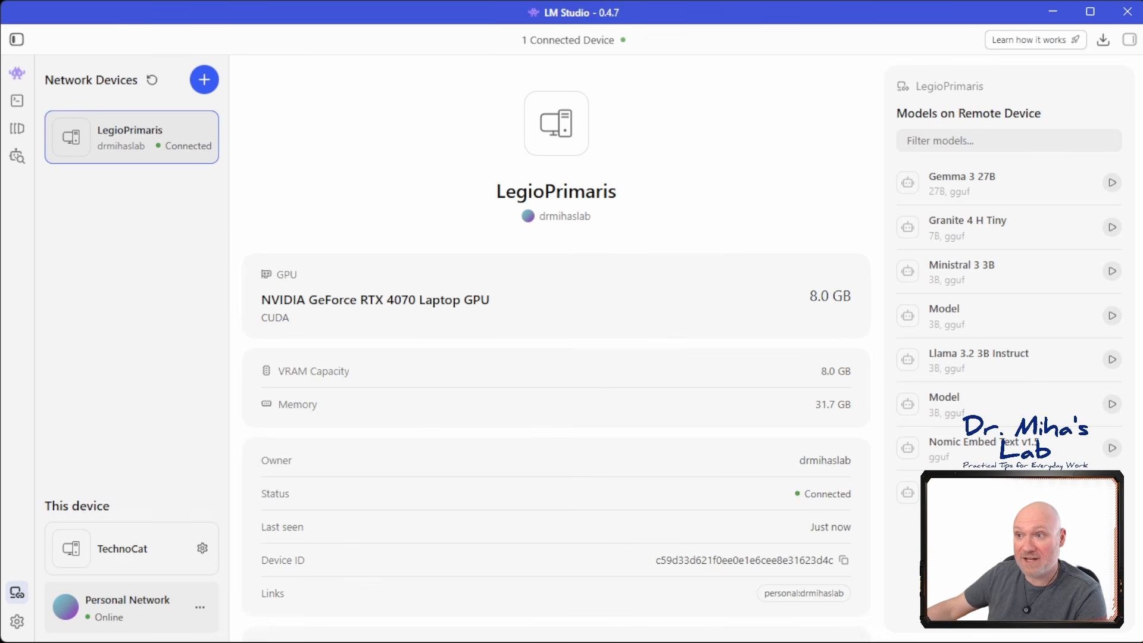
- Return to the chats, eject the loaded Ministral 3 3B model and start a new chat
left_click(26, 102)
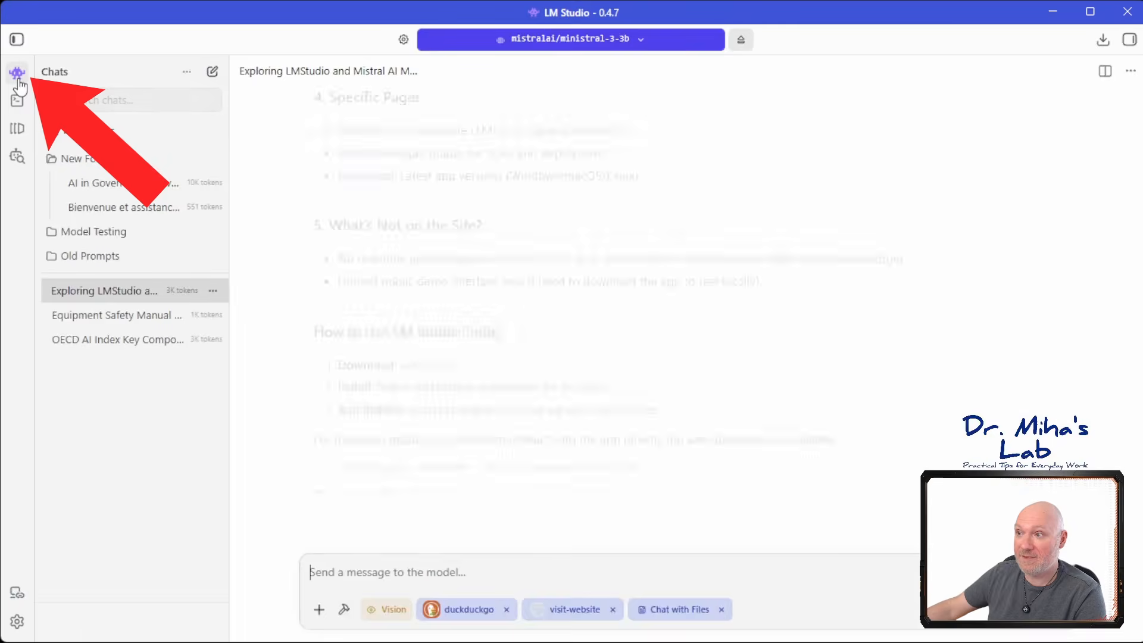
left_click(740, 41)
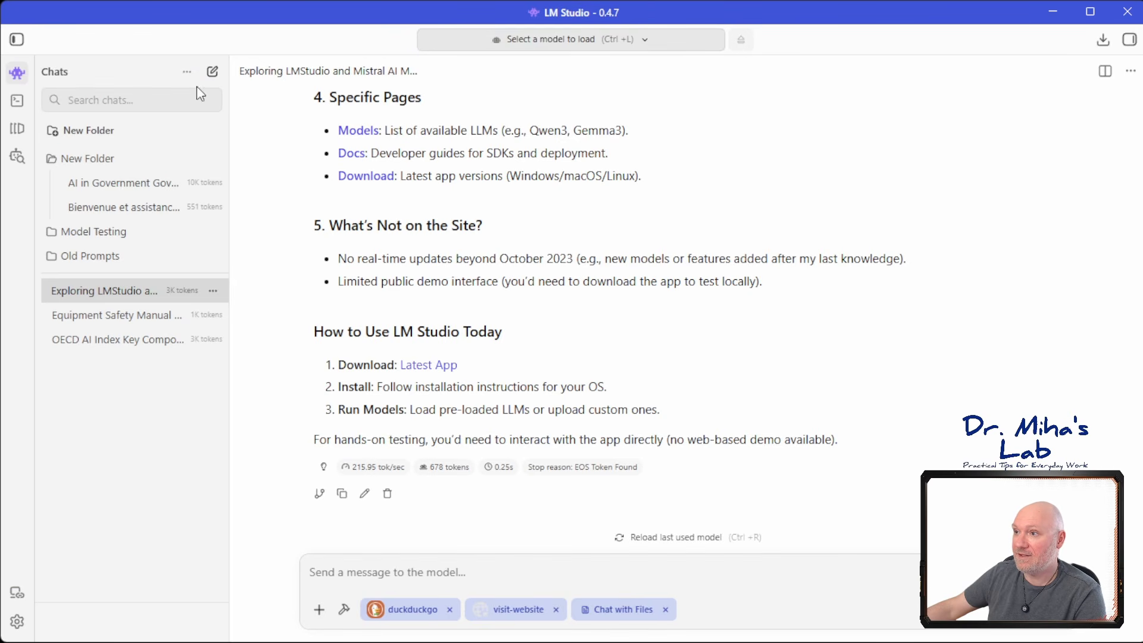
left_click(213, 73)
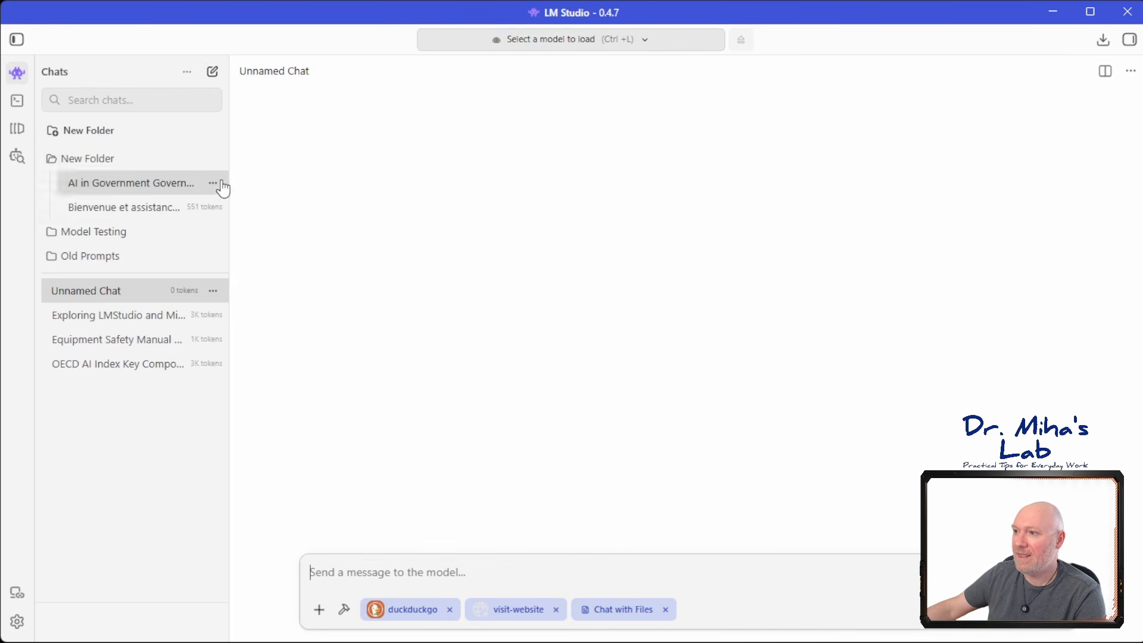
- Load the linked remote device's Ministral 3 3B with the default load parameters and send it "Hello" in the new chat
left_click(589, 43)
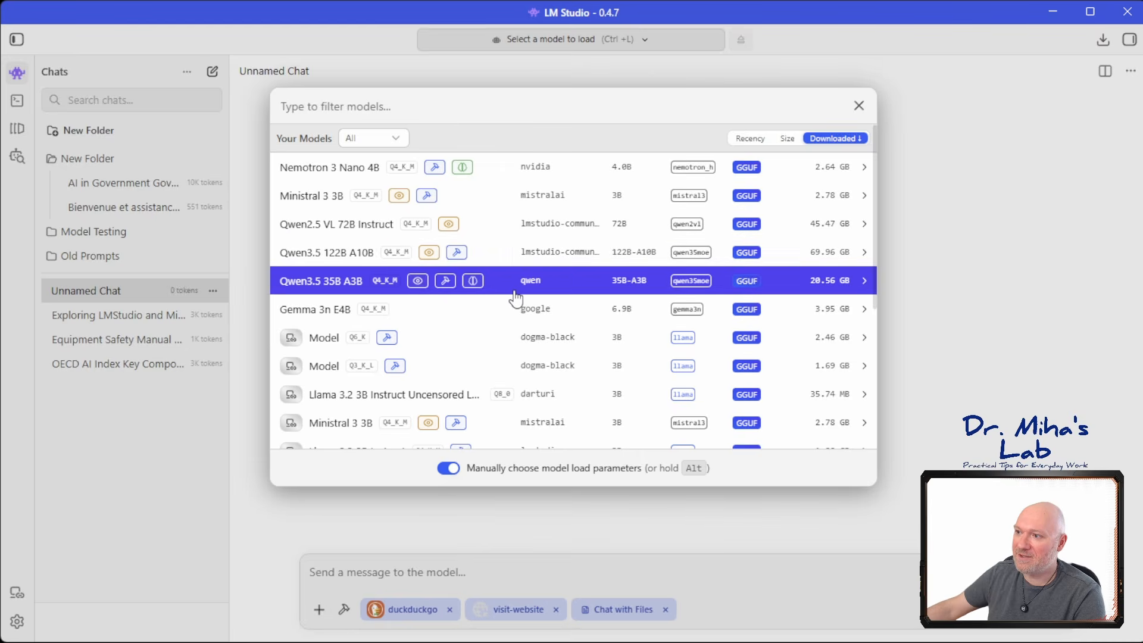
scroll(518, 301, "down", 5)
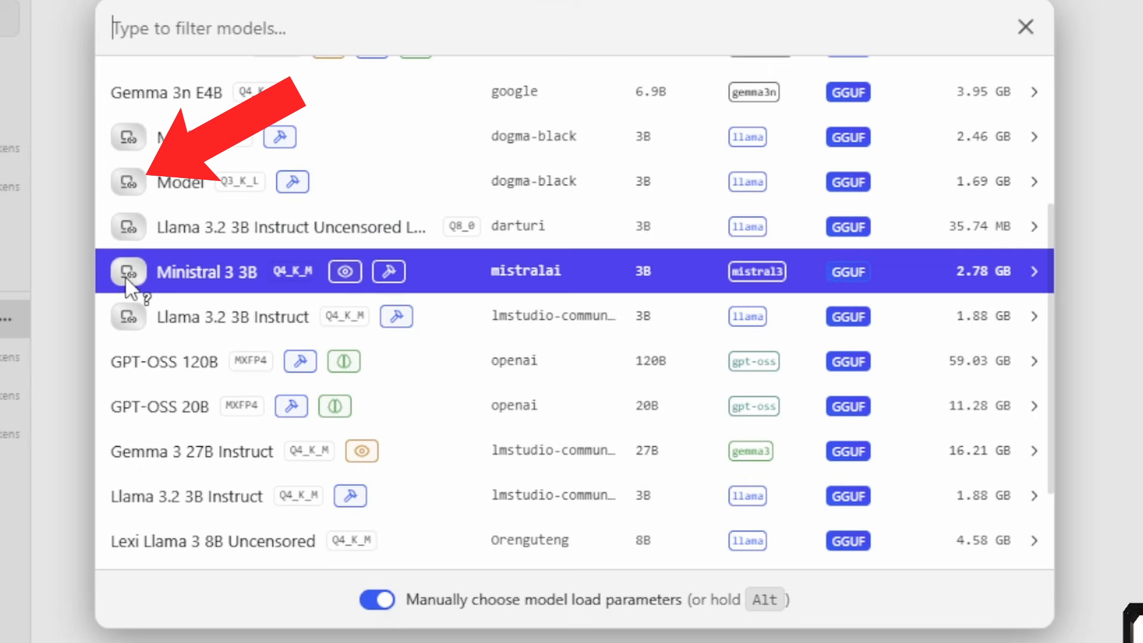
scroll(529, 288, "up", 3)
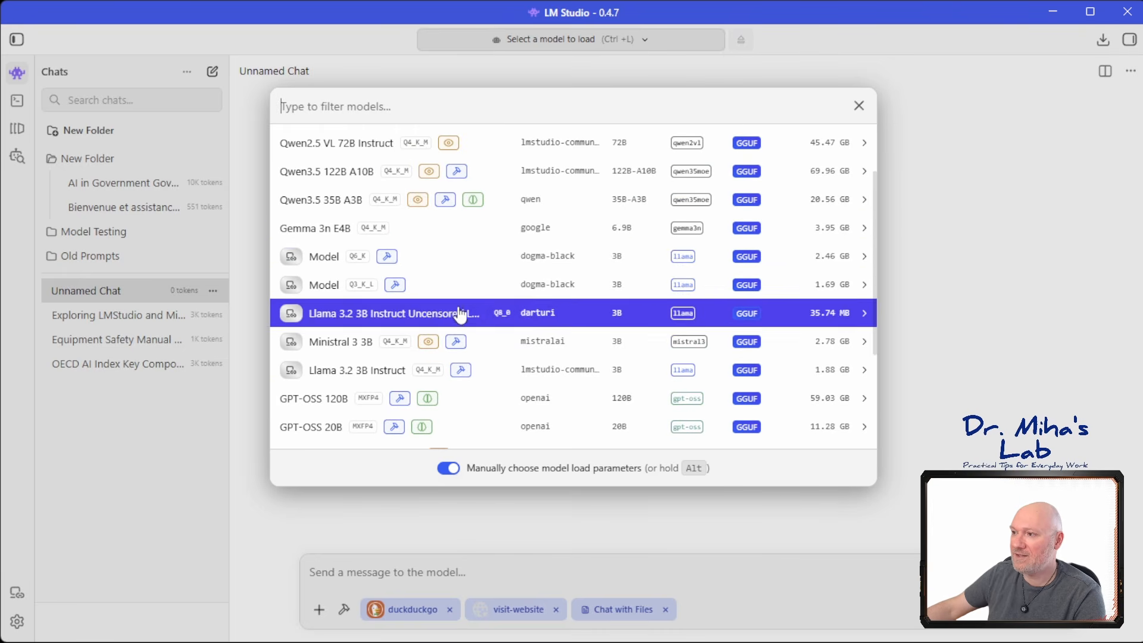
left_click(543, 354)
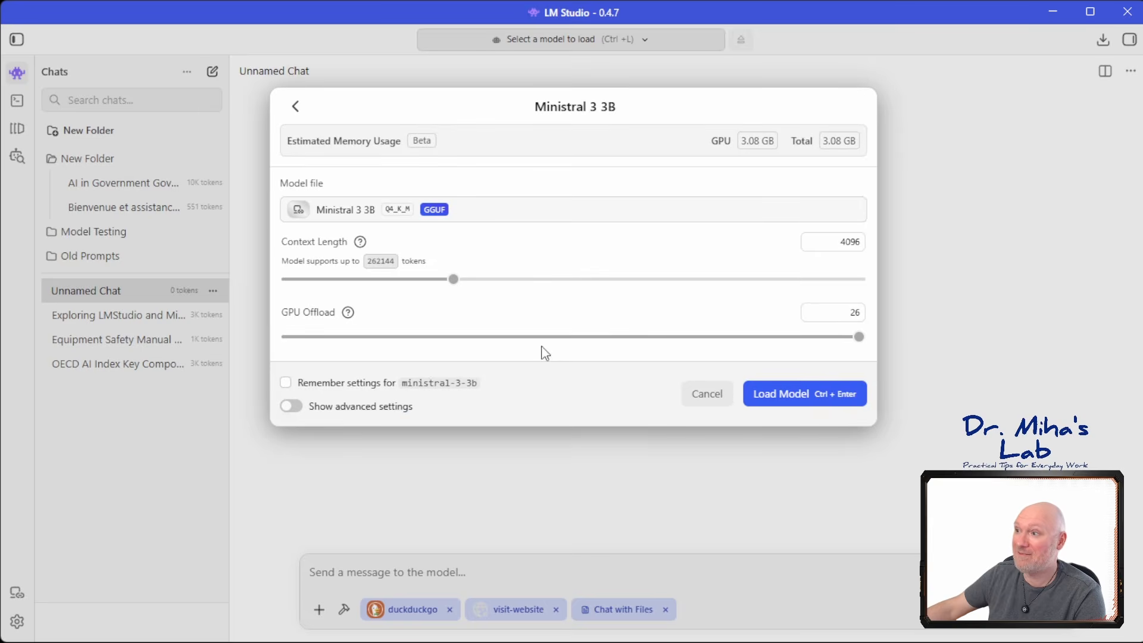
left_click(786, 395)
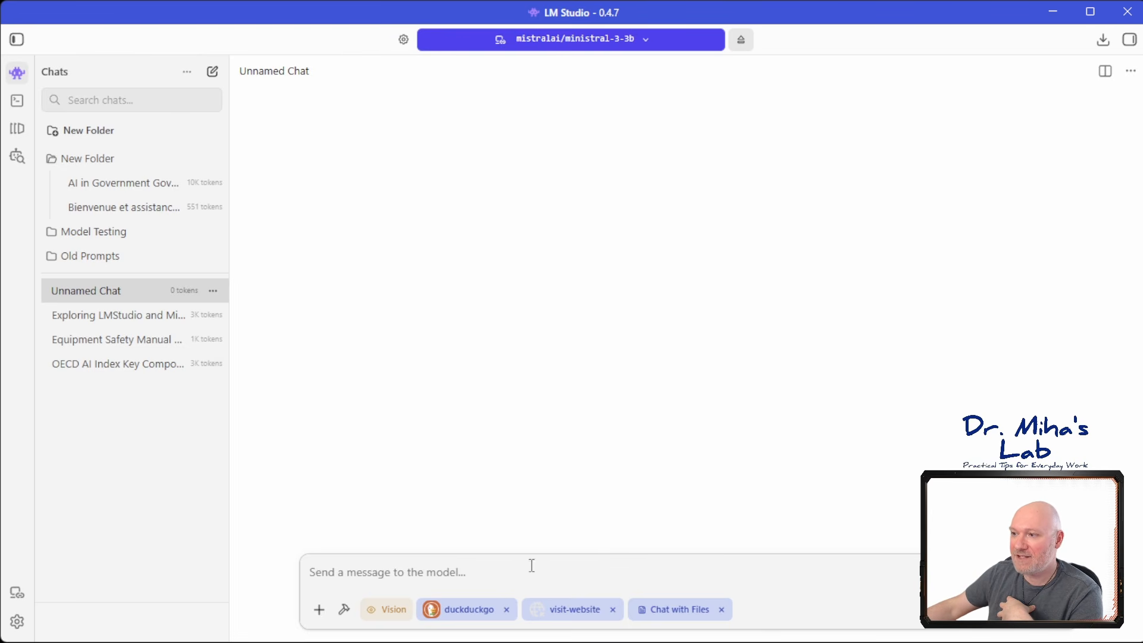
type("Hello")
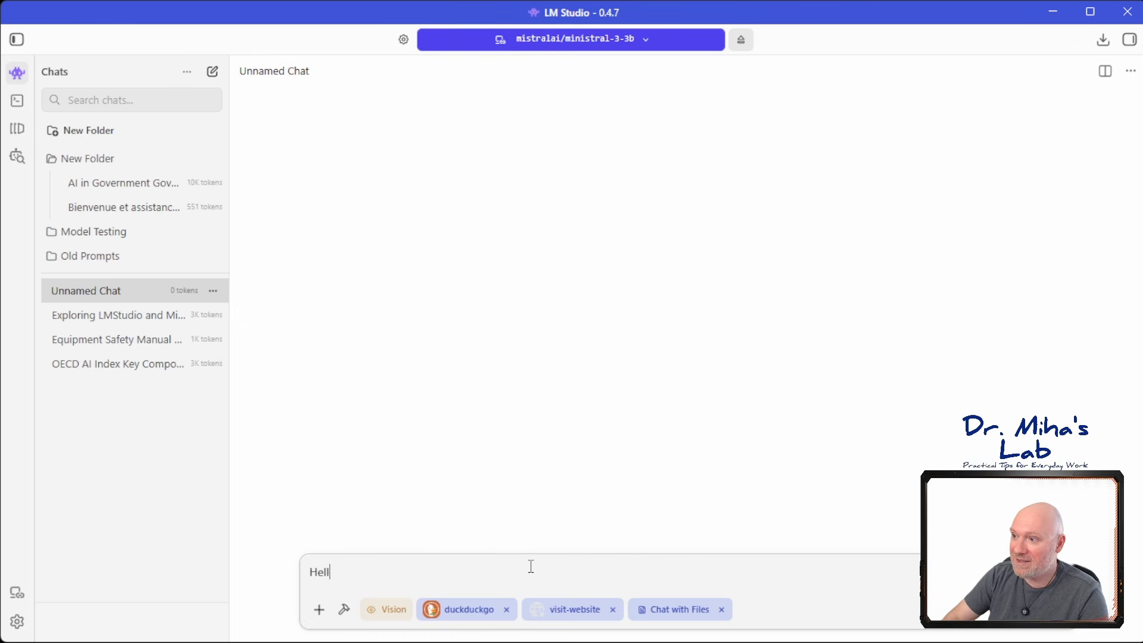
key("Return")
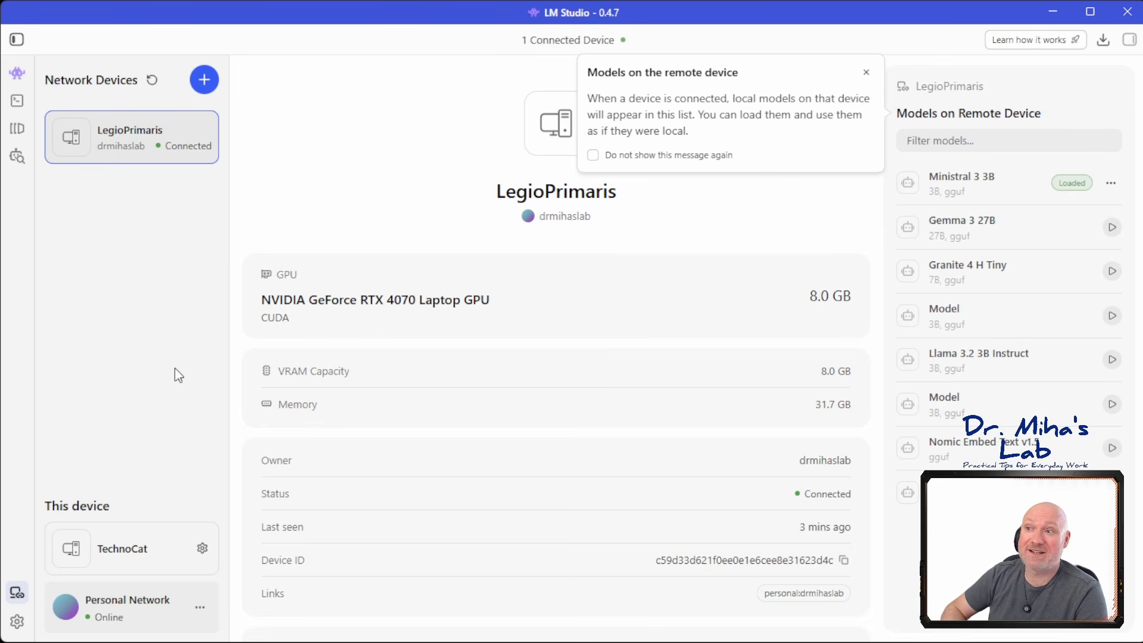
- Disable LM Link in the app settings and close the settings
key("ctrl+comma")
left_click(245, 245)
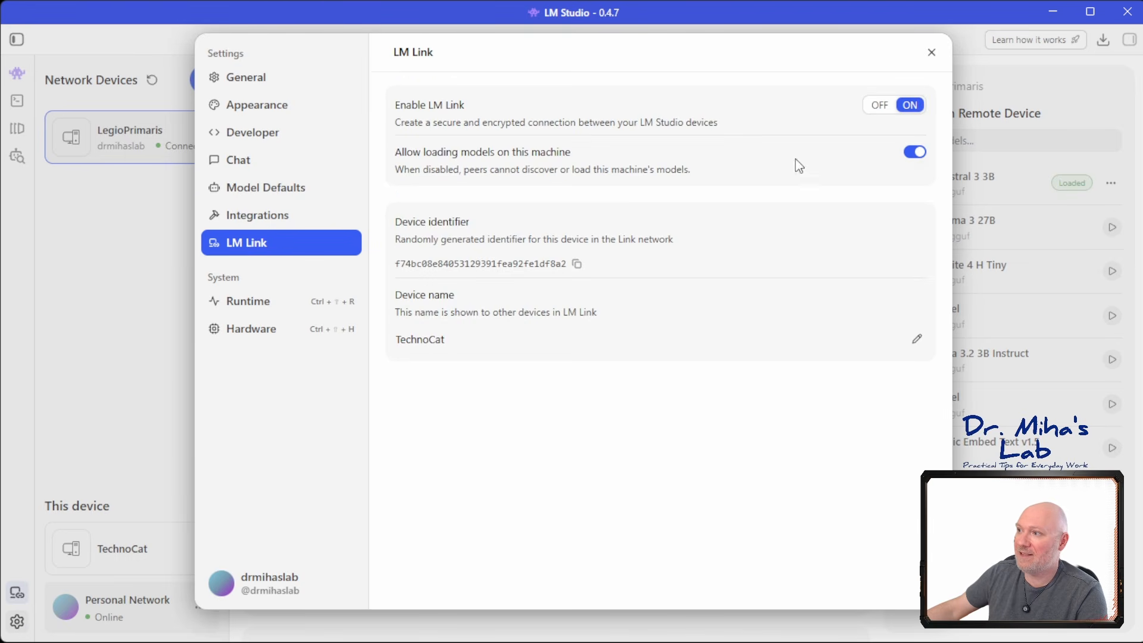
left_click(879, 107)
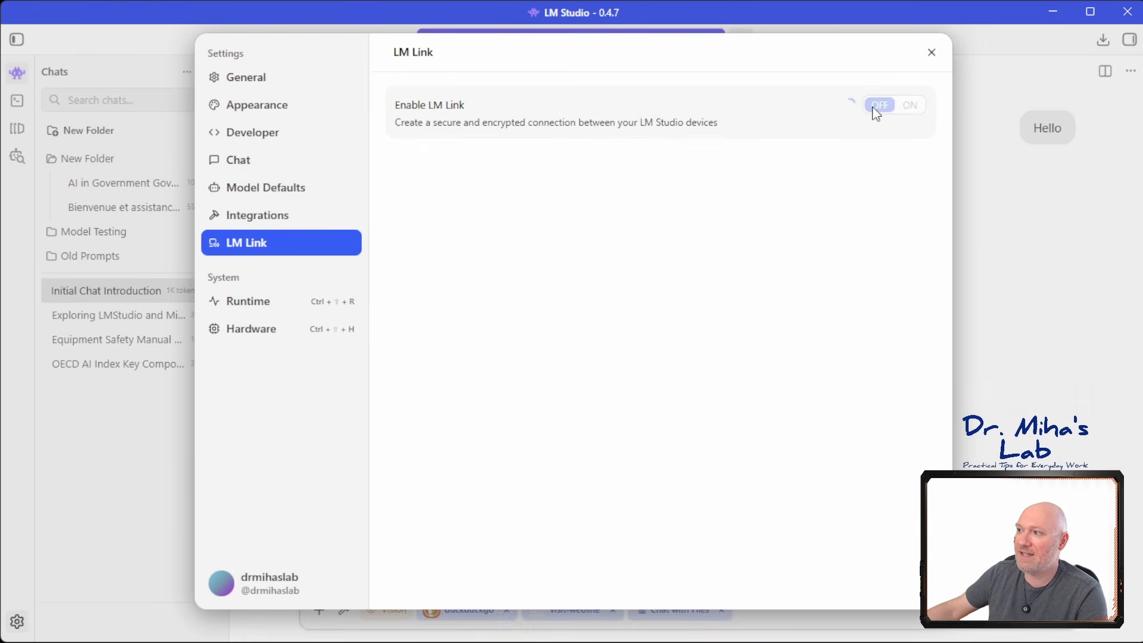
left_click(931, 53)
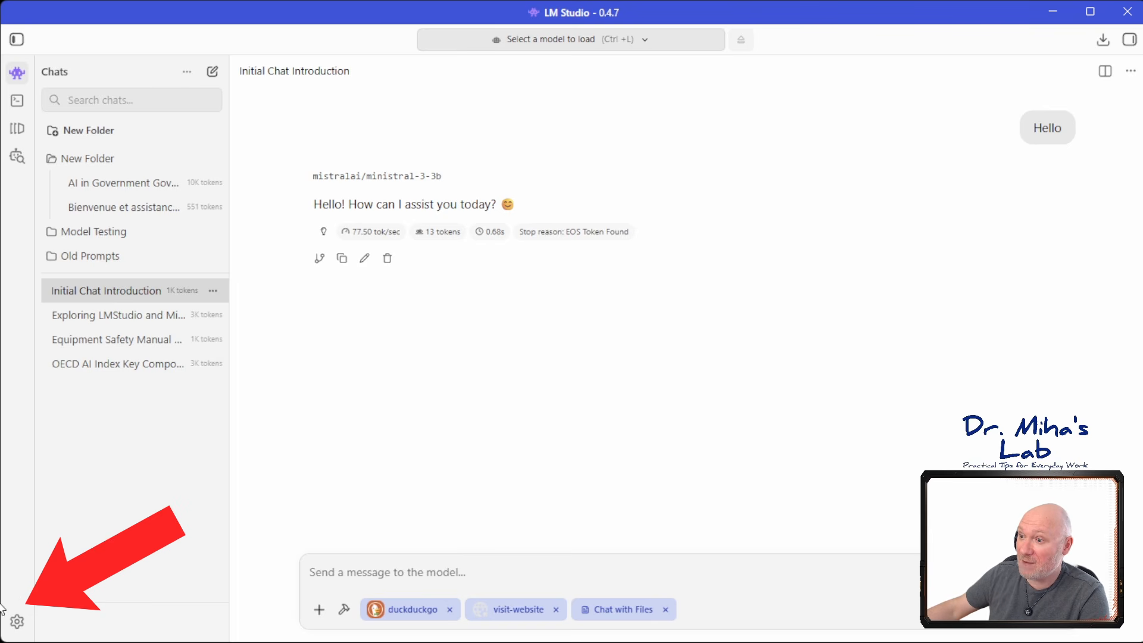
- Reopen the app settings, enable LM Link again and close them
left_click(16, 623)
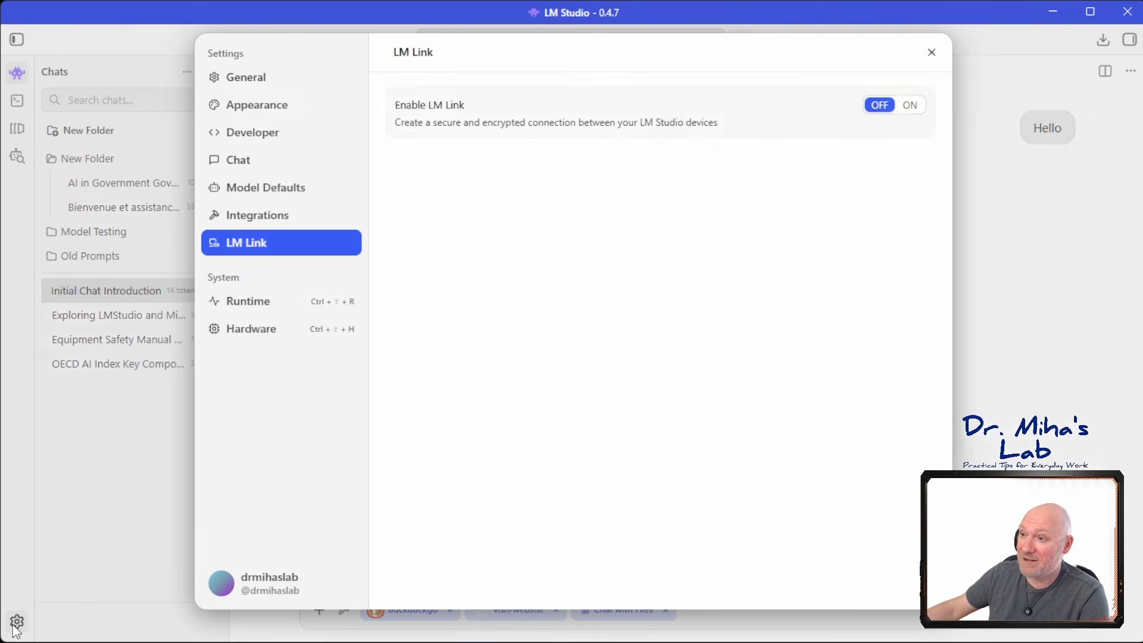
left_click(912, 107)
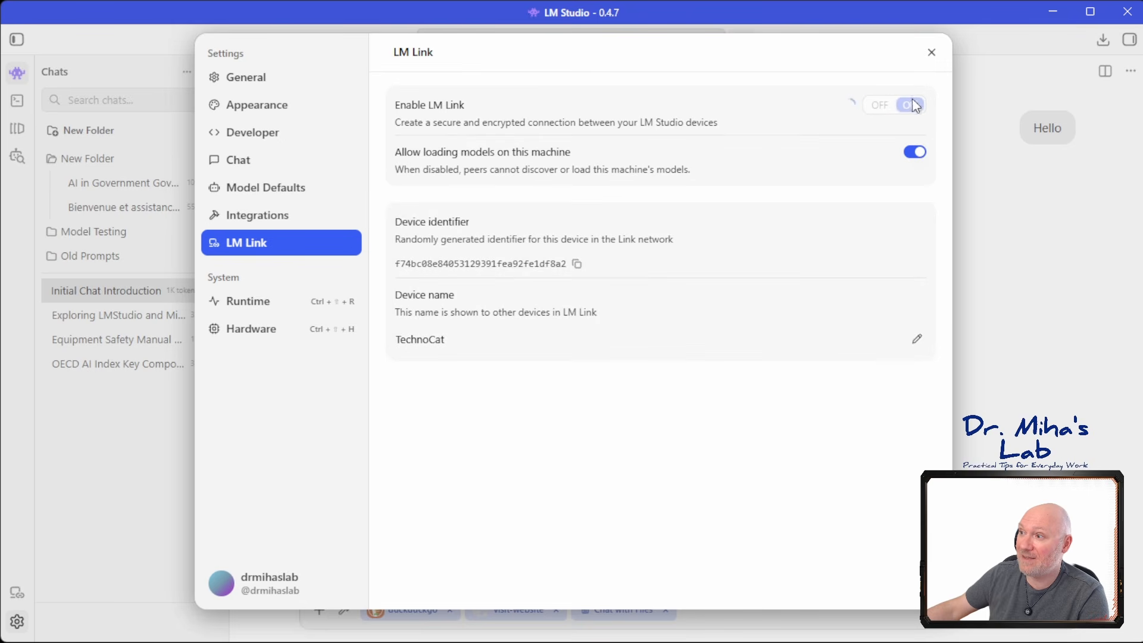
left_click(933, 54)
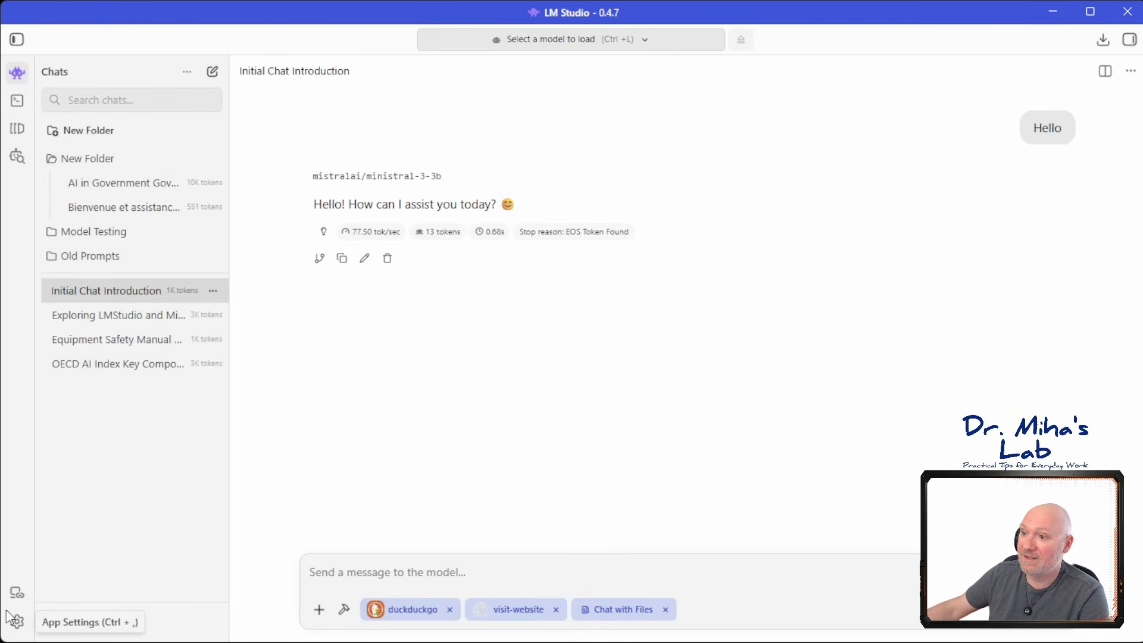
- Check the linked device on the LM Link page and read through the feature's introduction up to its Q&A
left_click(17, 593)
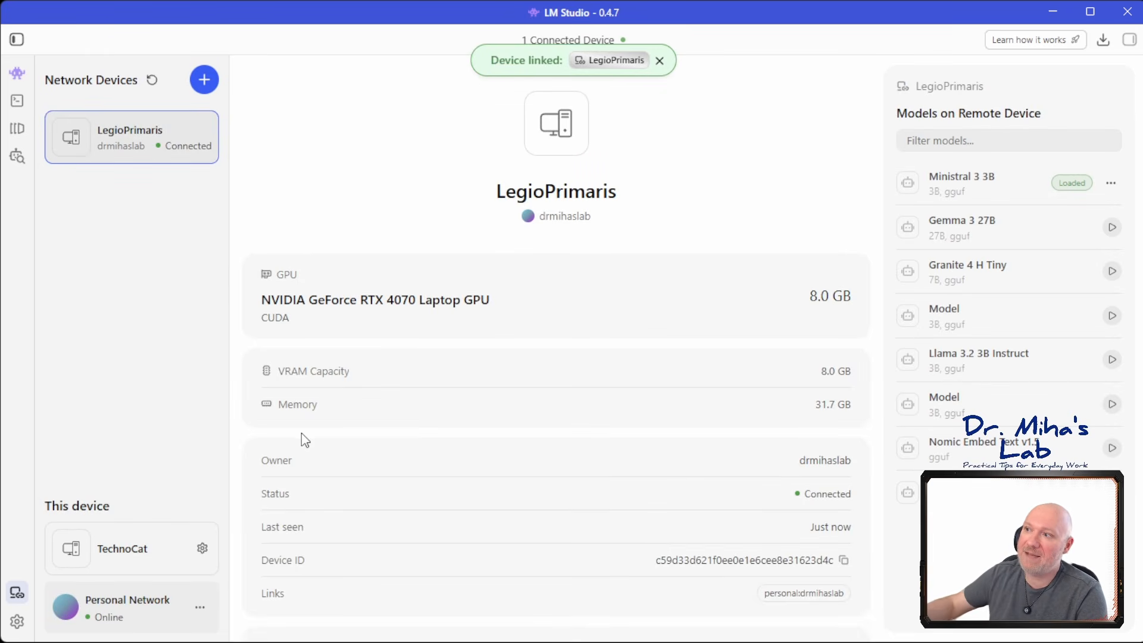
left_click(867, 72)
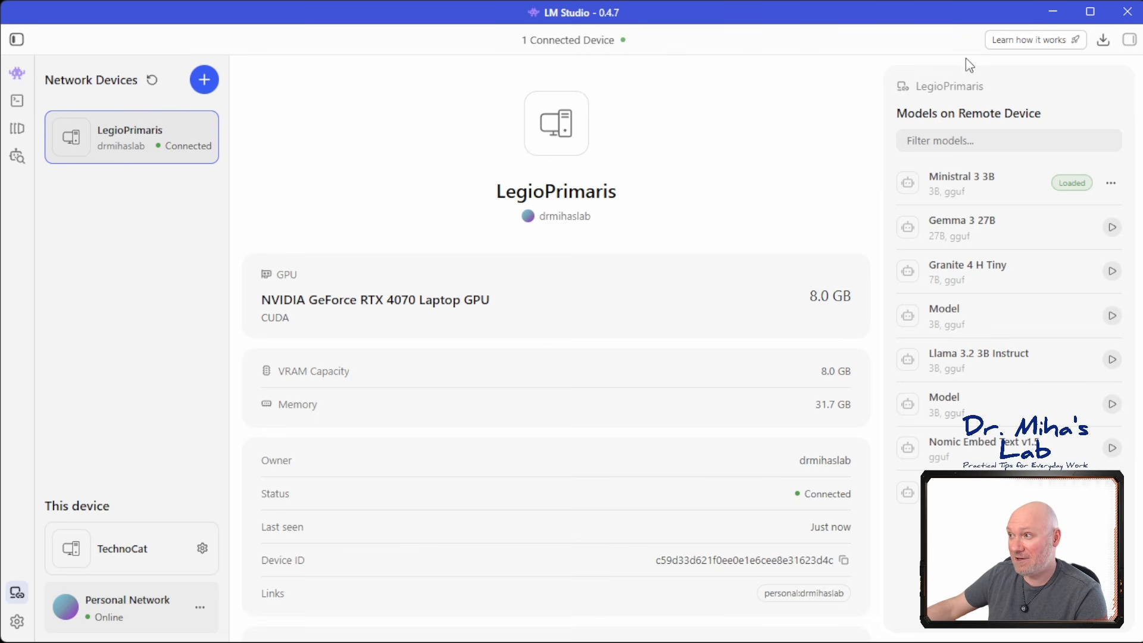
left_click(1030, 43)
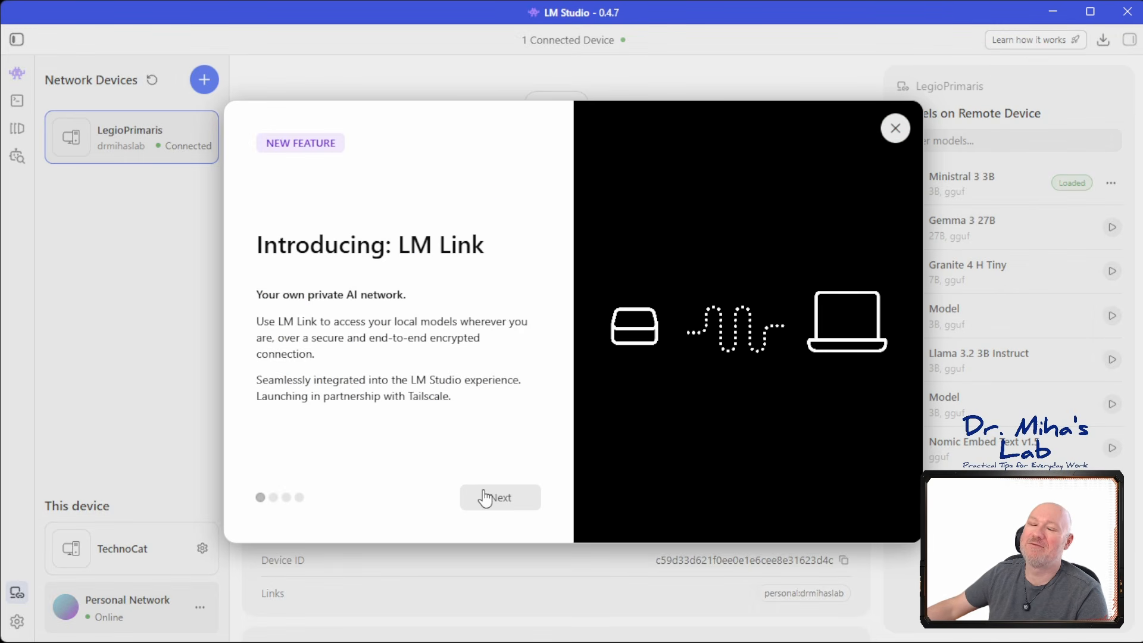
left_click(492, 507)
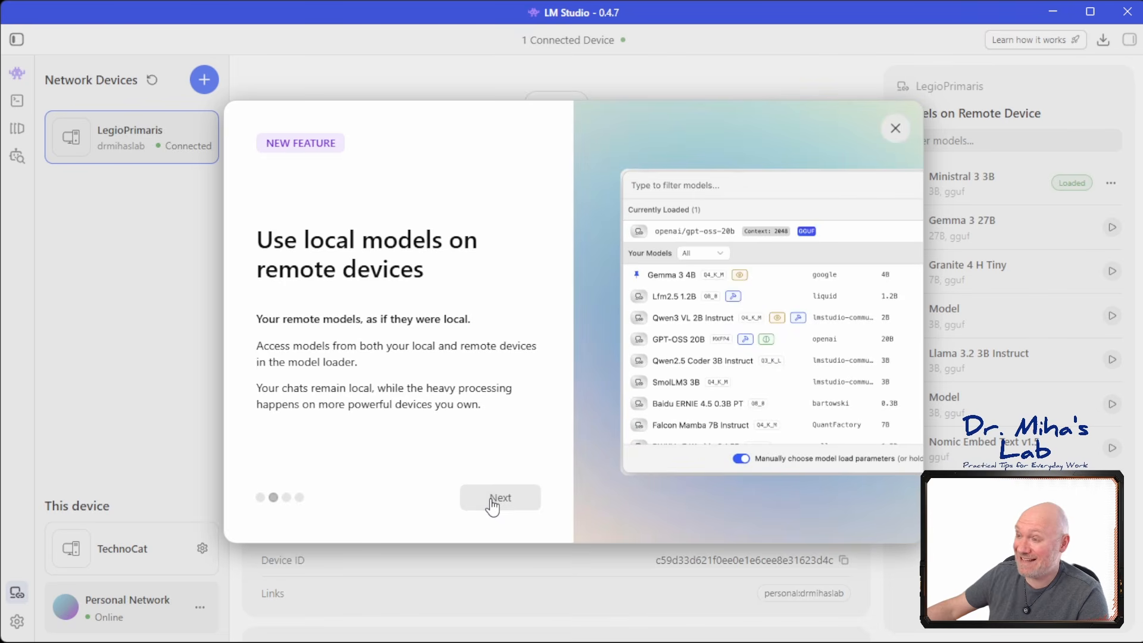
left_click(491, 506)
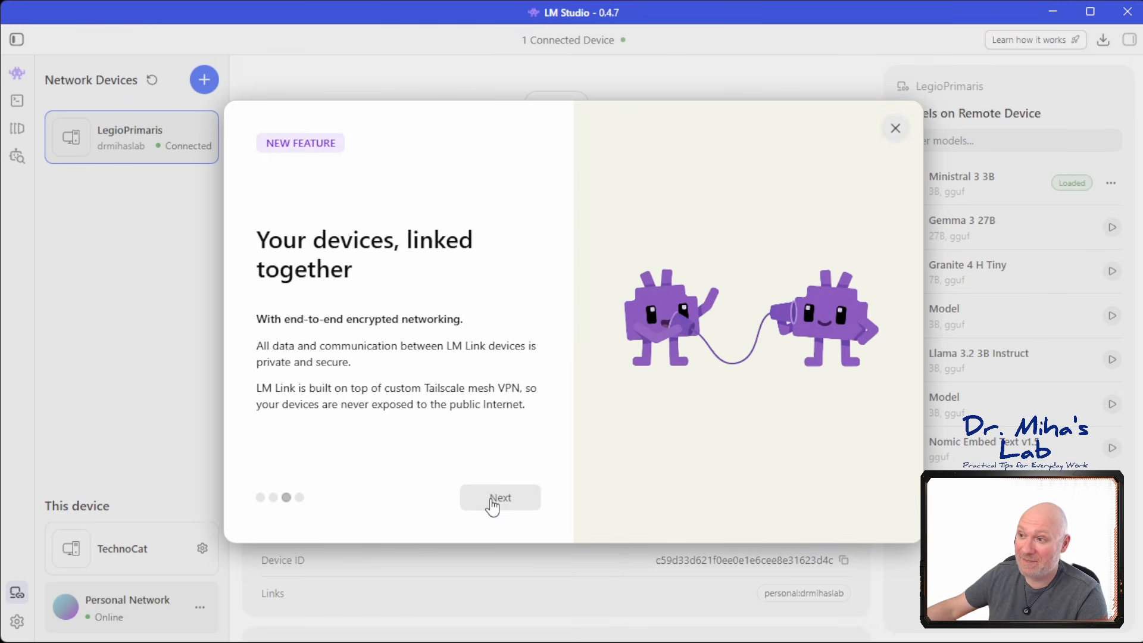
left_click(490, 504)
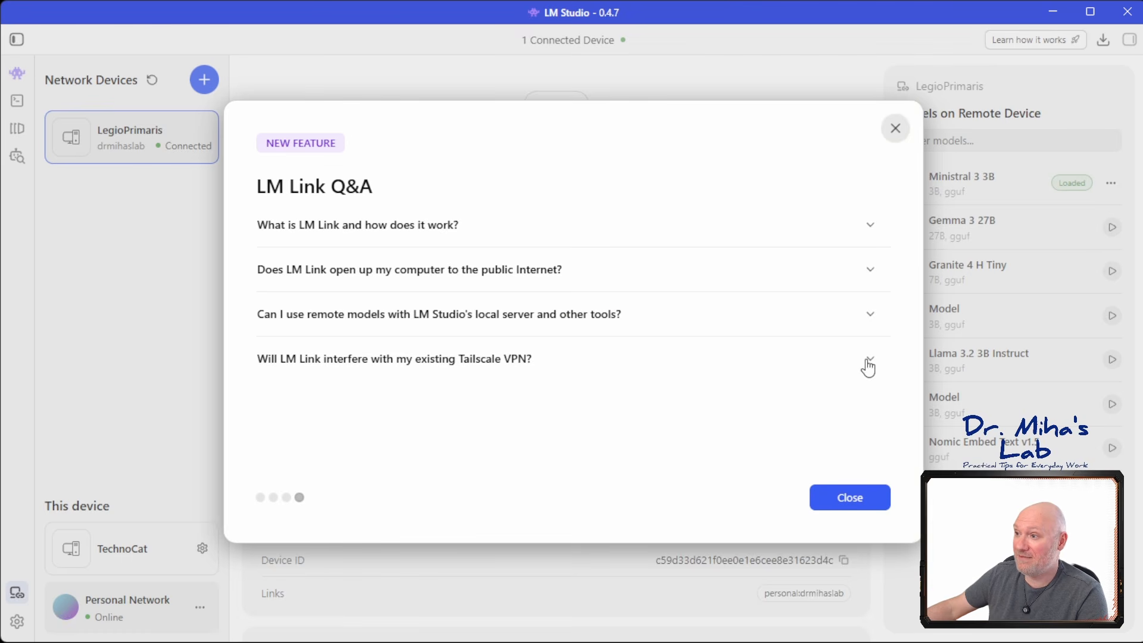